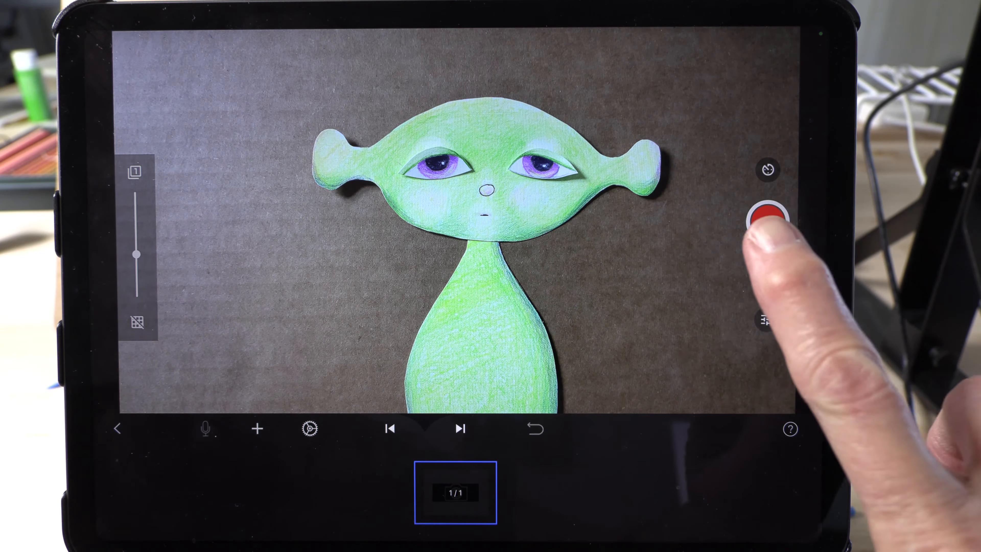
- Capture four frames of the green paper character with its mouth closed
left_click(767, 221)
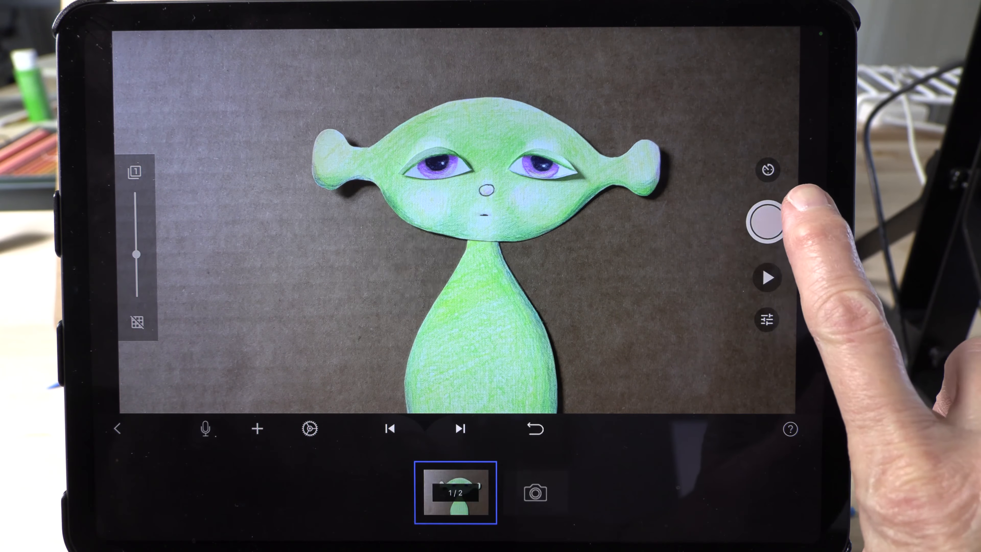
left_click(766, 221)
left_click(766, 222)
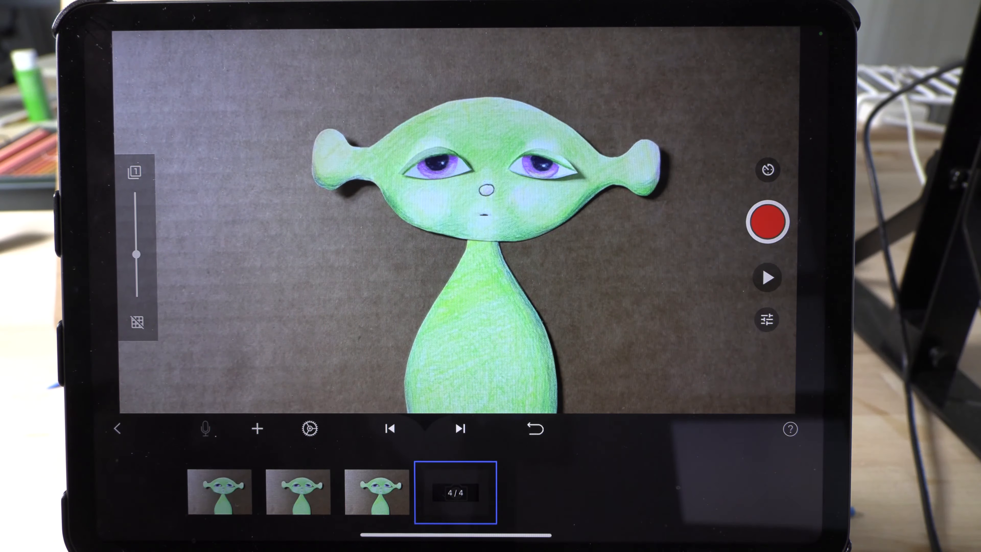
left_click(767, 221)
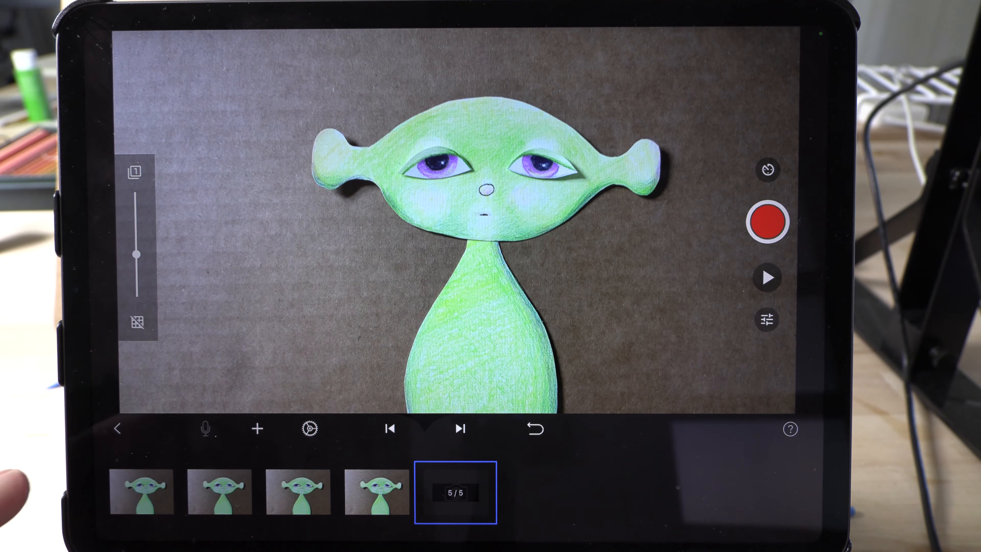
- Look over the audio sources available for the first frame
left_click(134, 497)
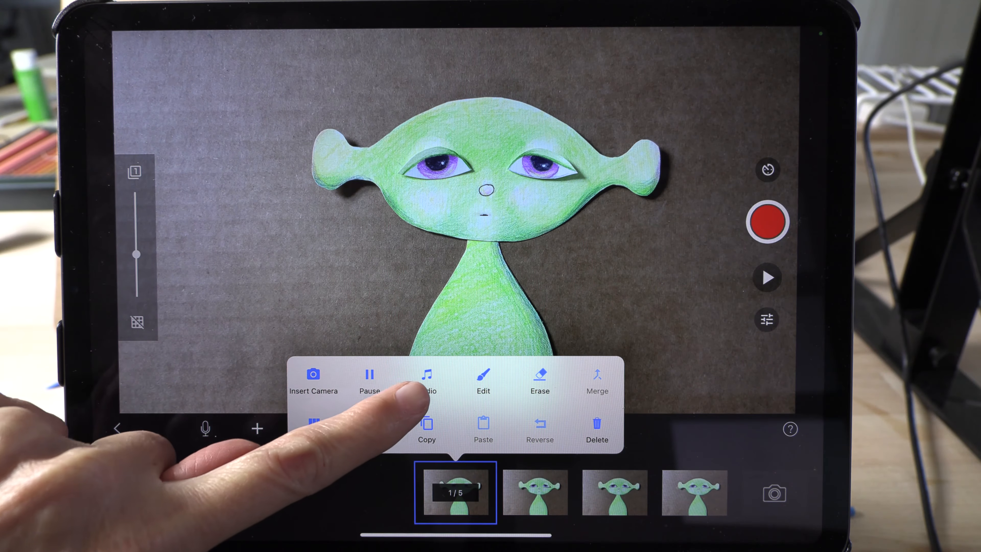
left_click(427, 381)
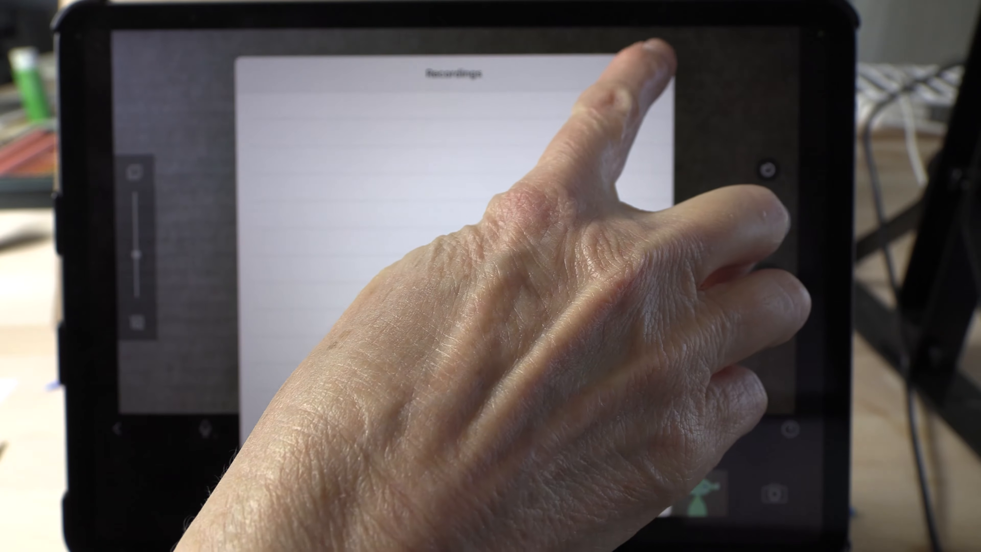
left_click(645, 73)
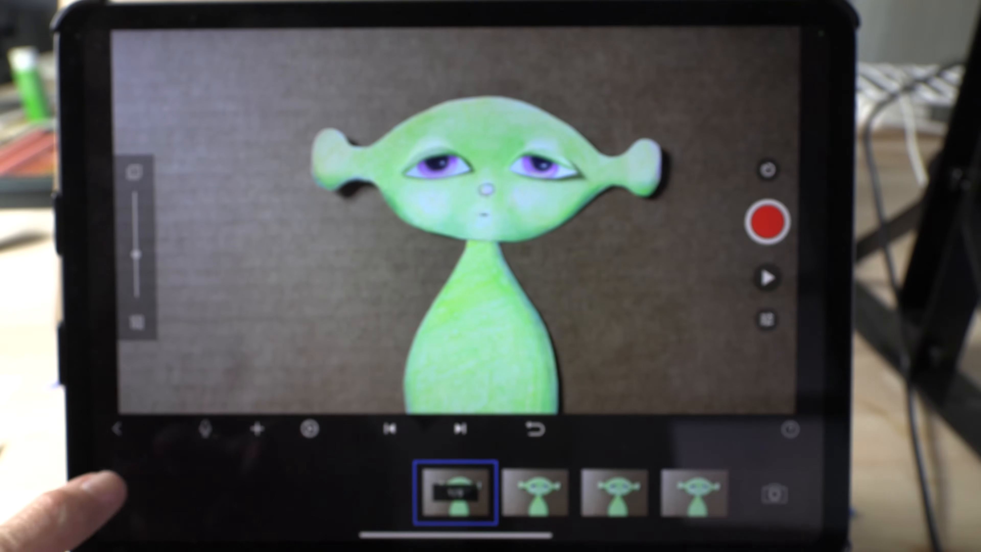
- Record a microphone clip onto the first frame, preview and keep it, and play back the movie with its sound
left_click(205, 428)
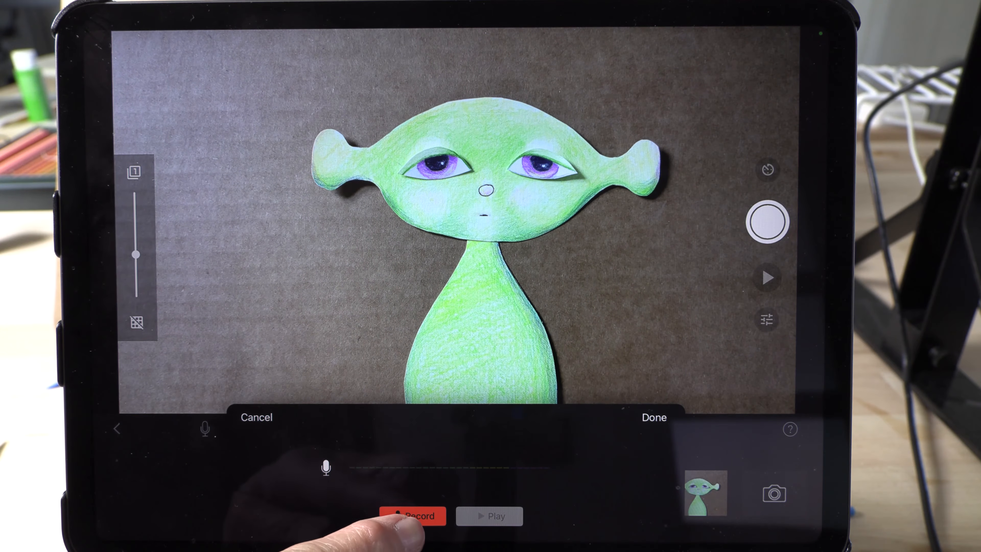
left_click(412, 516)
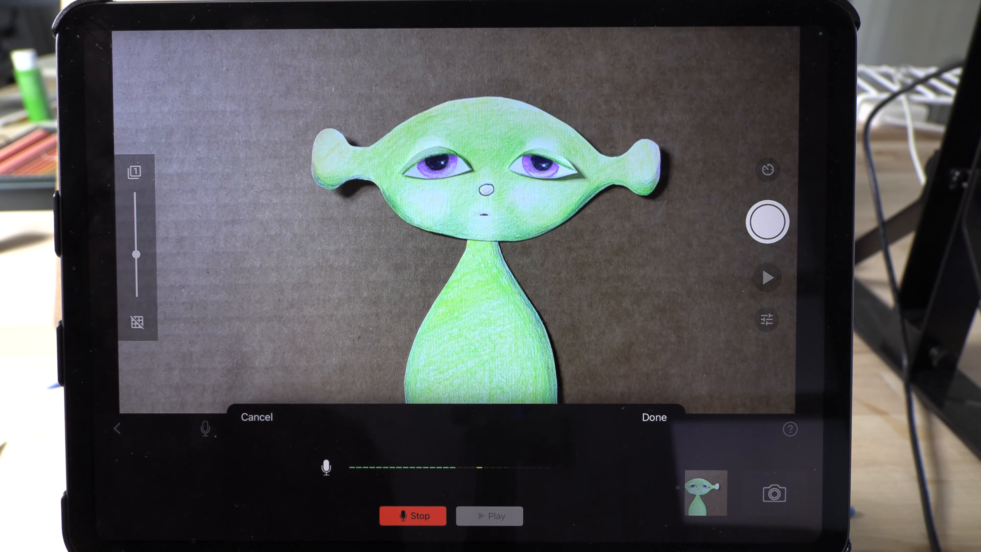
left_click(413, 516)
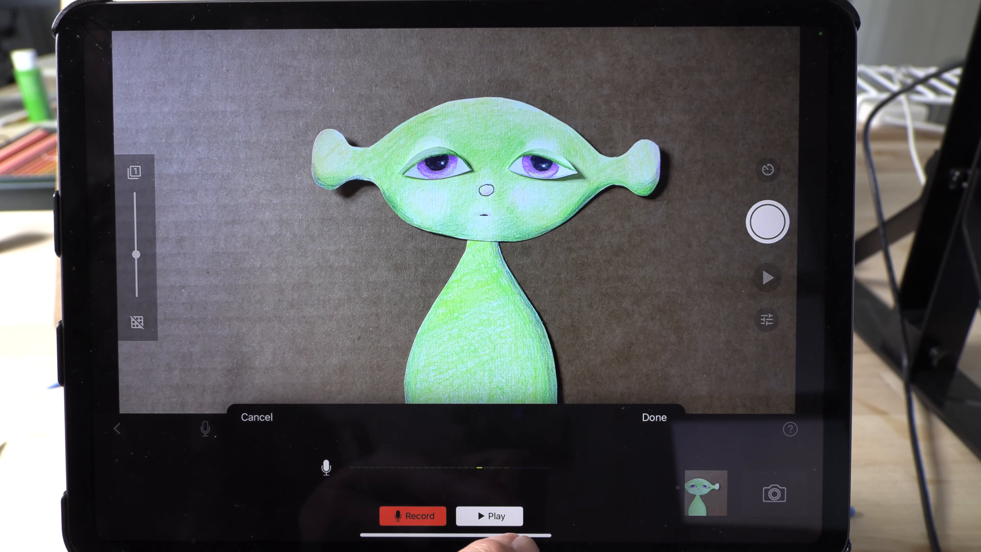
left_click(489, 516)
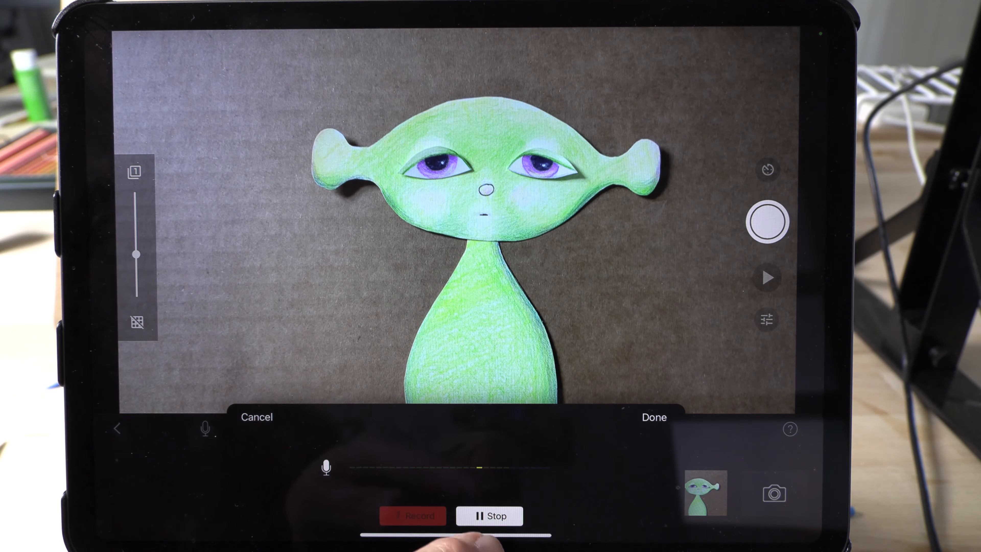
left_click(487, 518)
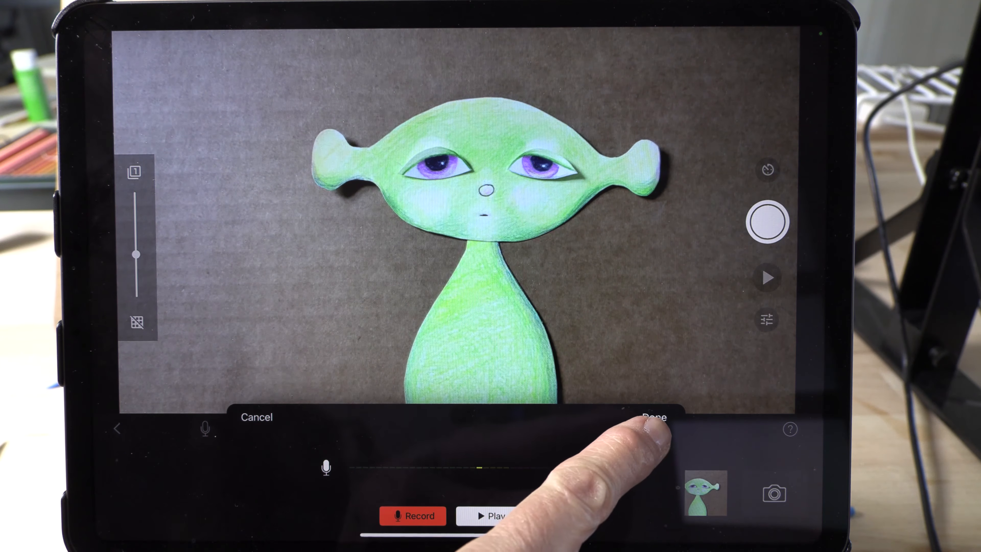
left_click(654, 416)
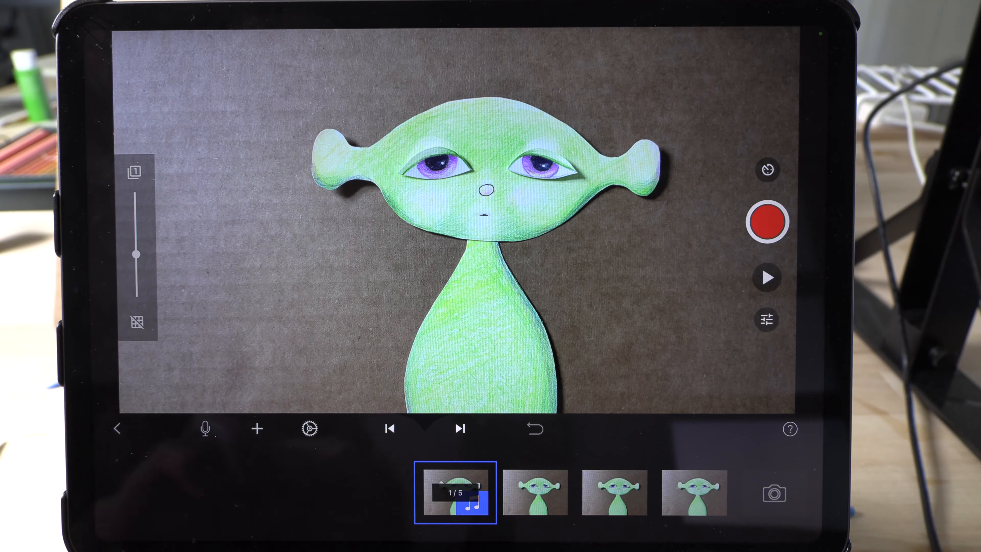
left_click(767, 277)
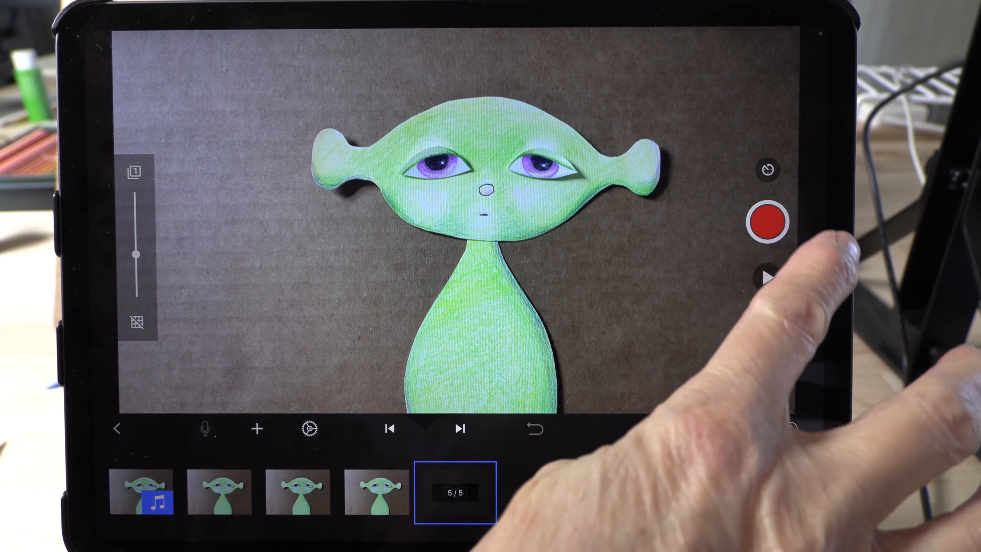
- Capture two more closed-mouth frames and play back the animation
left_click(767, 222)
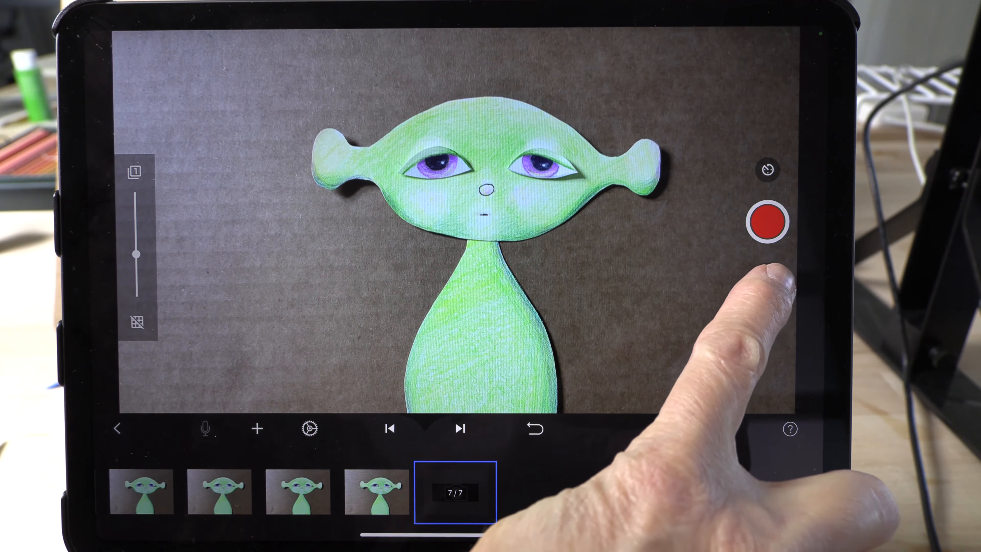
left_click(767, 277)
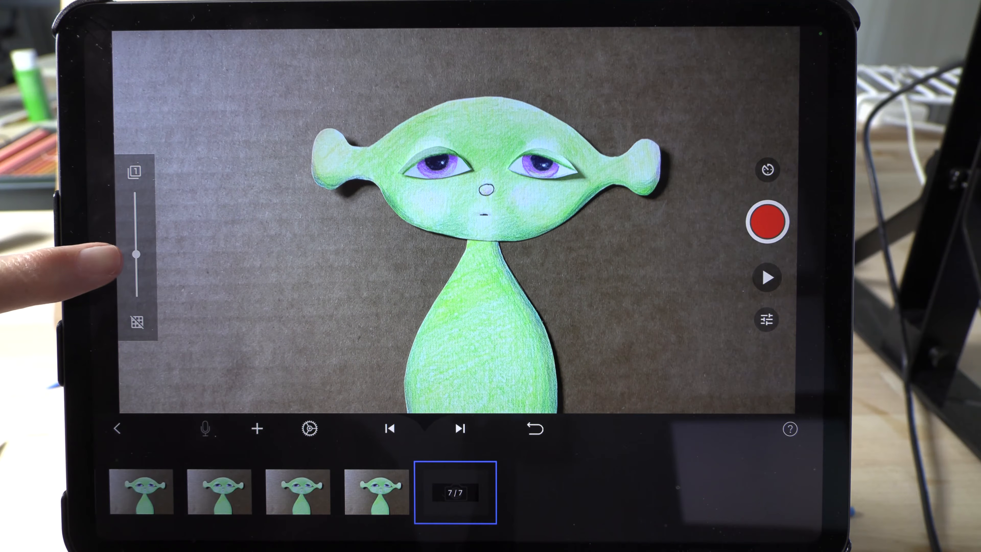
- Set the onion-skin overlay fully to the live view, capture six frames with the mouth open, and play back the animation
left_click_drag(137, 253, 135, 194)
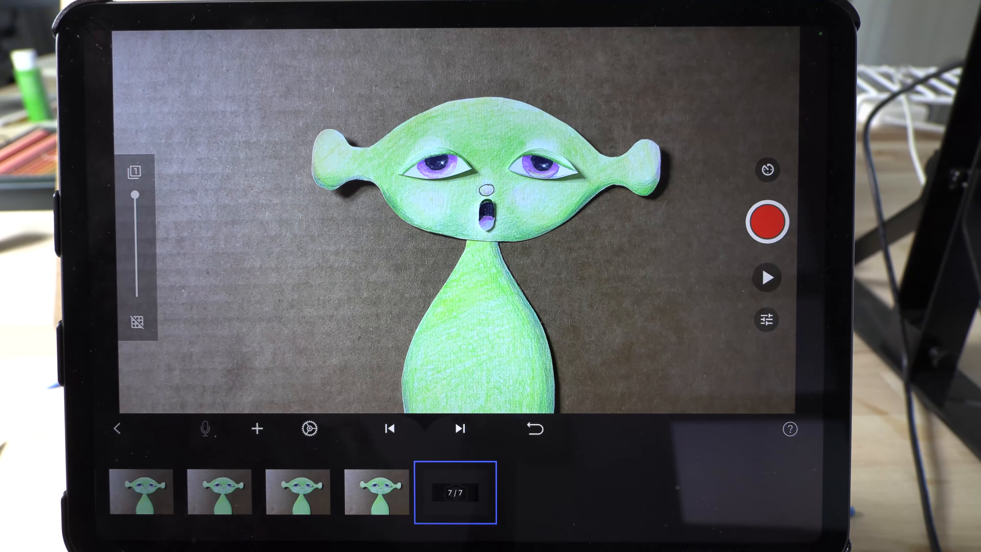
left_click(766, 222)
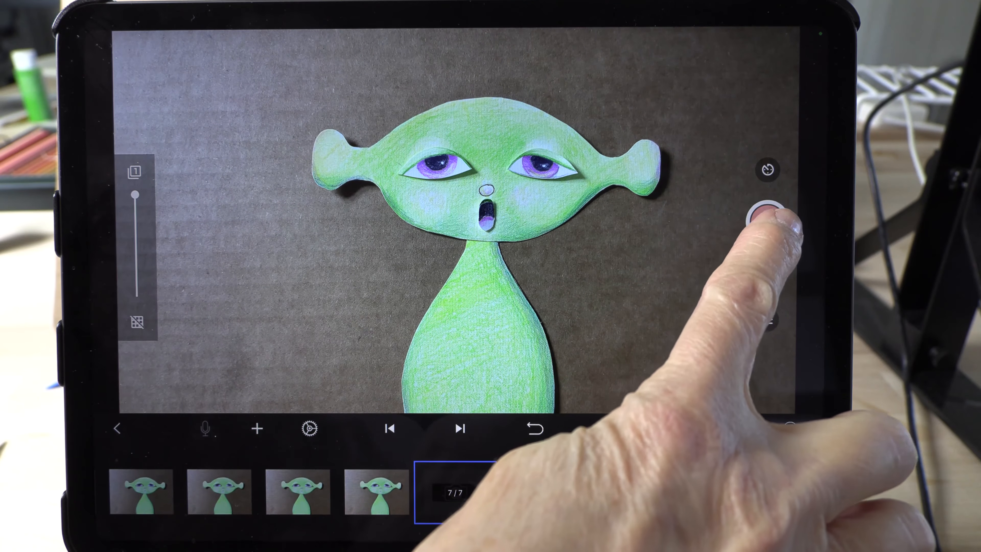
left_click(767, 221)
left_click(767, 222)
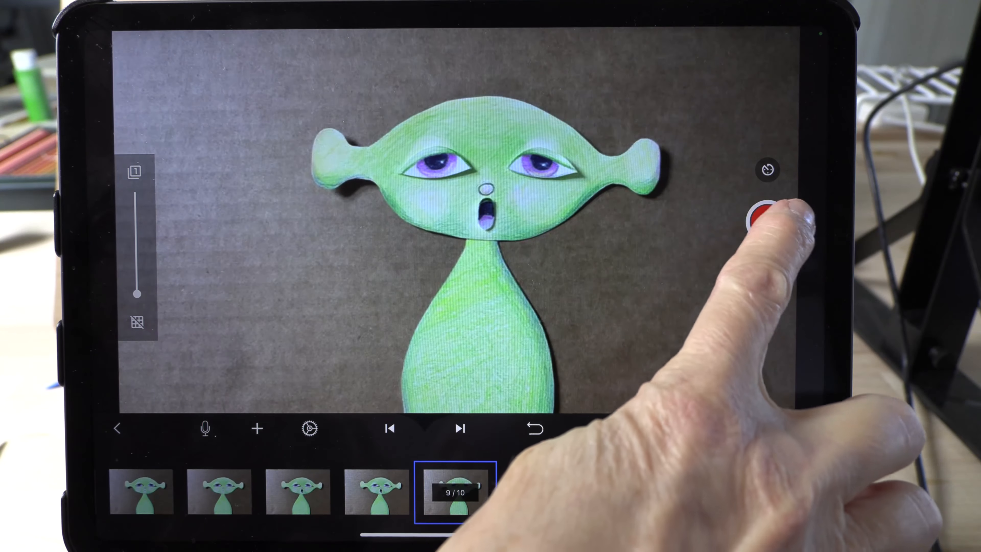
left_click(767, 221)
left_click(767, 222)
left_click(767, 221)
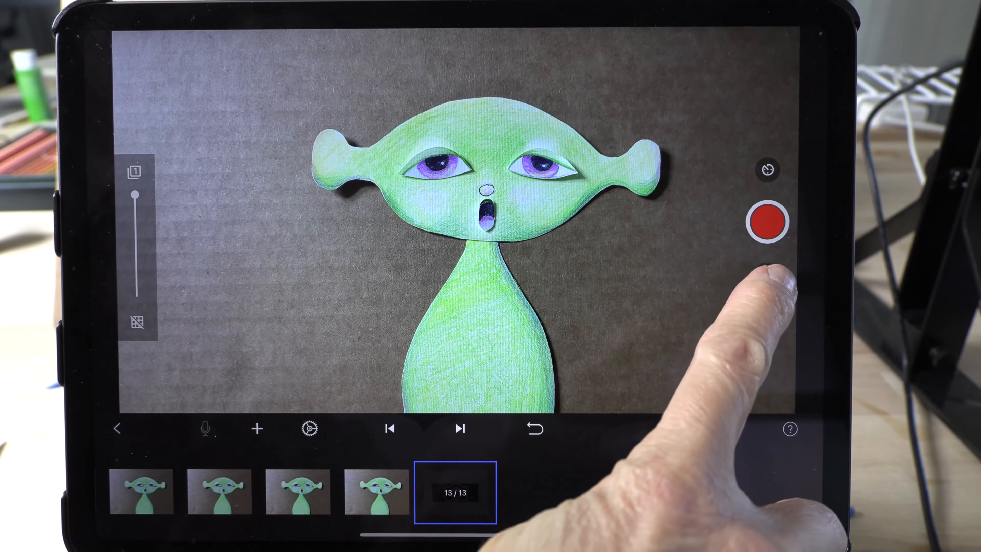
left_click(767, 277)
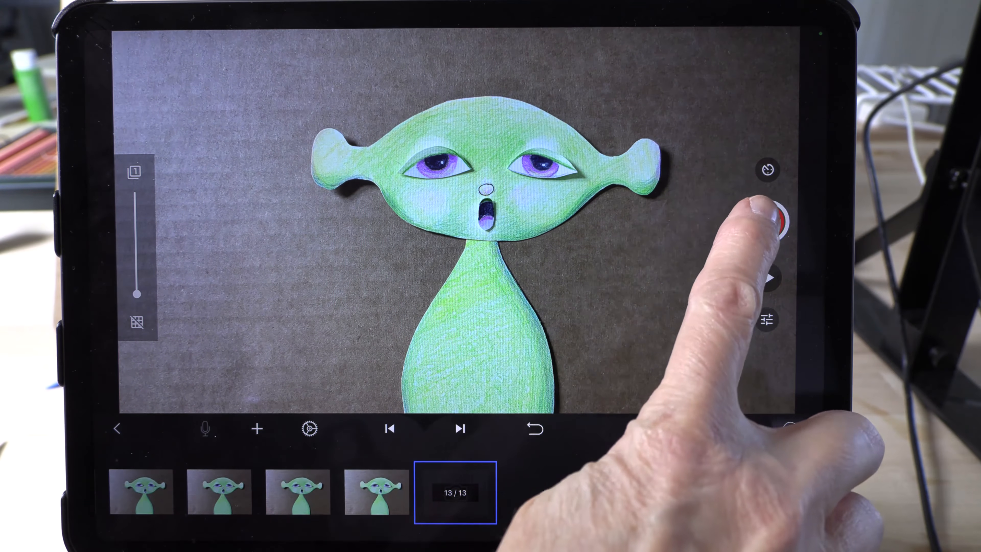
- Capture five closed-mouth frames with the onion-skin overlay blended mostly toward the live view, and play back the animation
left_click(768, 222)
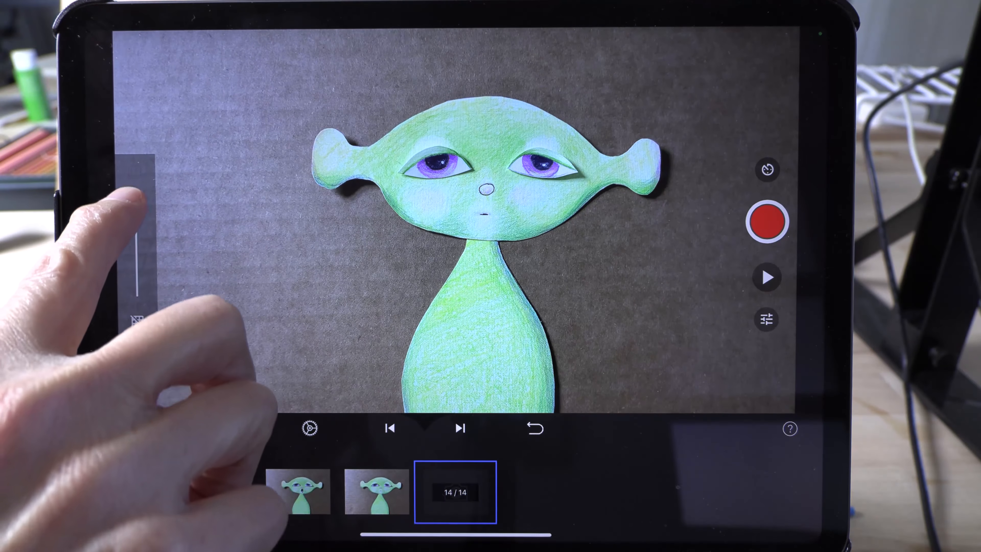
left_click_drag(135, 194, 135, 224)
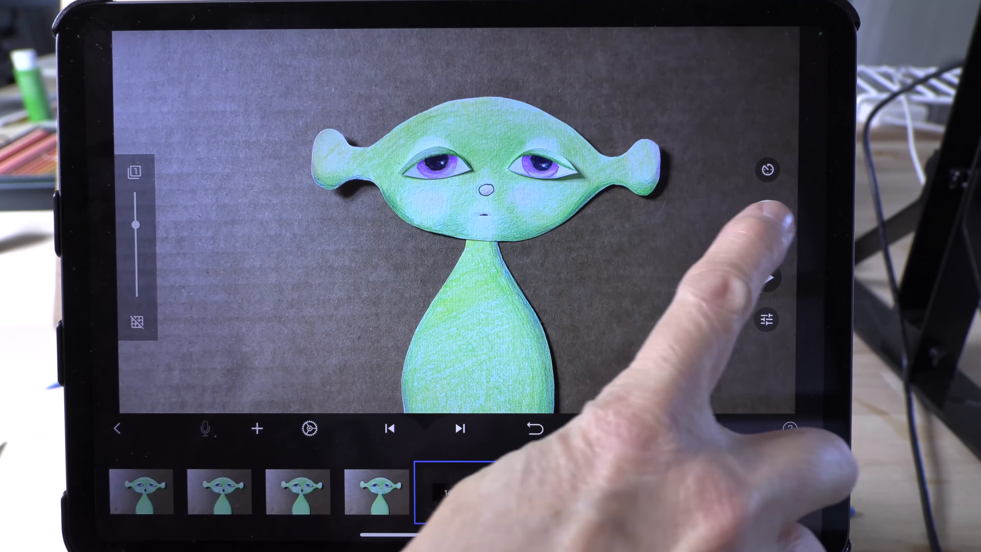
left_click(767, 221)
left_click(768, 222)
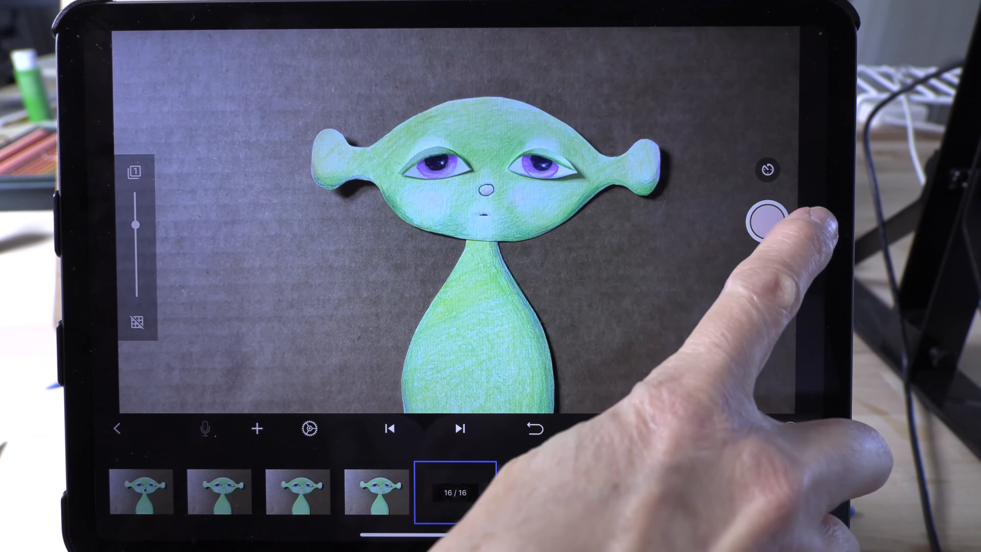
left_click(767, 222)
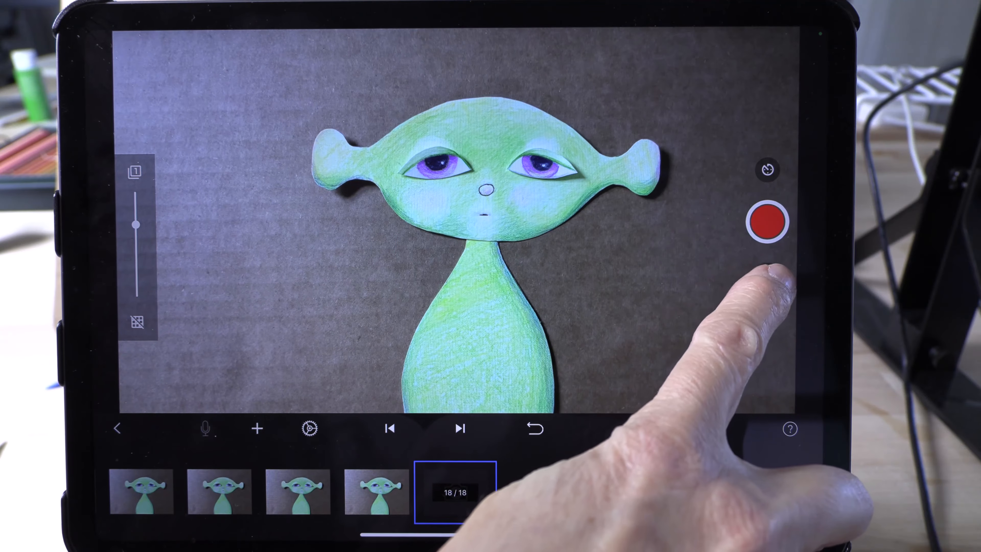
left_click(767, 277)
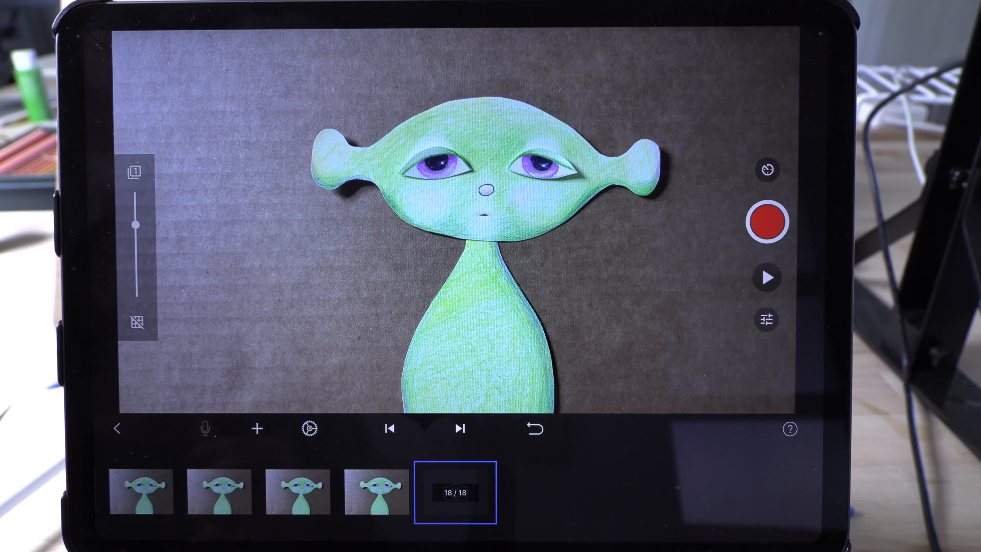
- Select frames 7 through 17, delete them together, and play back the remaining animation
left_click_drag(349, 489, 546, 498)
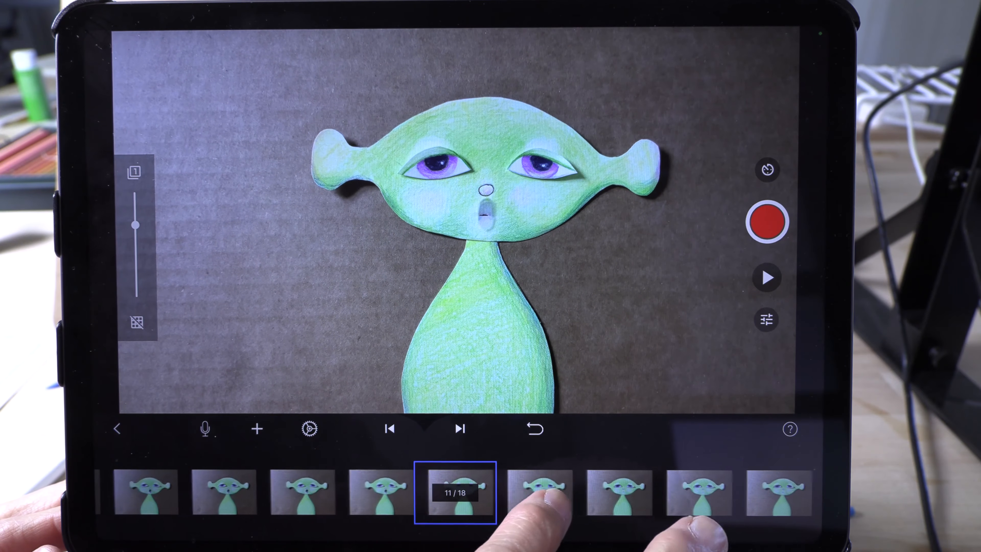
left_click_drag(467, 498, 529, 487)
left_click_drag(473, 504, 541, 497)
left_click(457, 492)
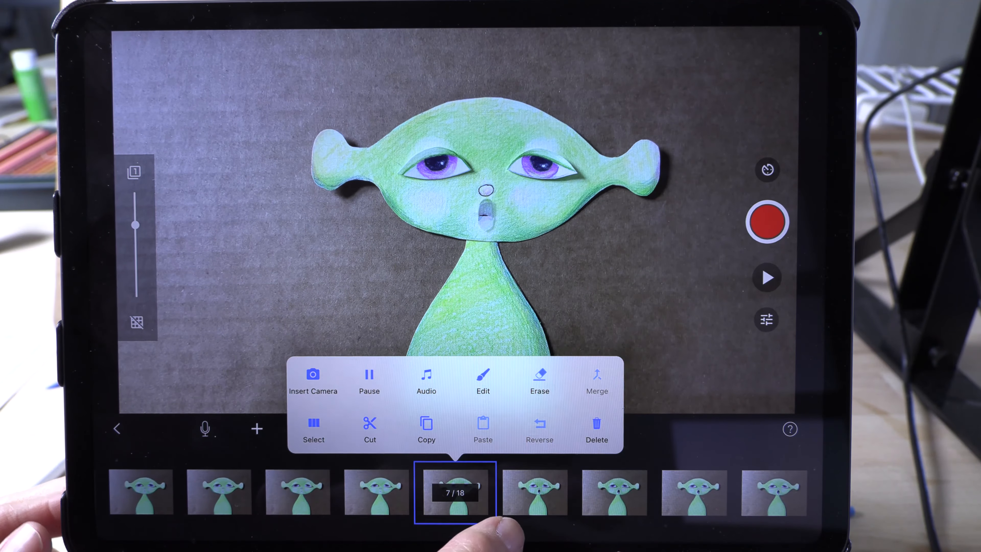
left_click(317, 423)
left_click_drag(521, 512, 459, 512)
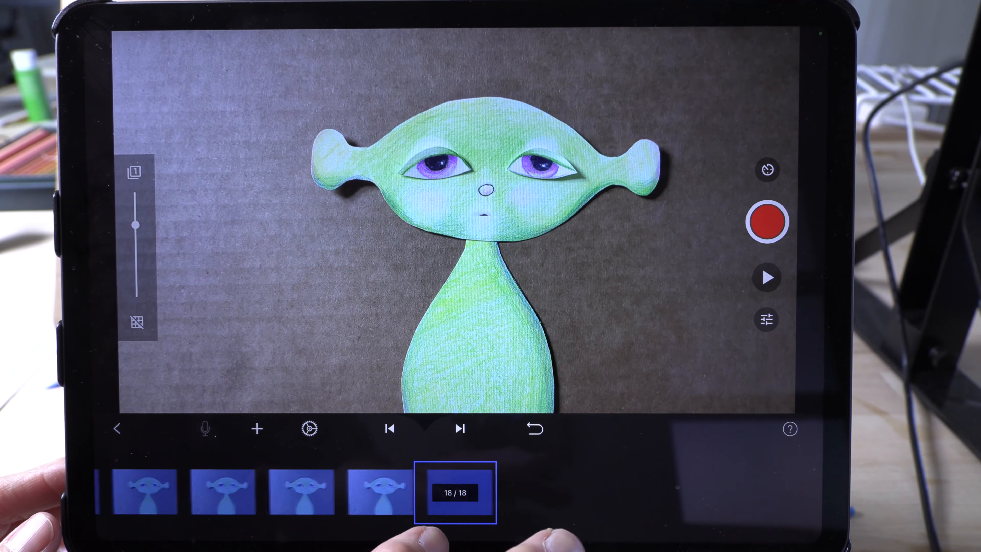
left_click(455, 493)
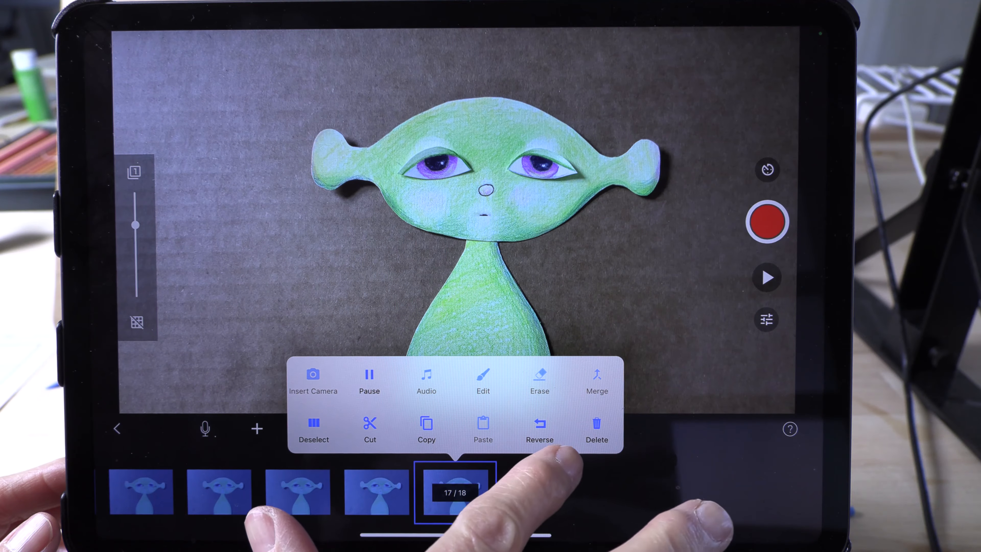
left_click(597, 430)
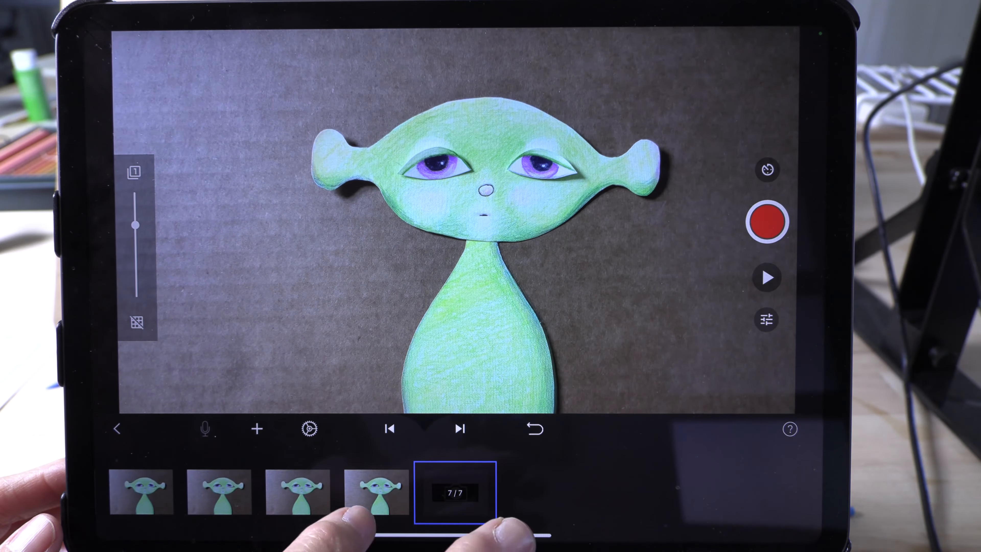
mouse_move(367, 503)
left_mouse_down()
mouse_move(462, 507)
mouse_move(347, 506)
left_mouse_up()
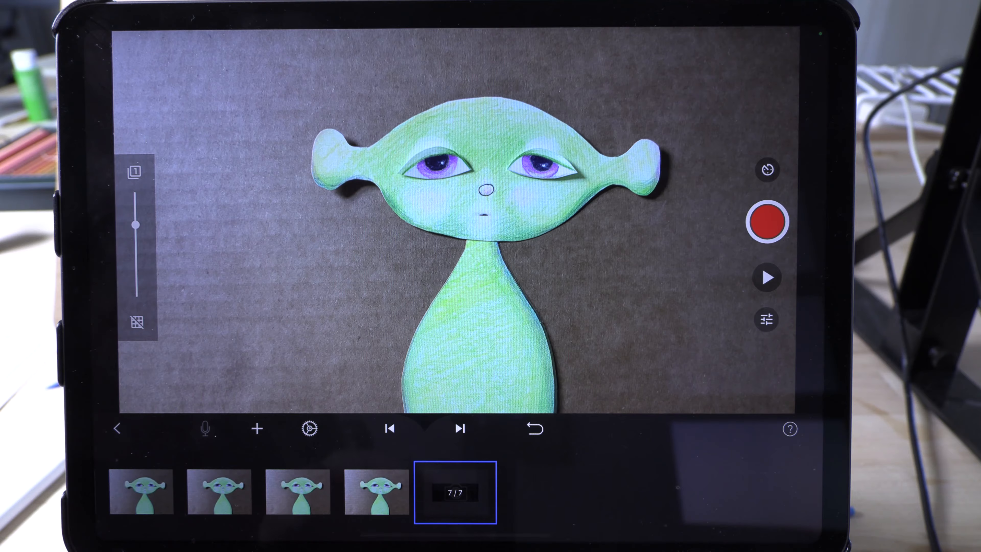
left_click(767, 277)
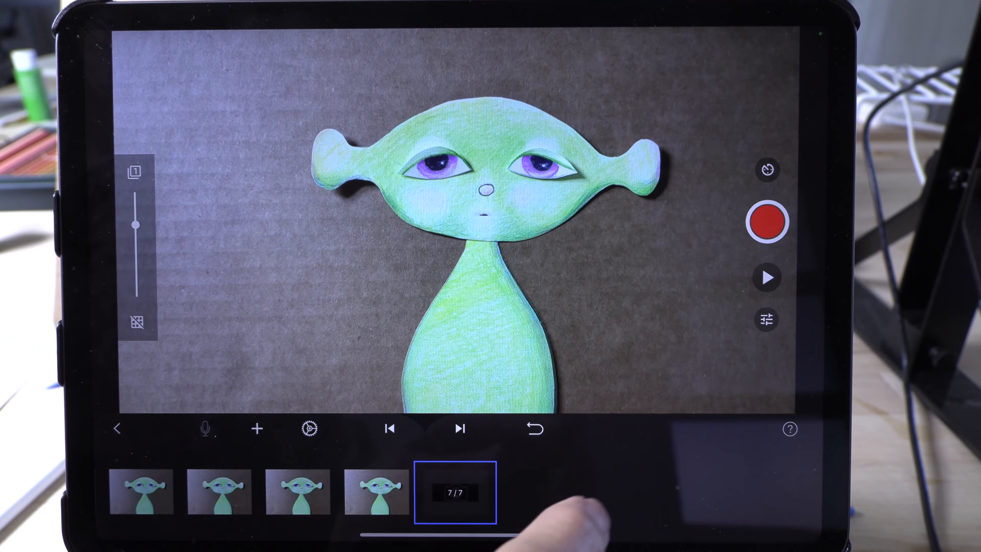
- Open frame 6 in the image editor and try adding a Face overlay to the character
left_click(373, 493)
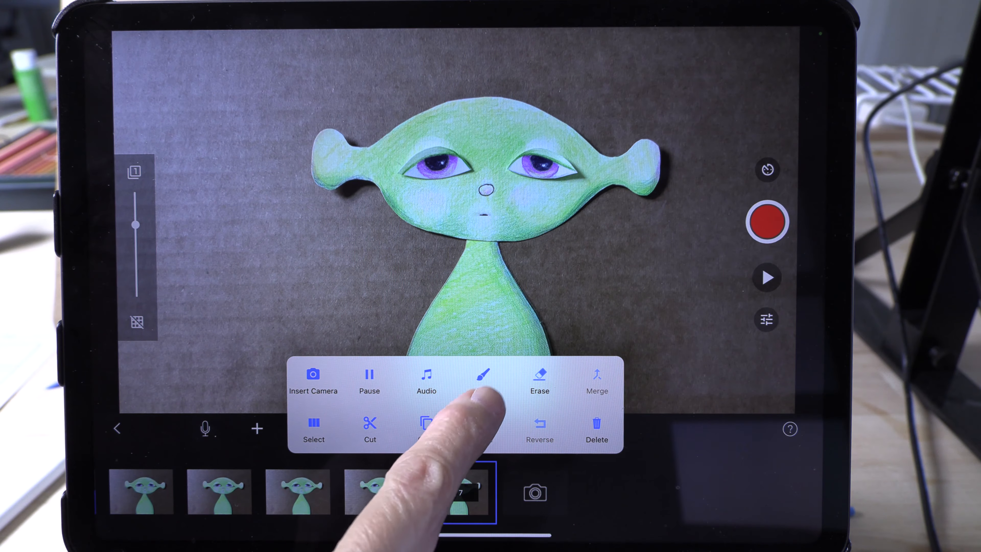
left_click(483, 381)
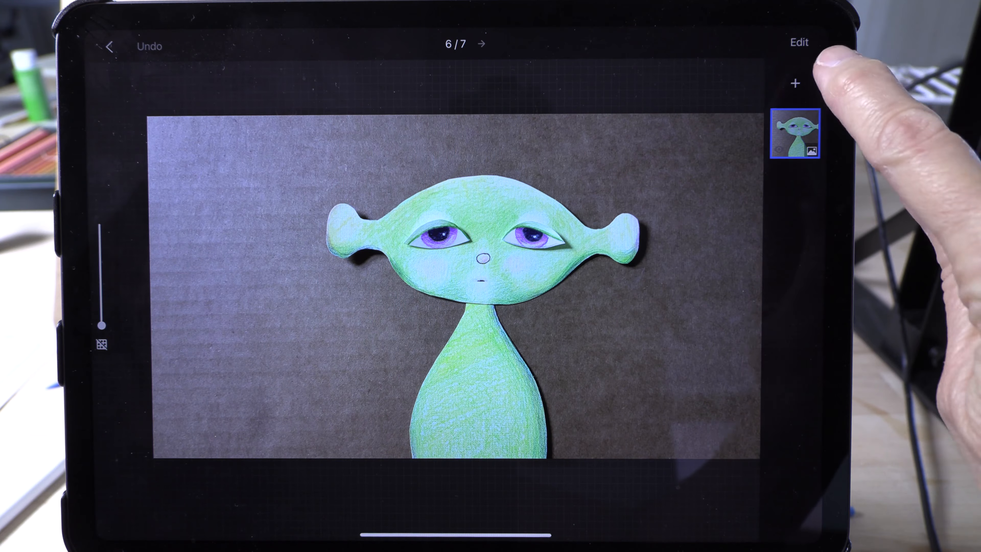
left_click(797, 42)
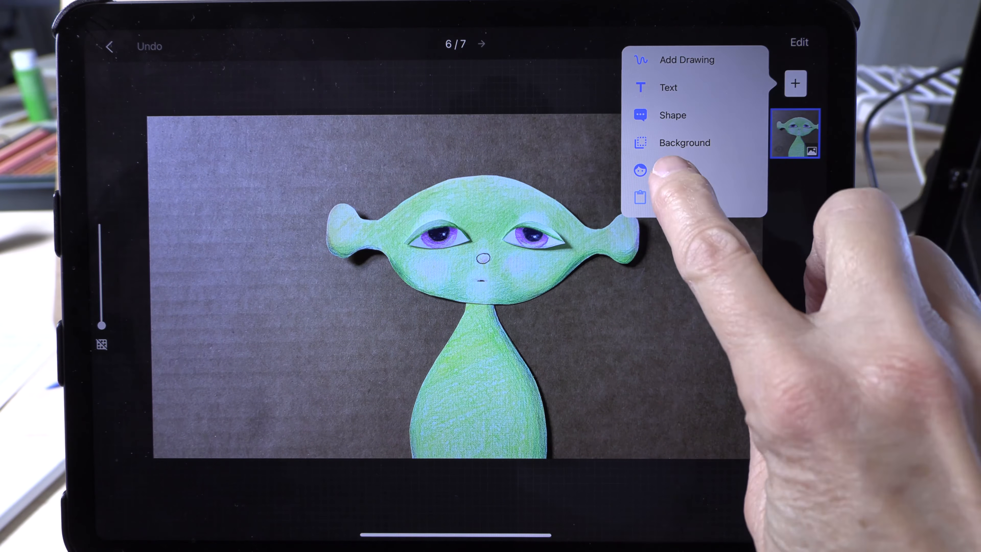
left_click(679, 171)
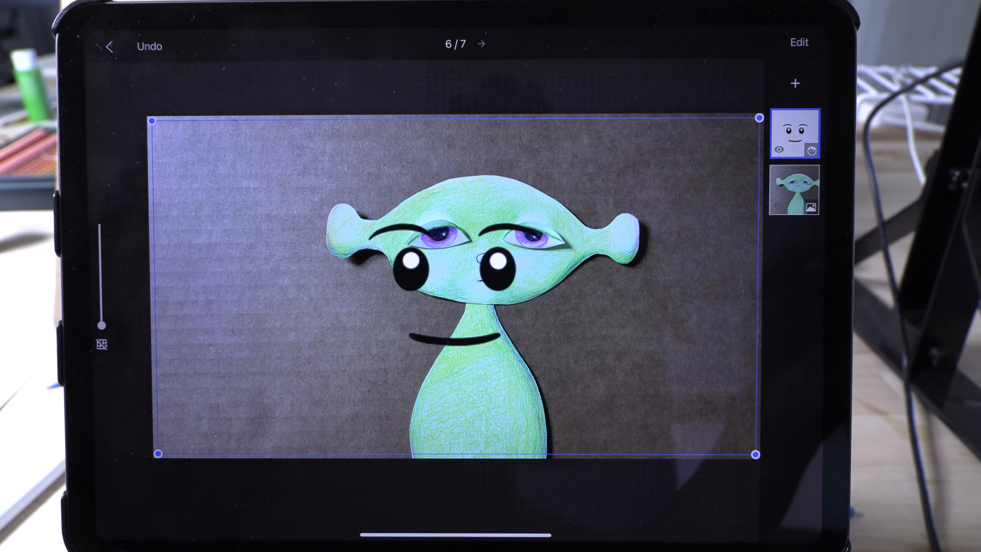
- Add a drawing layer to frame 6 and set the brush size to about 10
left_click(796, 84)
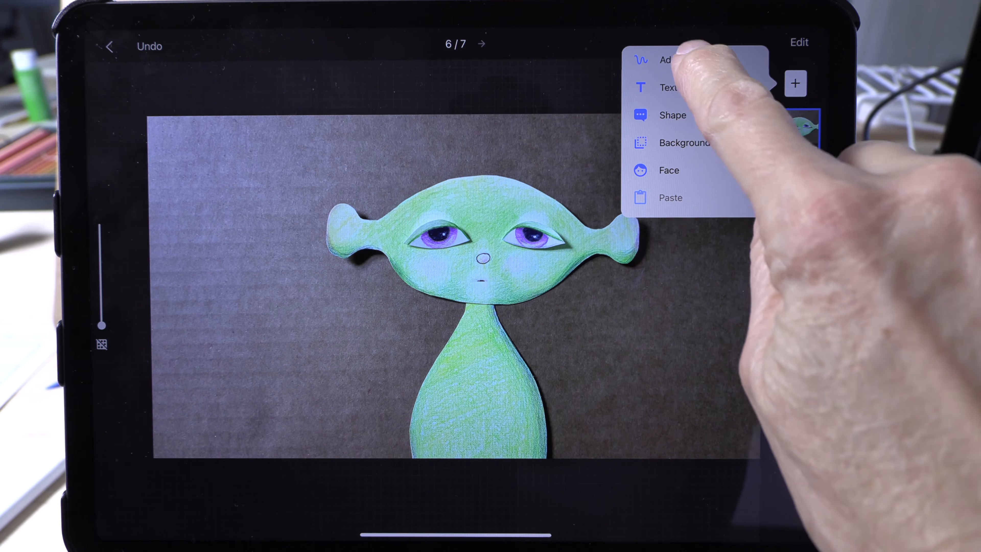
left_click(687, 59)
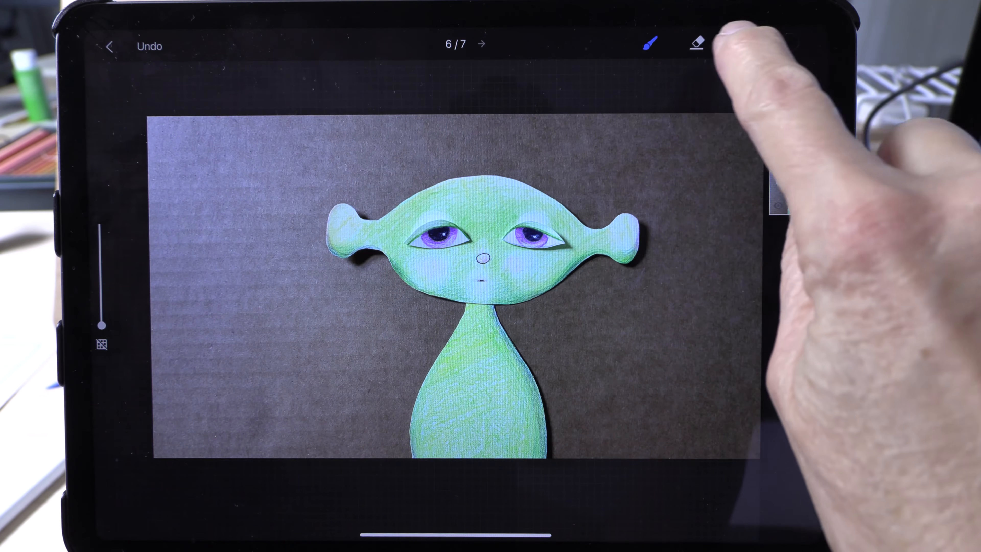
left_click(791, 43)
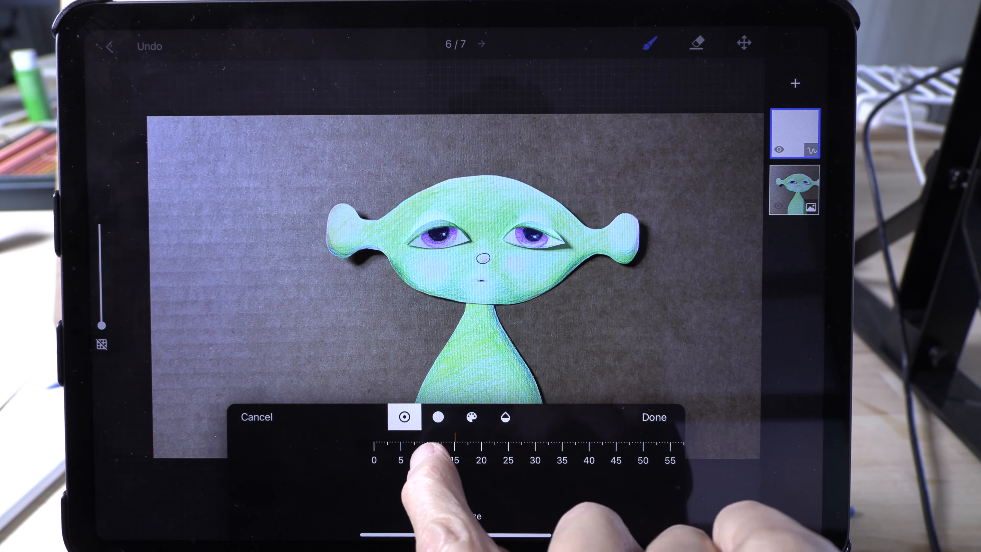
left_click_drag(472, 457, 504, 454)
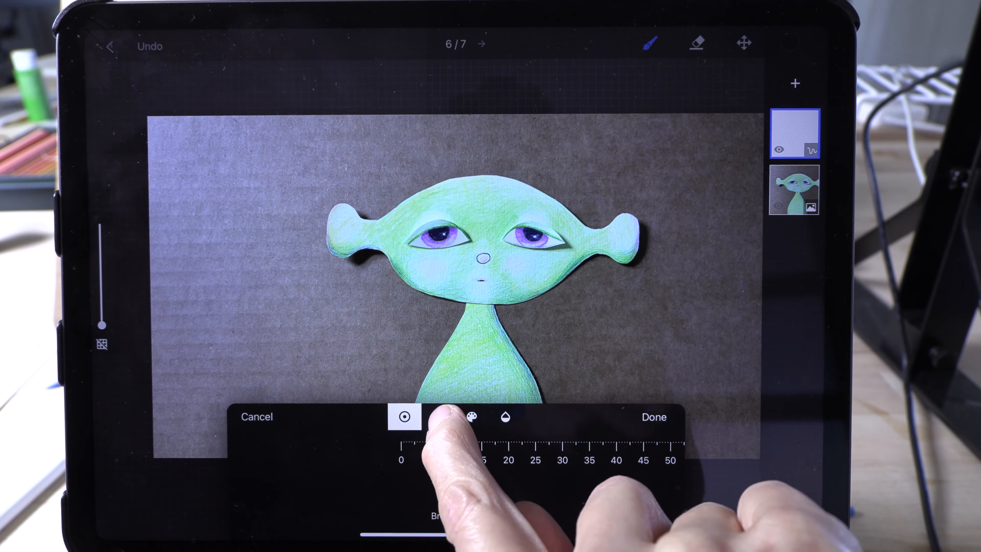
- Look through the remaining brush settings and set the brush color to lime green
left_click(438, 417)
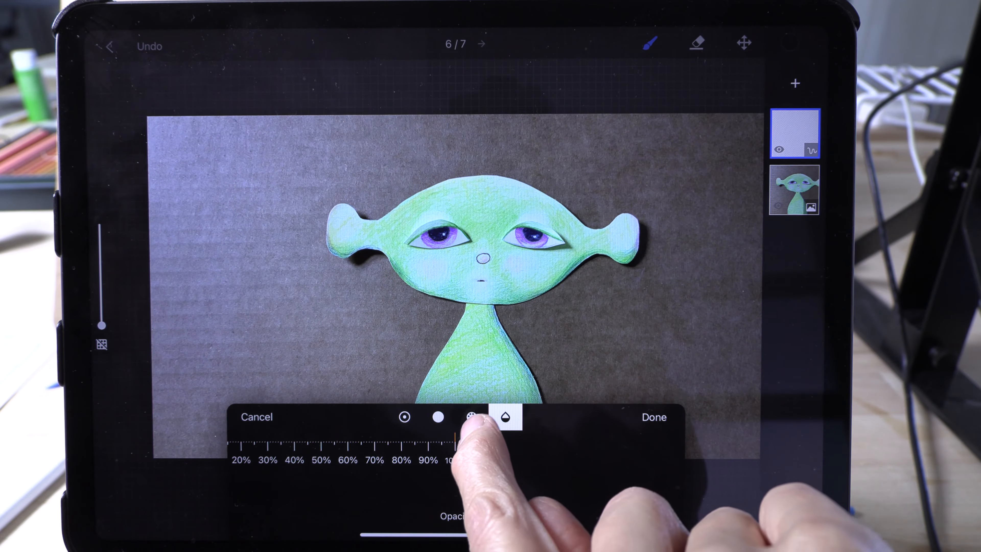
left_click(471, 416)
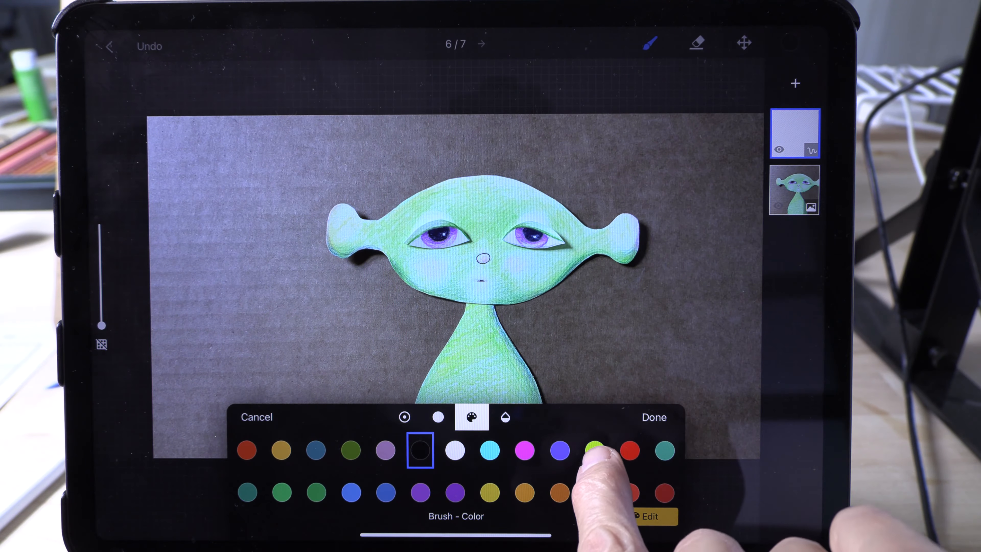
left_click(595, 451)
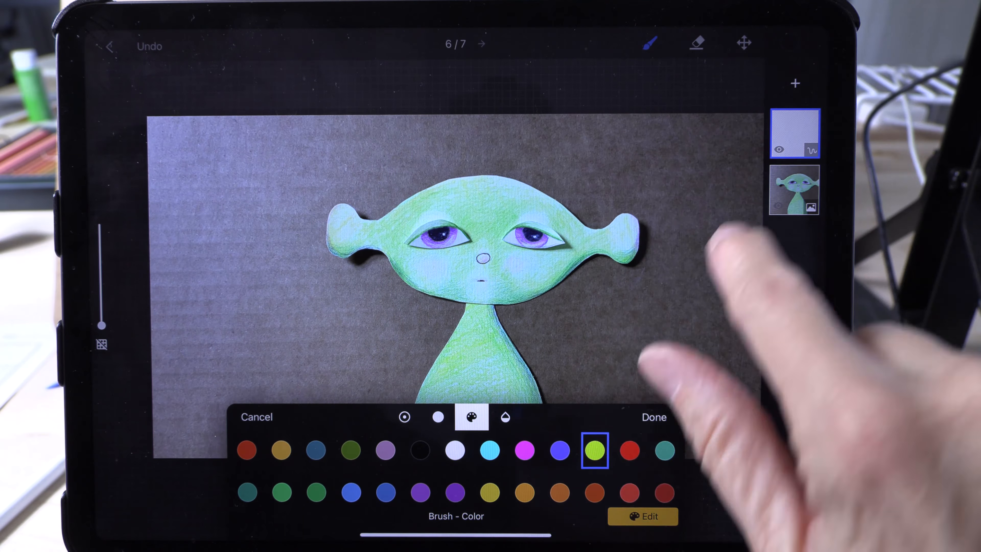
left_click(654, 417)
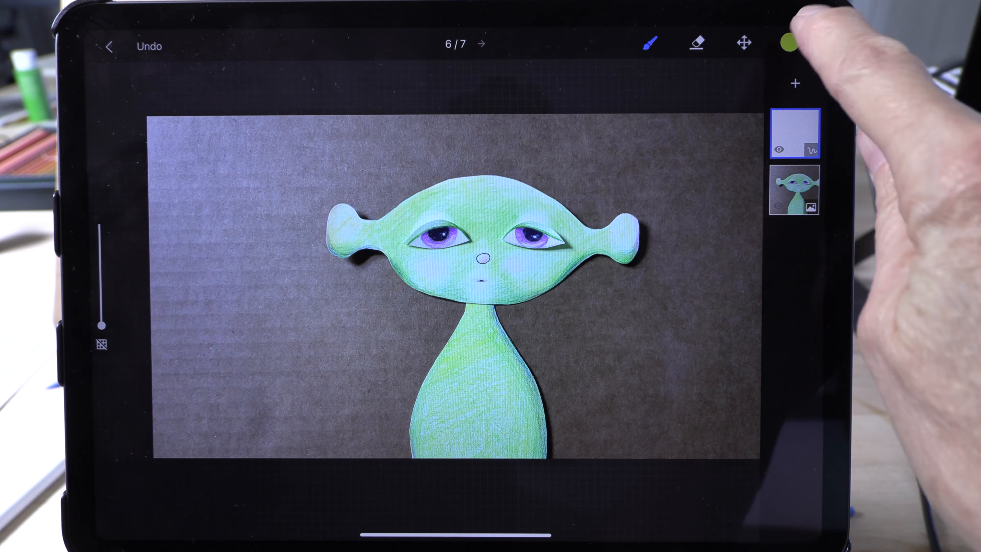
- Set the brush color to black, paint an open oval mouth over the character's closed mouth, and return to the timeline
left_click(789, 42)
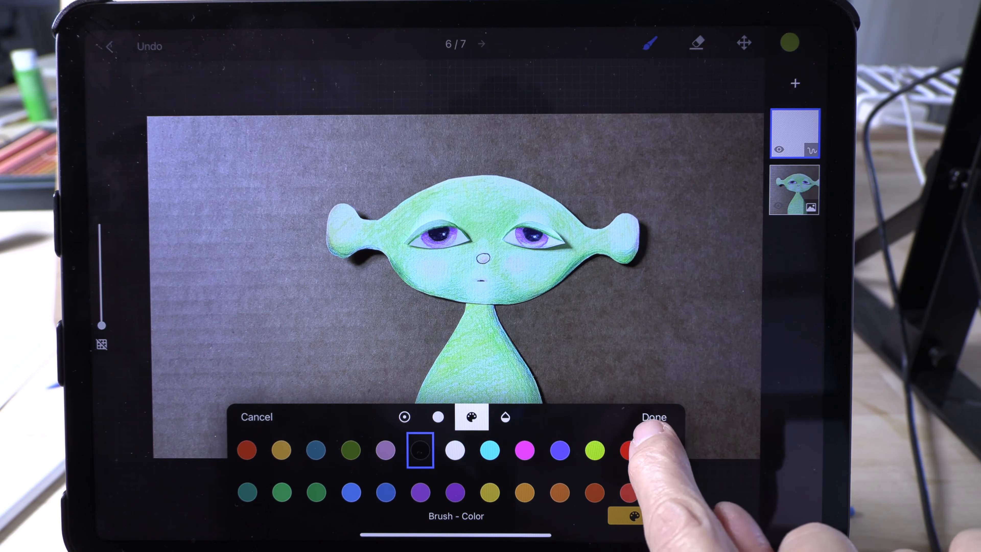
left_click(654, 417)
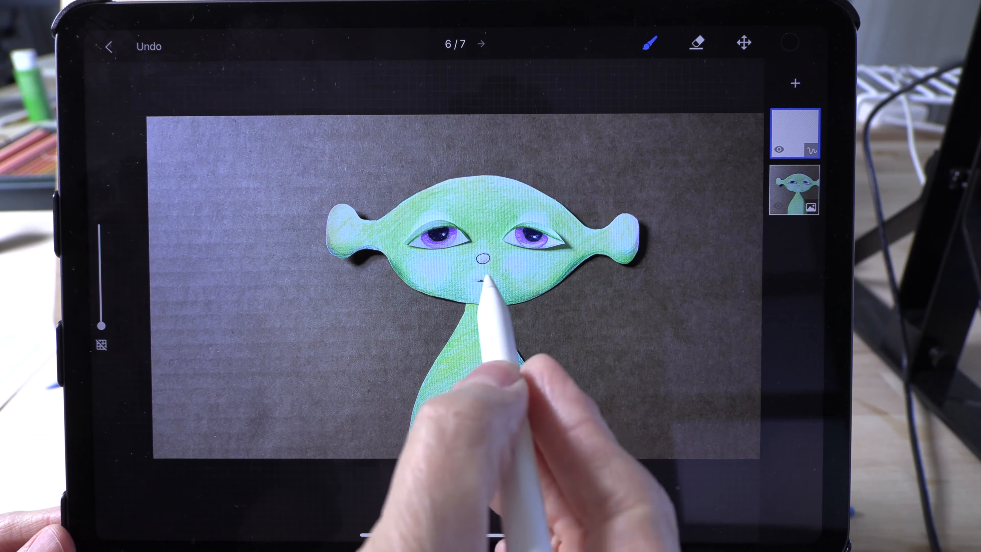
mouse_move(480, 283)
left_mouse_down()
mouse_move(474, 294)
mouse_move(477, 285)
left_mouse_up()
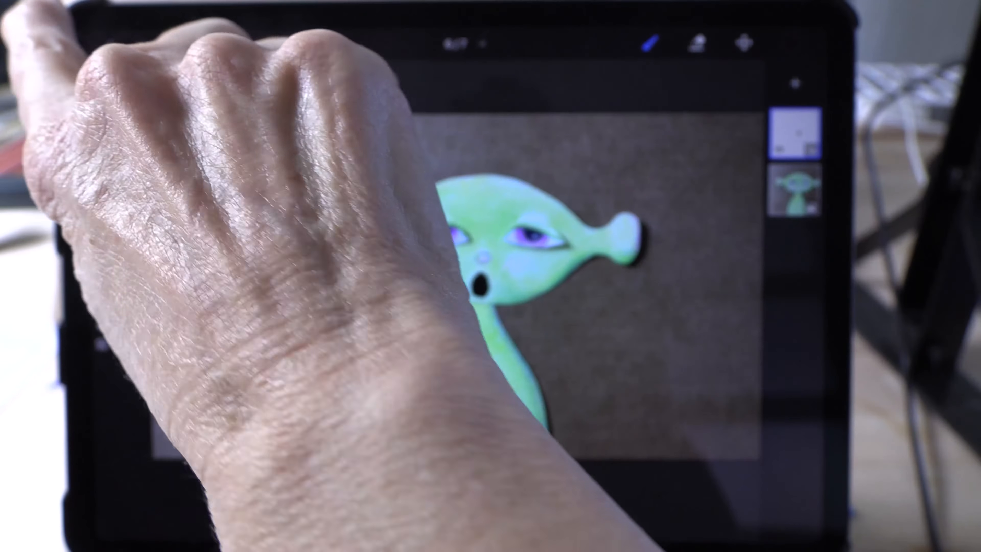
left_click(109, 47)
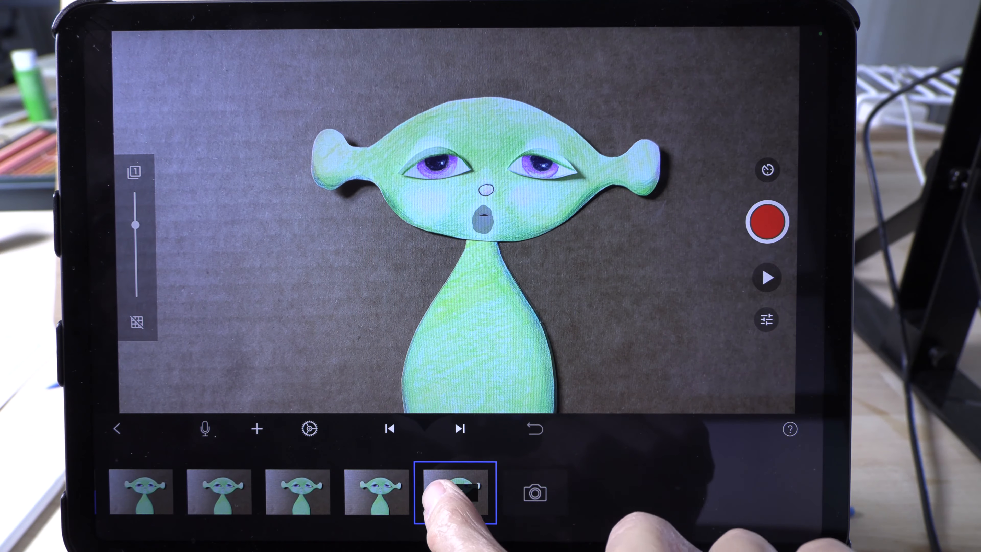
- Copy the painted open-mouth frame 6 and paste it five times into the timeline
left_click(452, 488)
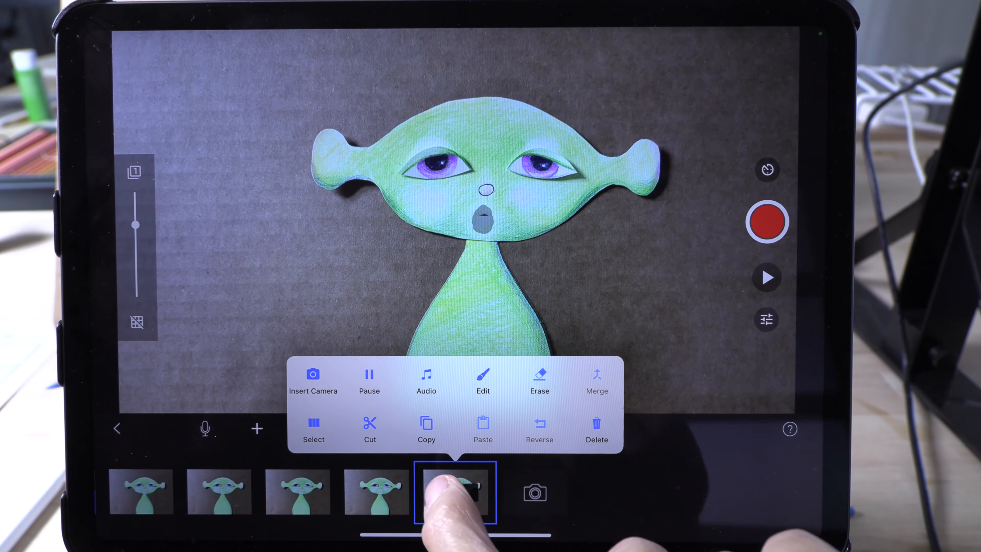
left_click(425, 422)
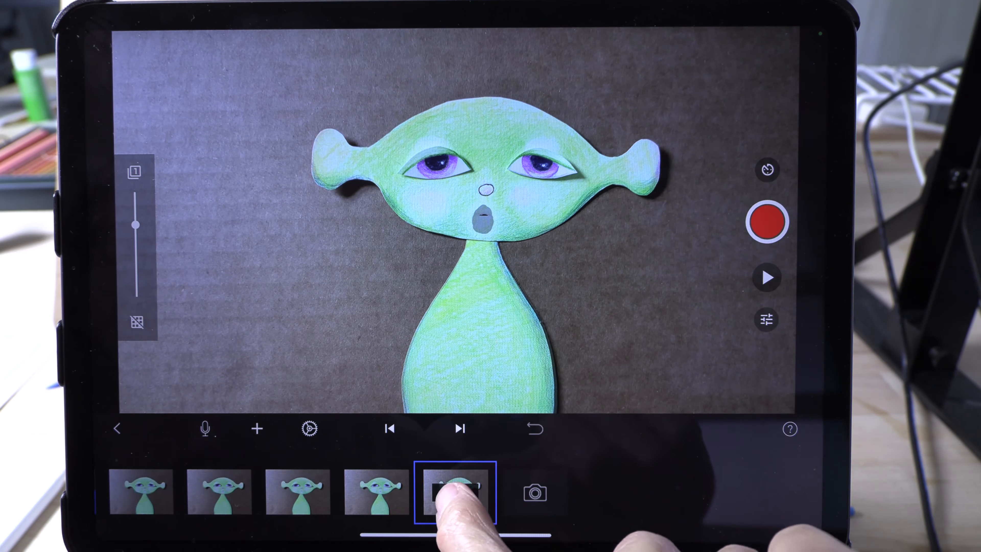
left_click(455, 487)
left_click(482, 424)
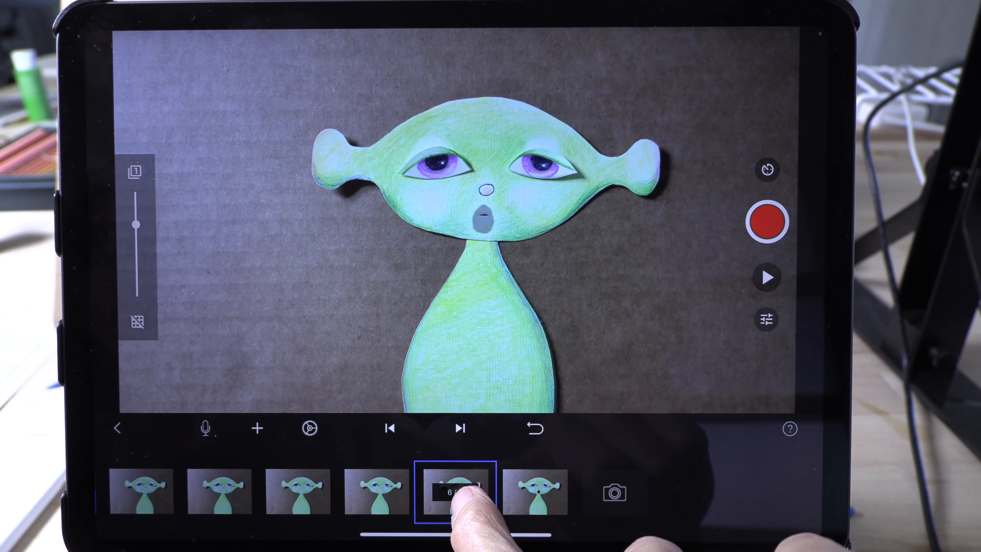
left_click(463, 488)
left_click(485, 423)
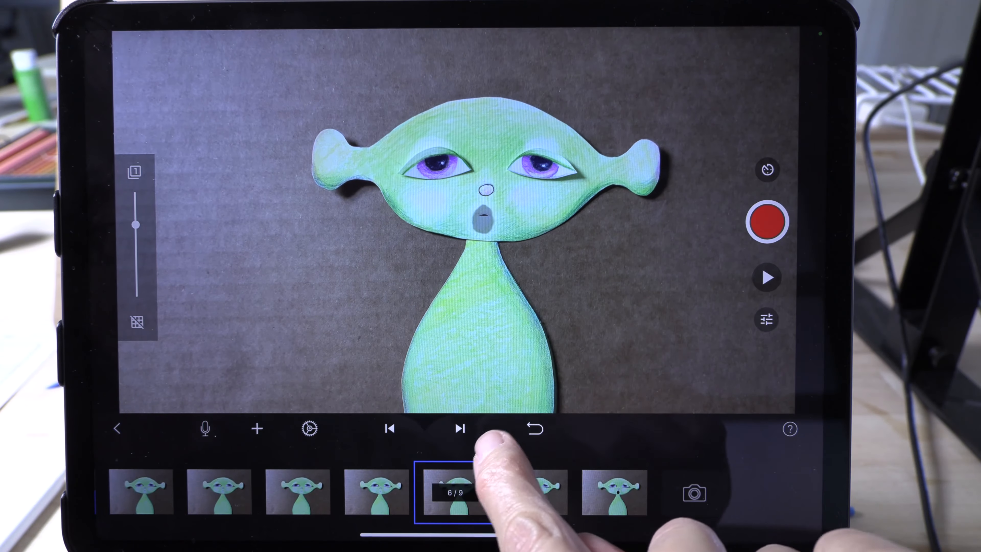
left_click(458, 489)
left_click(484, 424)
left_click(457, 489)
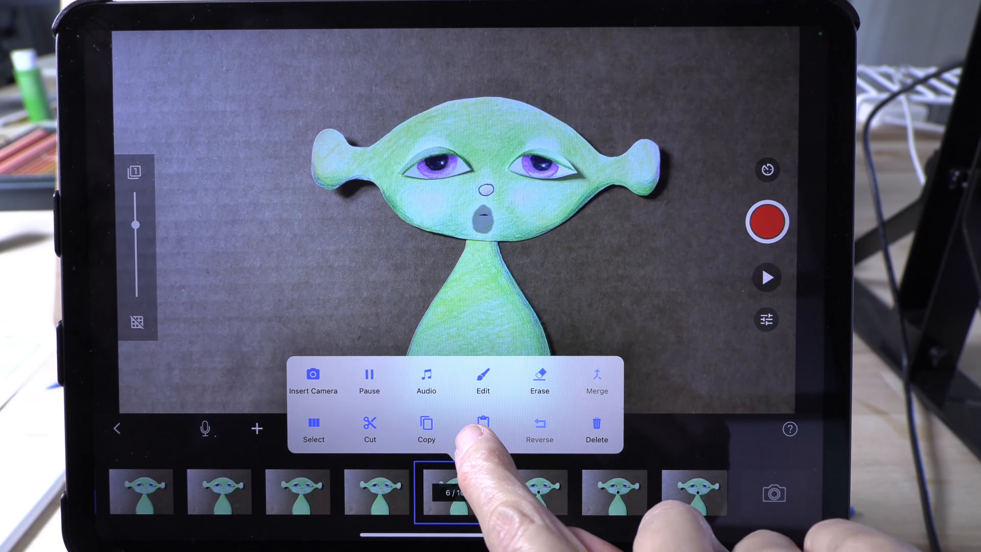
left_click(483, 423)
left_click(458, 489)
left_click(484, 423)
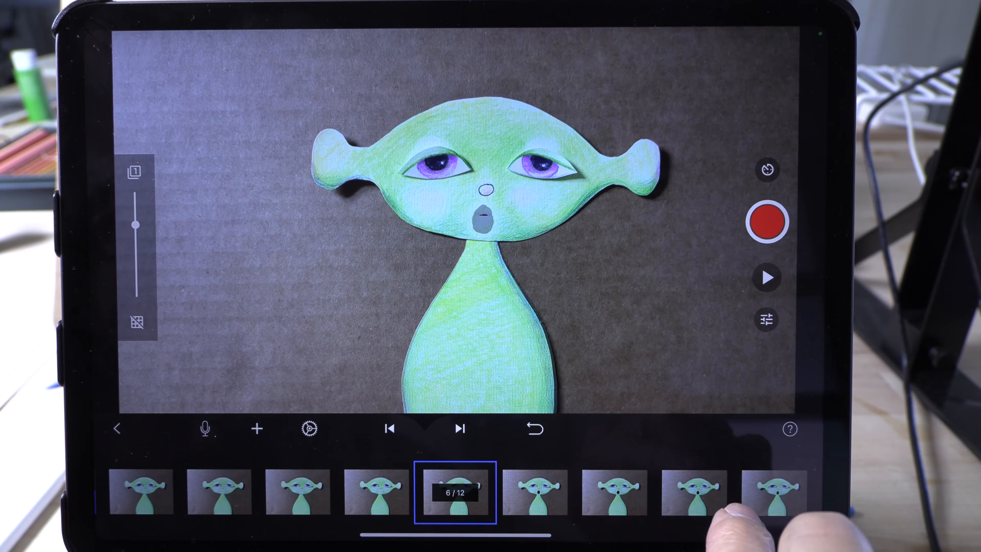
- Capture seven closed-mouth frames at the end of the timeline and play back the animation
left_click_drag(736, 497, 505, 527)
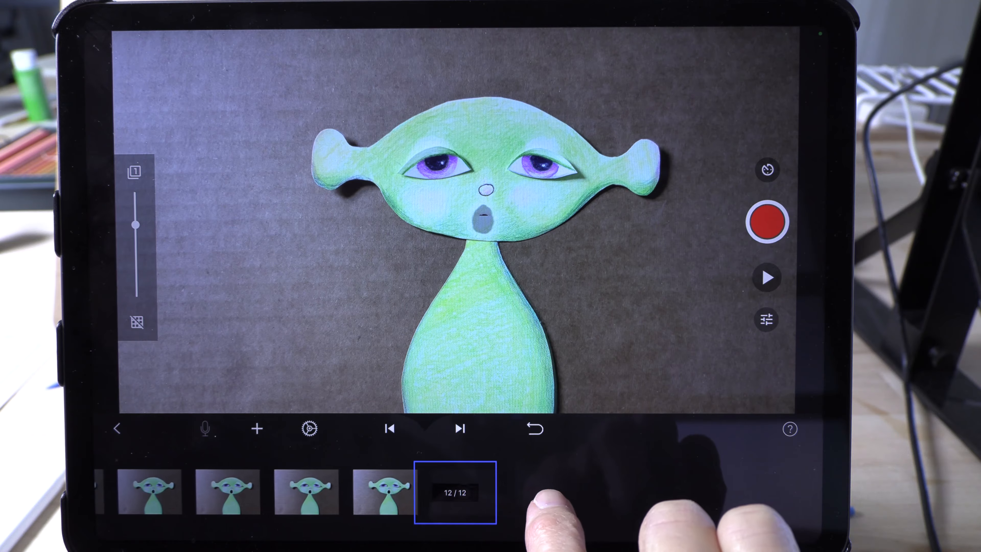
left_click(767, 221)
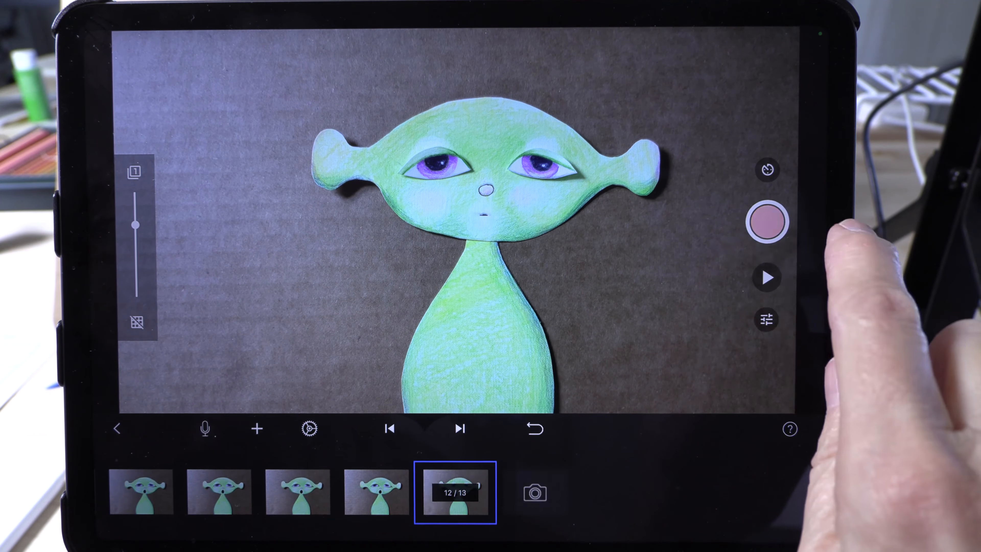
left_click(767, 221)
left_click(767, 221)
left_click(766, 221)
left_click(767, 221)
left_click(767, 222)
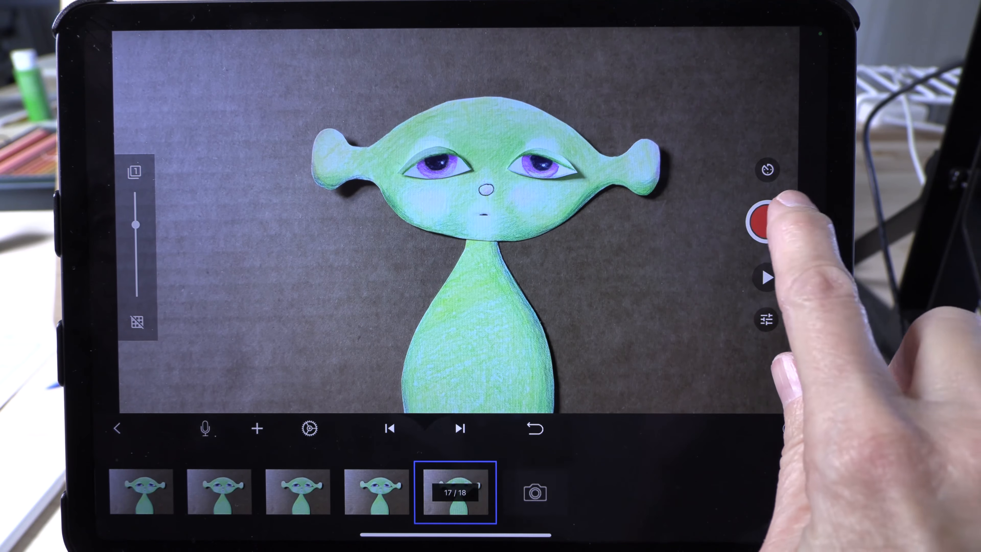
left_click(767, 222)
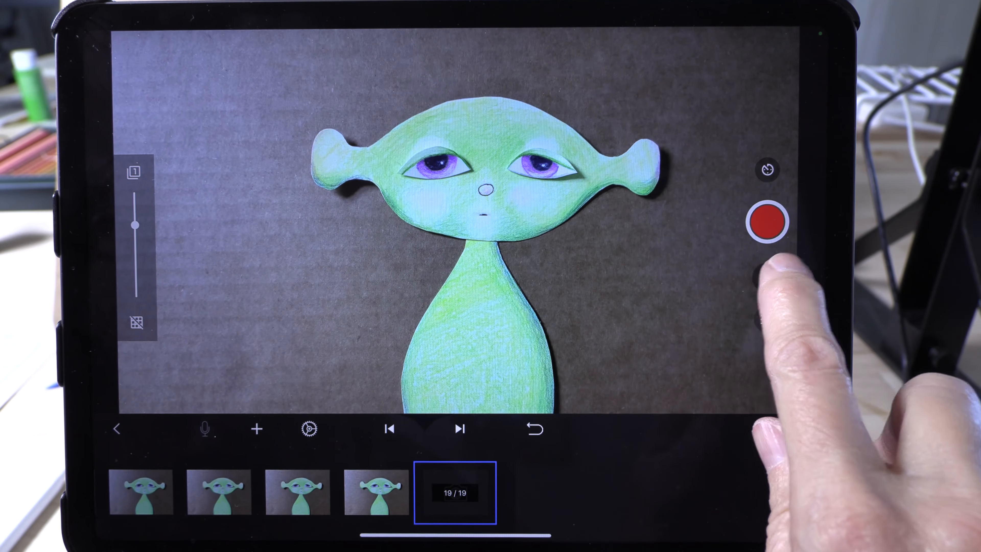
left_click(767, 277)
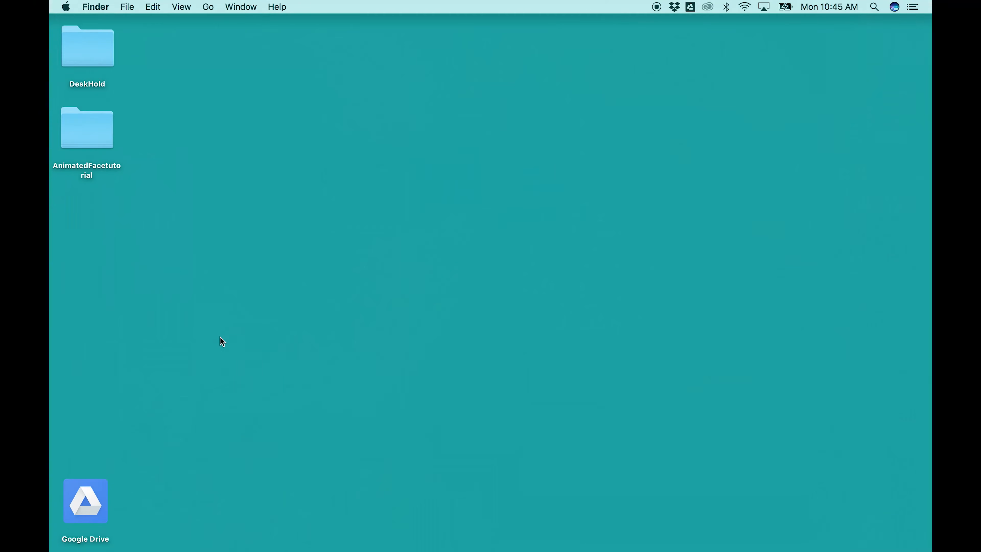
- Switch to Stop Motion Studio Pro on the Mac, and hide and reshow the capture settings
mouse_move(49, 385)
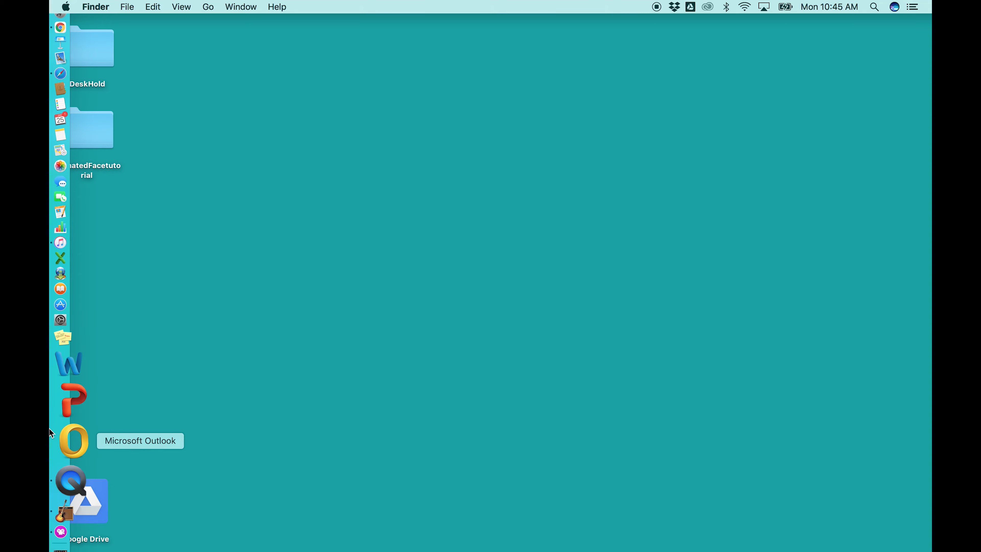
left_click(72, 480)
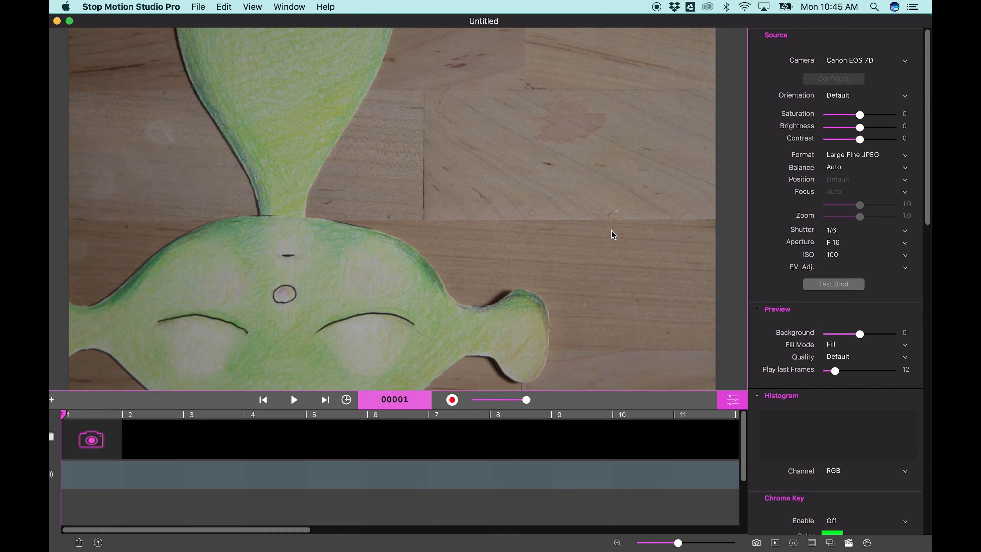
left_click(733, 401)
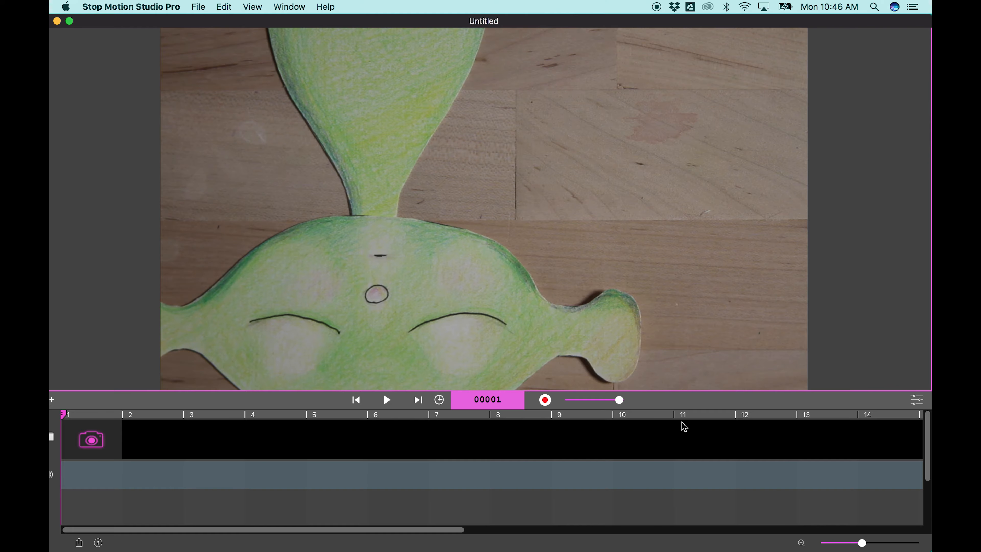
left_click(918, 404)
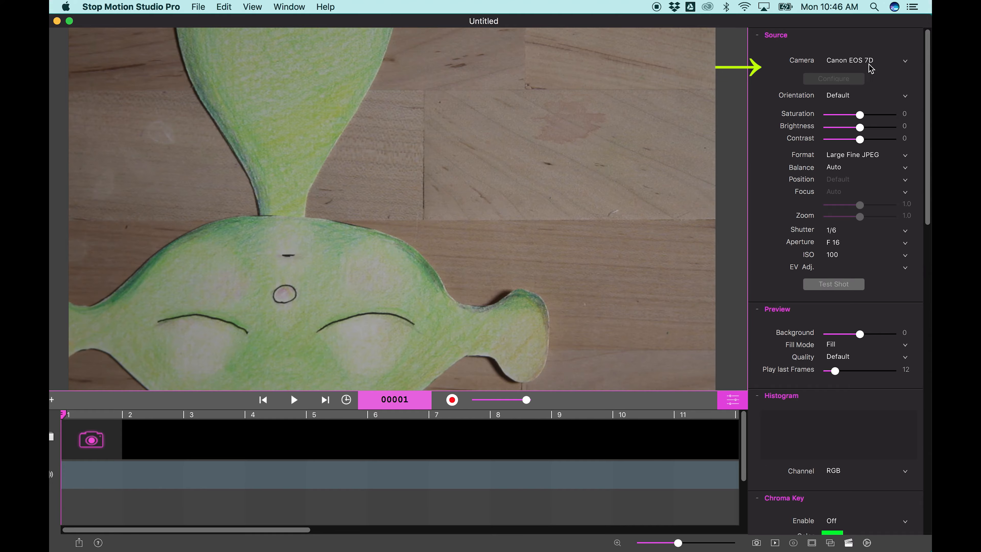
- Review the available camera sources and choose Canon EOS 7D as the capture camera
left_click(907, 68)
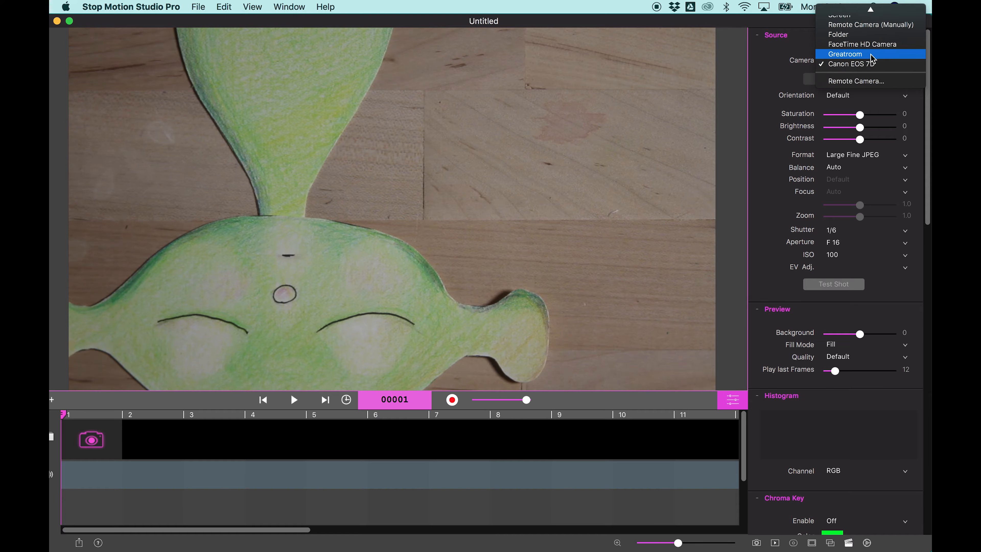
scroll(865, 38, "up", 2)
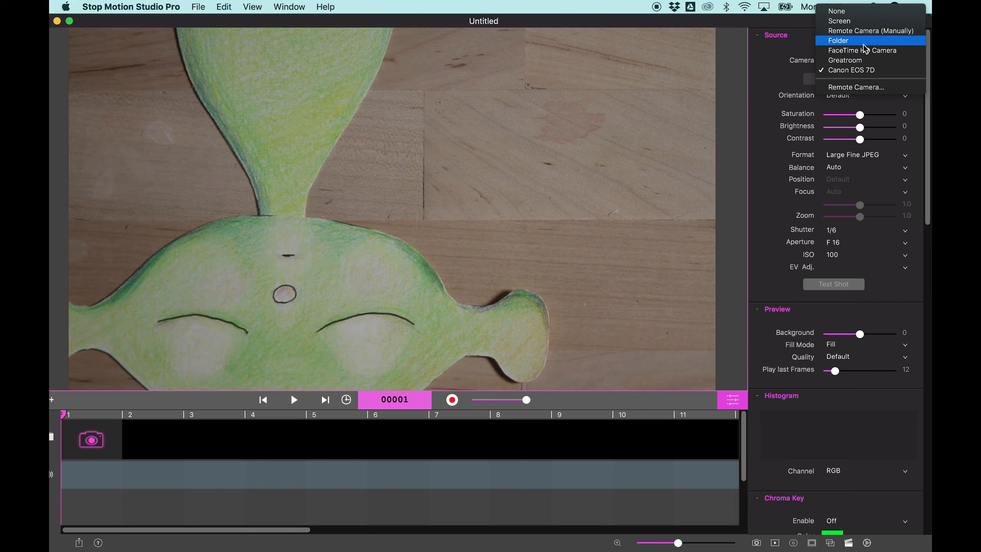
left_click(862, 70)
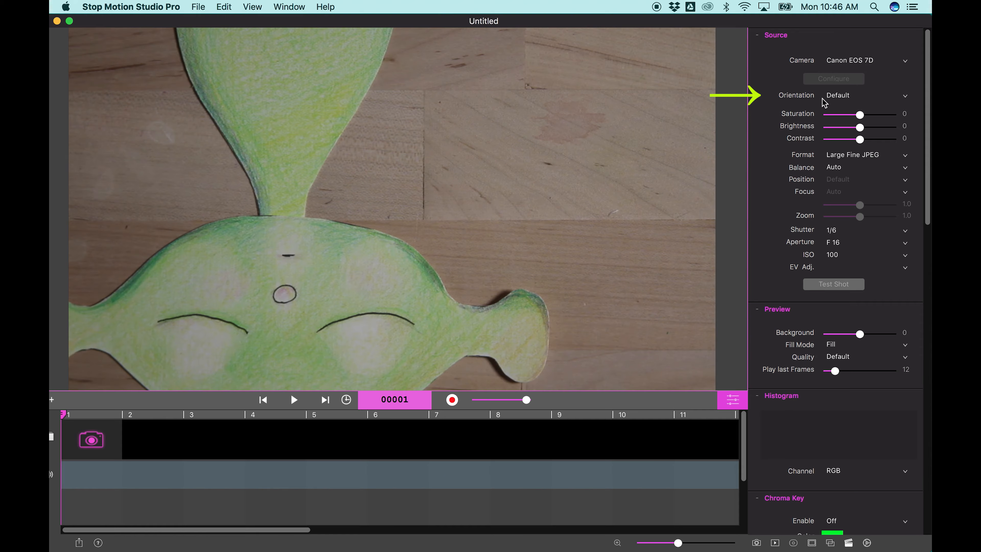
- Set the camera source's orientation to 180° Rotated
left_click(902, 99)
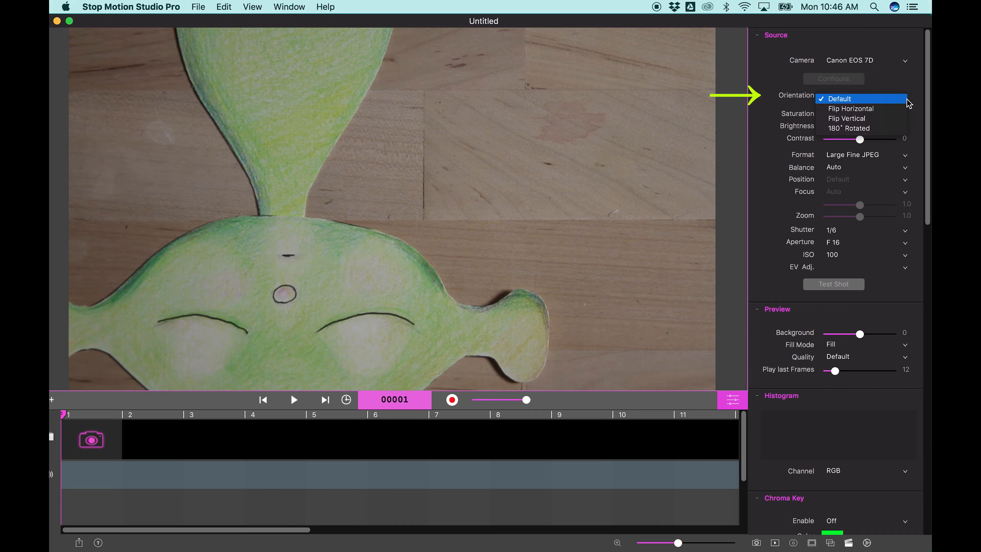
left_click(863, 128)
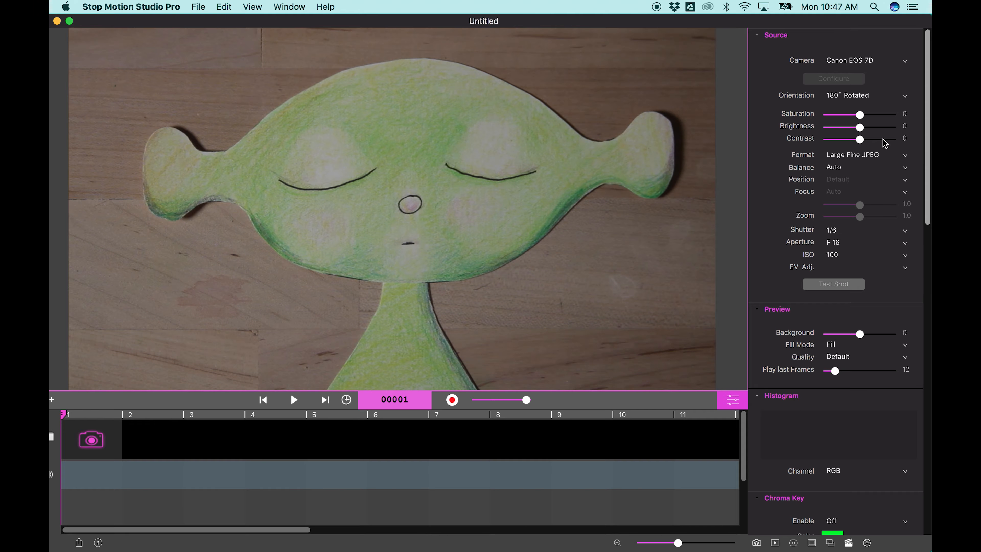
- Review the exposure, preview, chroma key, time lapse, mask and onion skinning settings, and browse the available title themes, keeping none
scroll(853, 103, "down", 5)
scroll(852, 102, "down", 8)
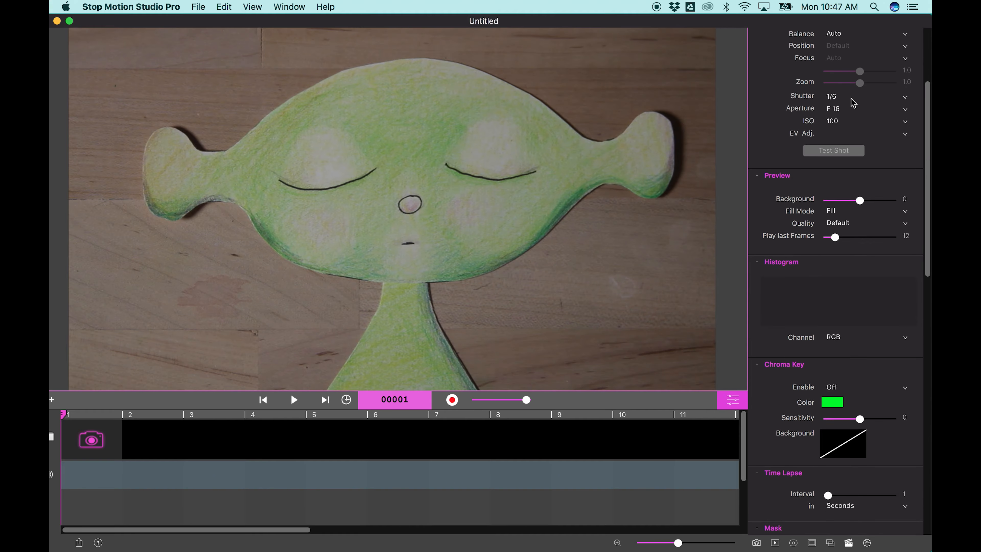
scroll(849, 246, "down", 3)
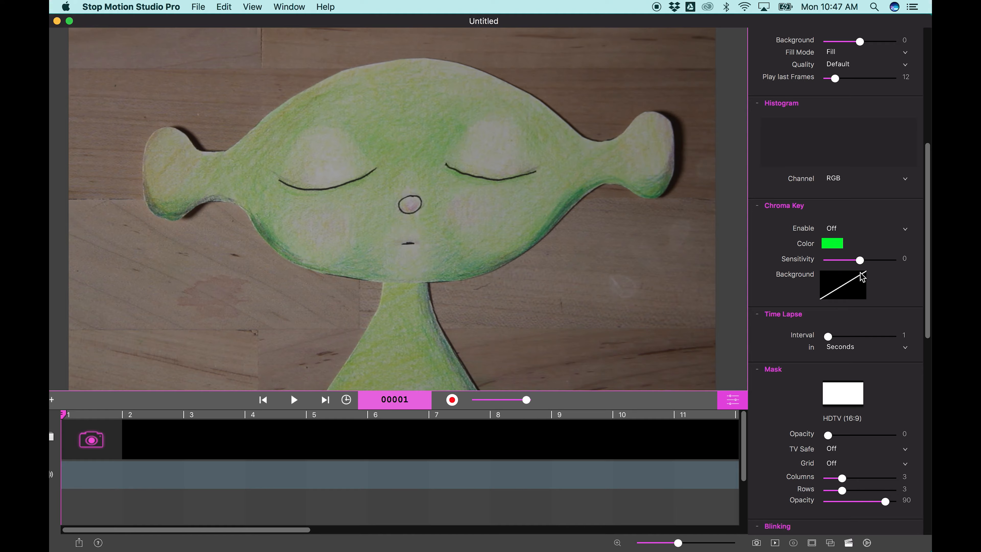
scroll(883, 320, "down", 5)
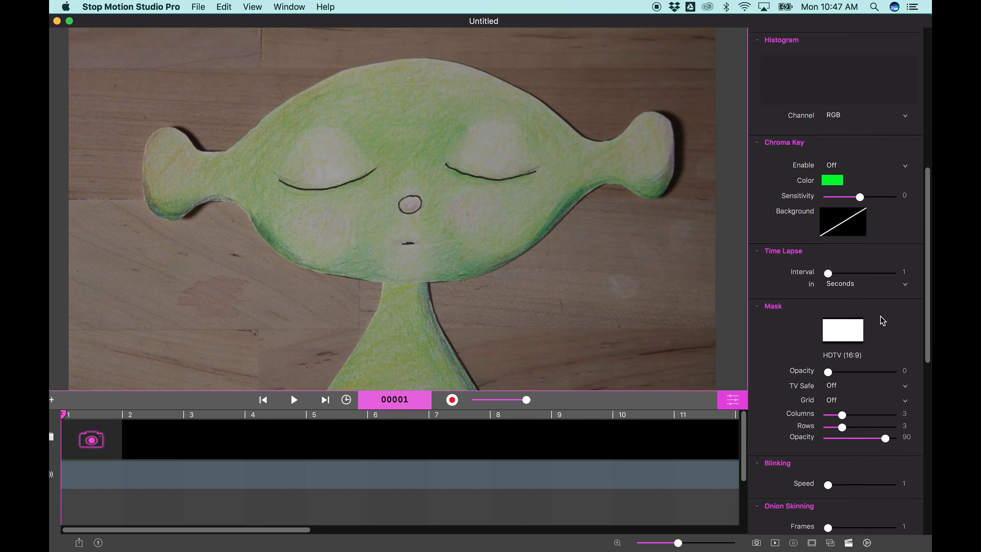
scroll(865, 339, "down", 3)
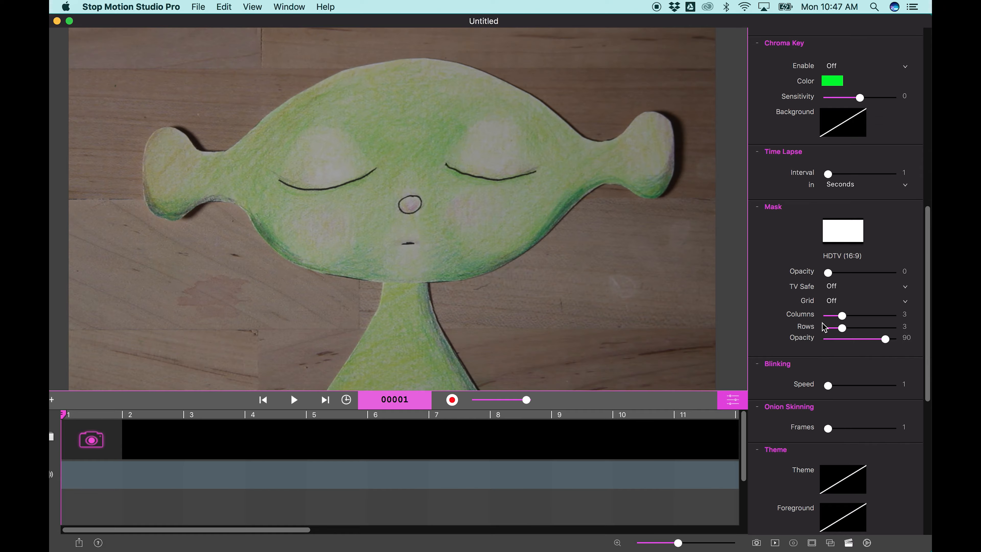
scroll(847, 344, "down", 7)
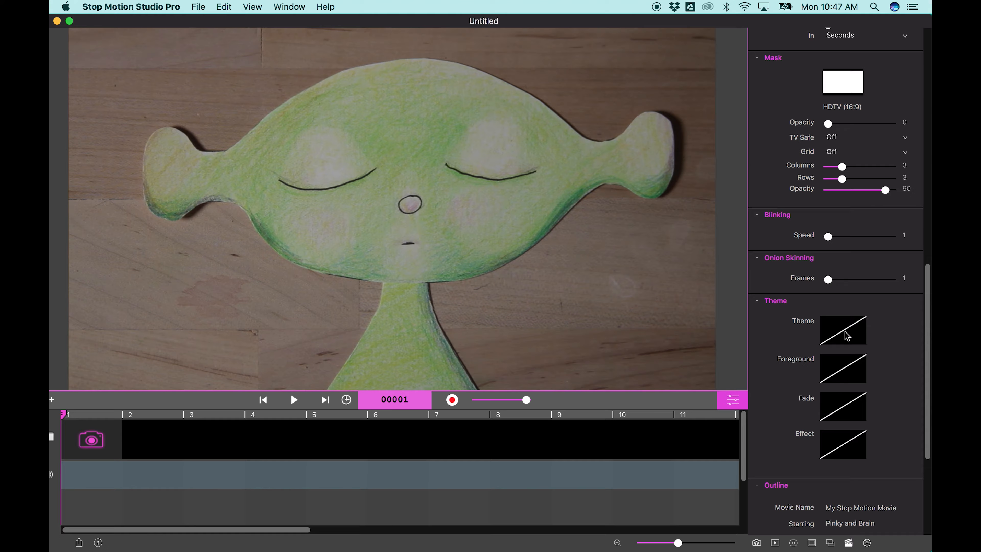
left_click(846, 335)
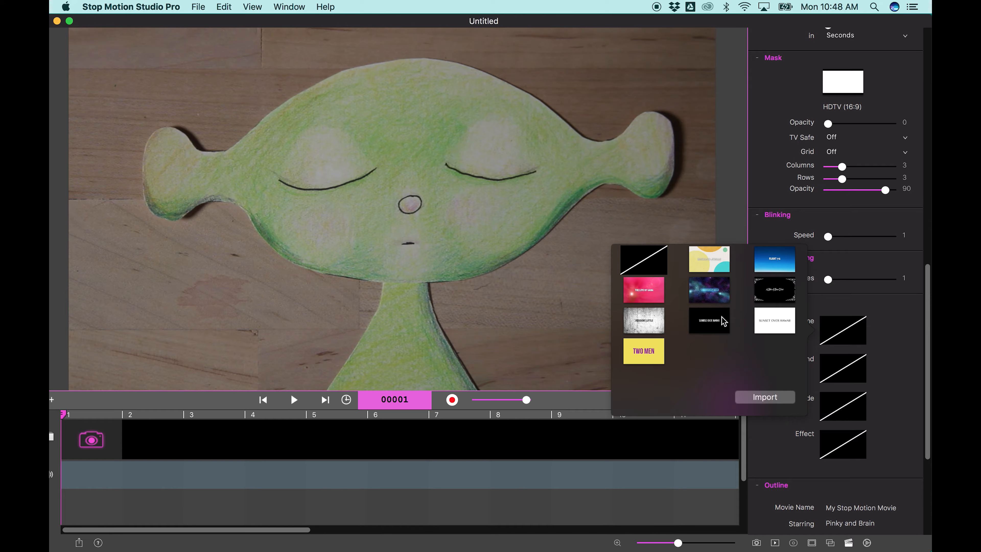
left_click(644, 264)
- Try the binoculars and porthole foreground overlays on the camera image, and reset the foreground to none
left_click(847, 374)
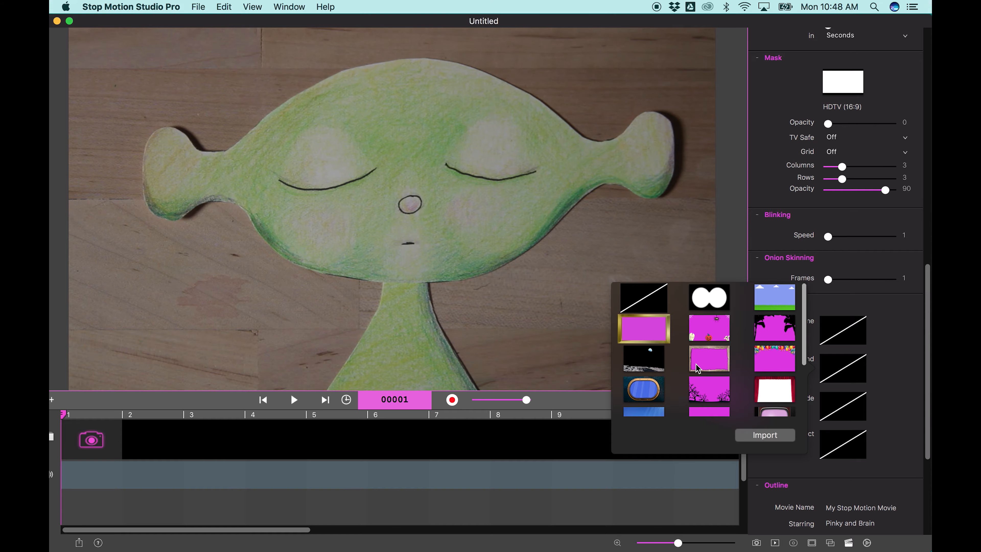
left_click(708, 304)
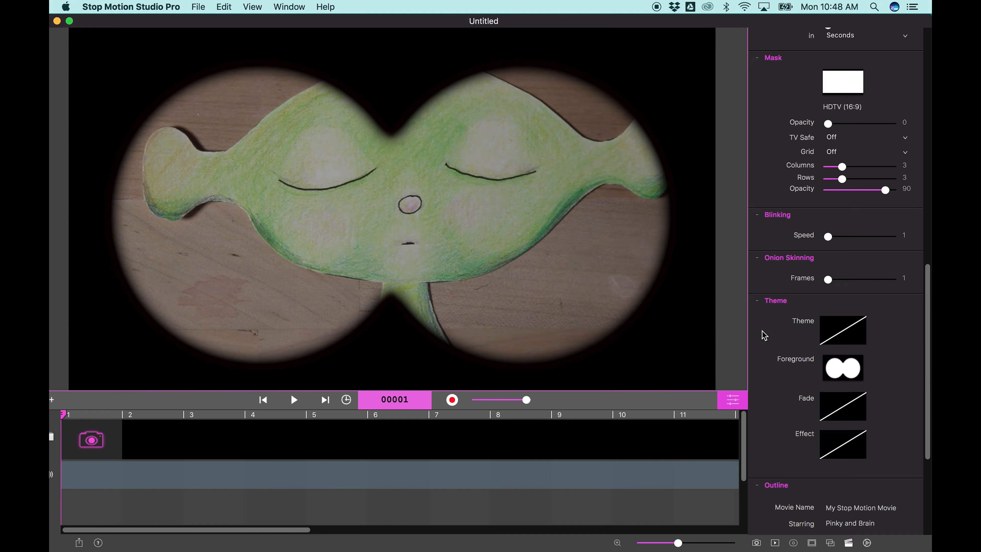
left_click(855, 373)
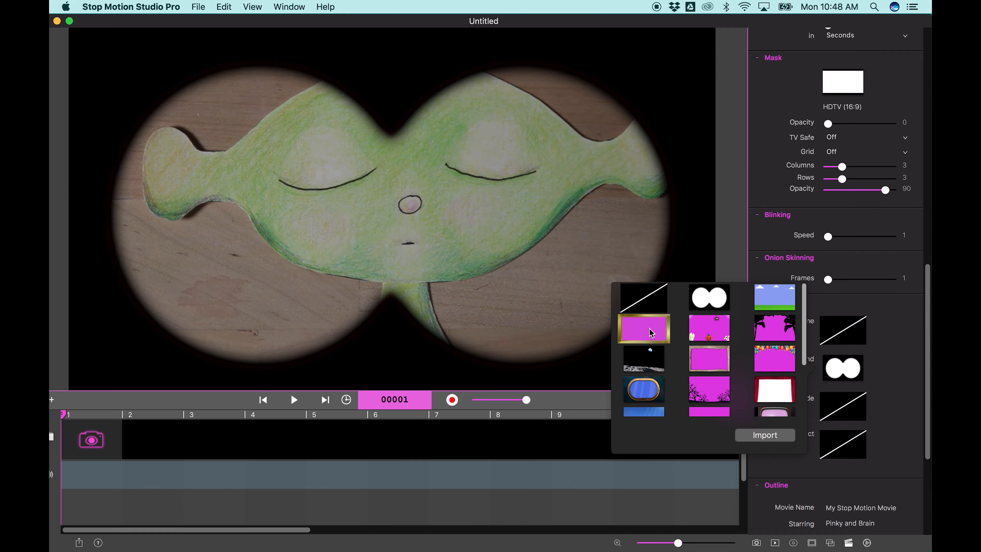
left_click(649, 387)
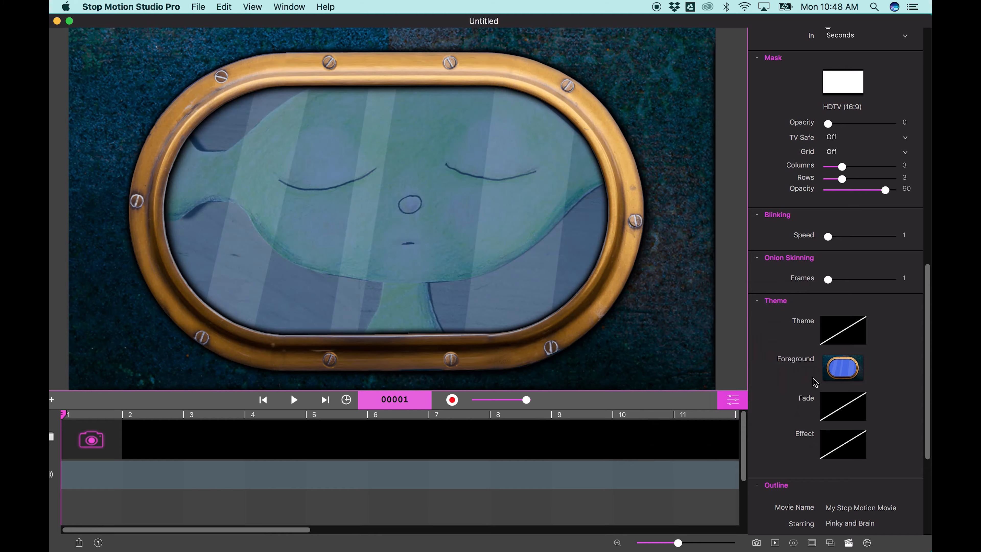
left_click(845, 371)
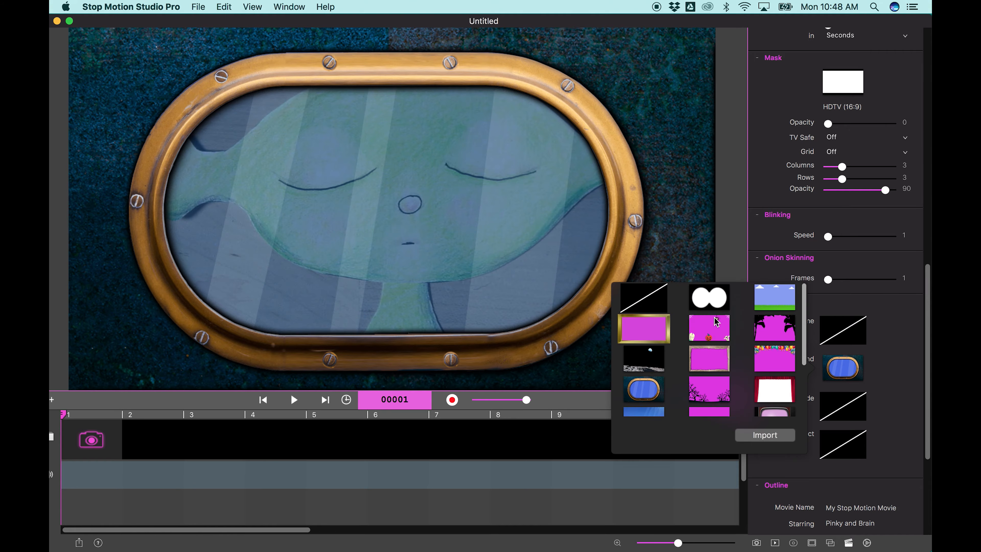
left_click(662, 303)
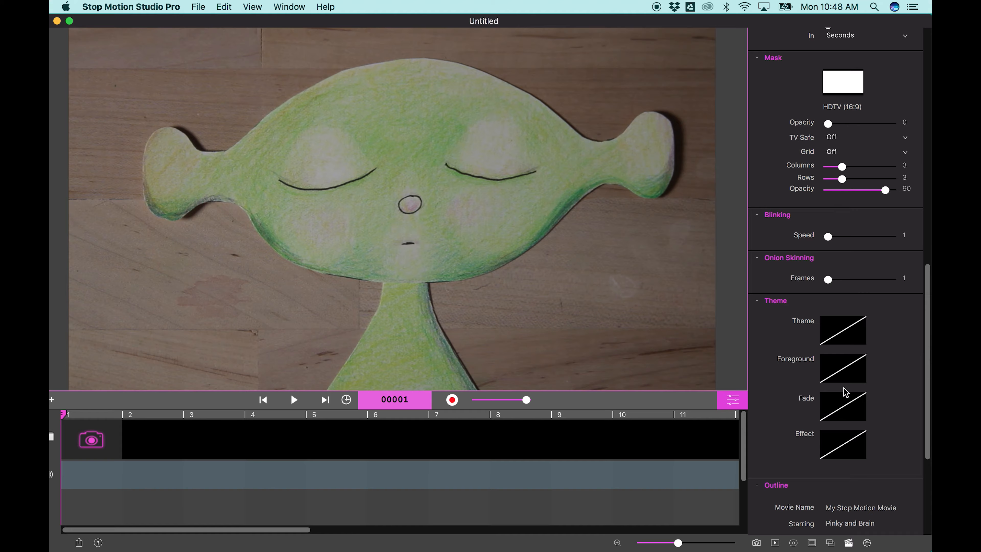
- Set the project's movie speed to 24 frames per second and hide the capture settings
scroll(846, 392, "down", 5)
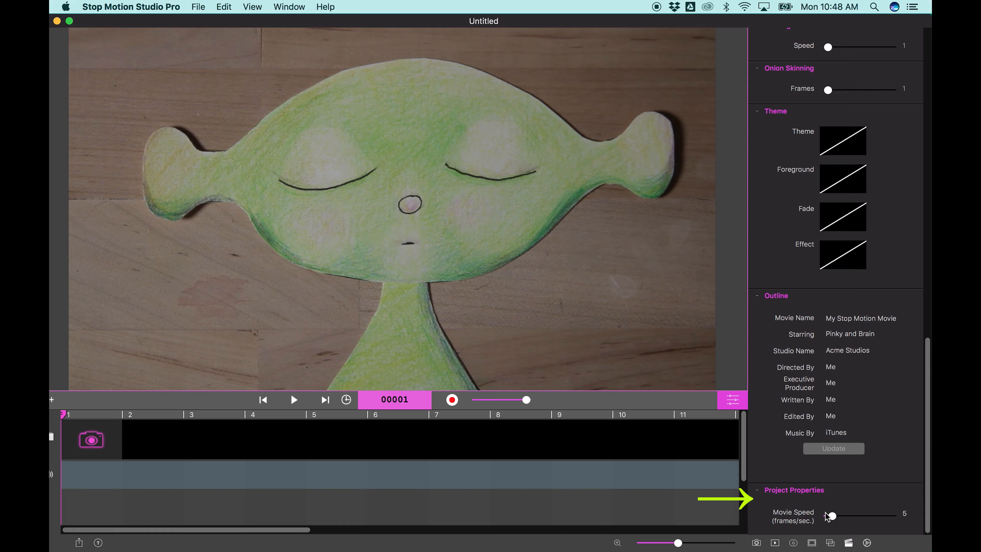
left_click_drag(832, 519, 855, 522)
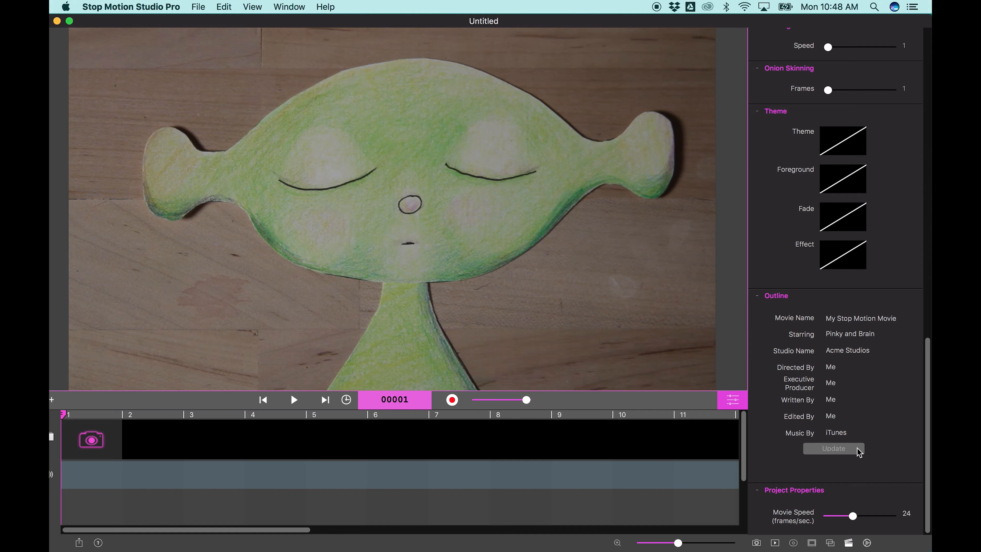
scroll(858, 450, "up", 10)
scroll(858, 451, "up", 10)
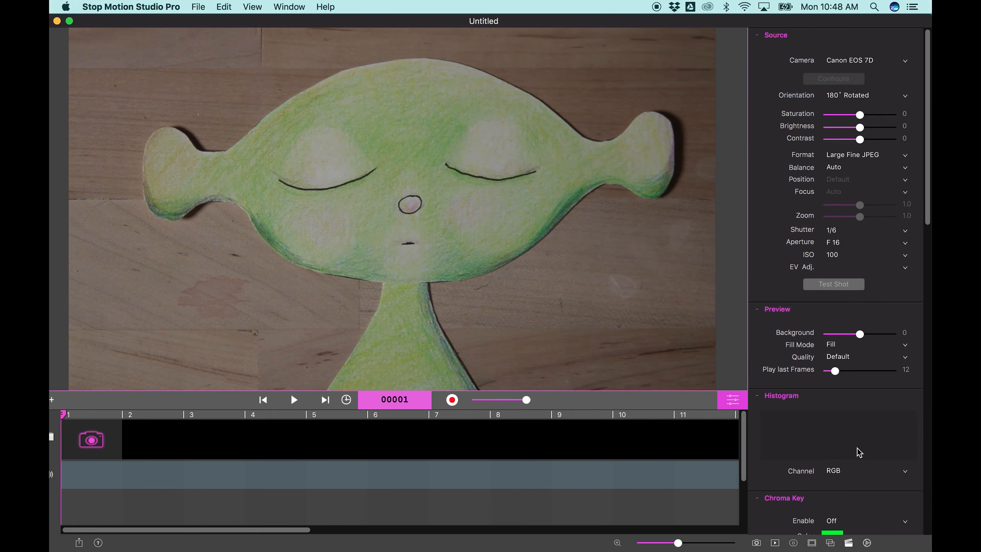
left_click(739, 403)
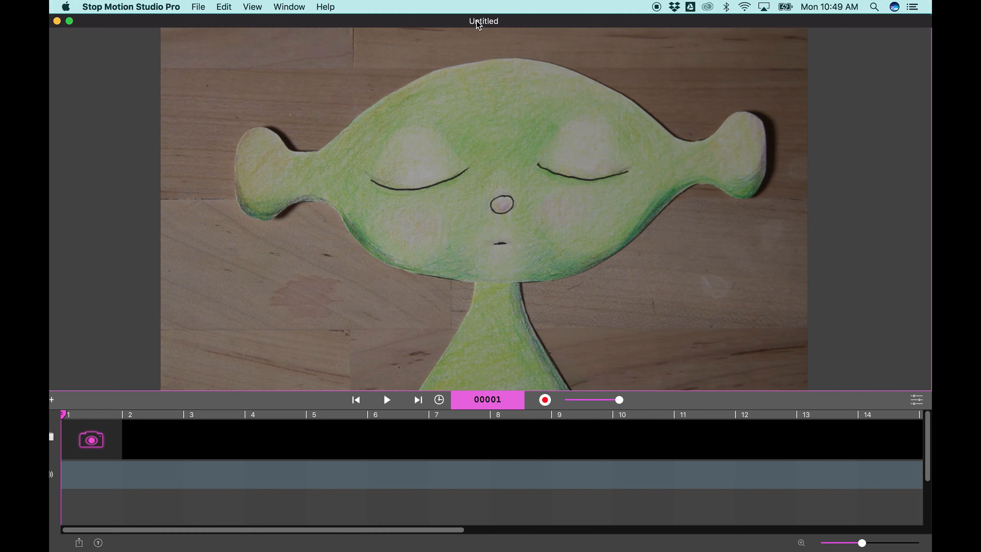
- Minimize the project window, switch to GarageBand and create a new Voice project
left_click(58, 21)
mouse_move(50, 430)
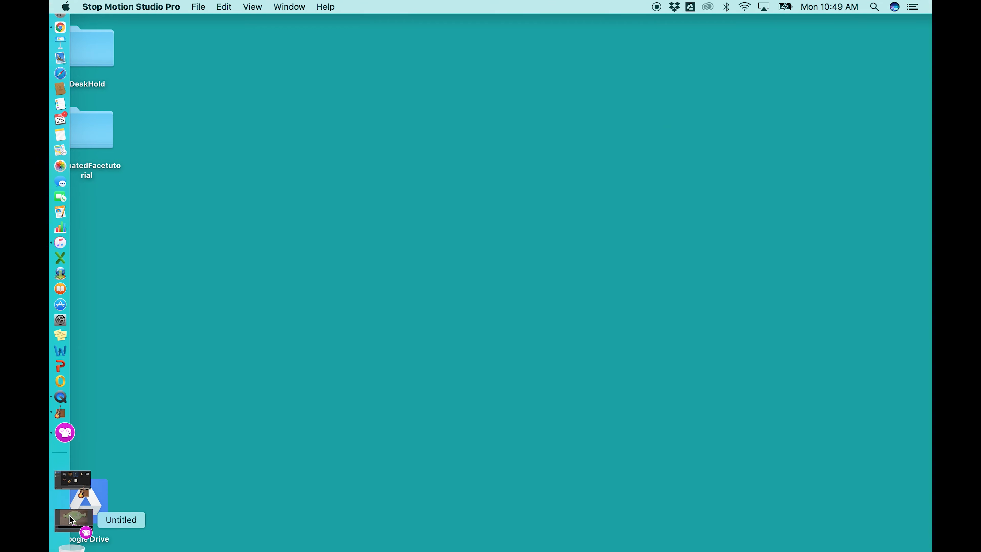
left_click(71, 504)
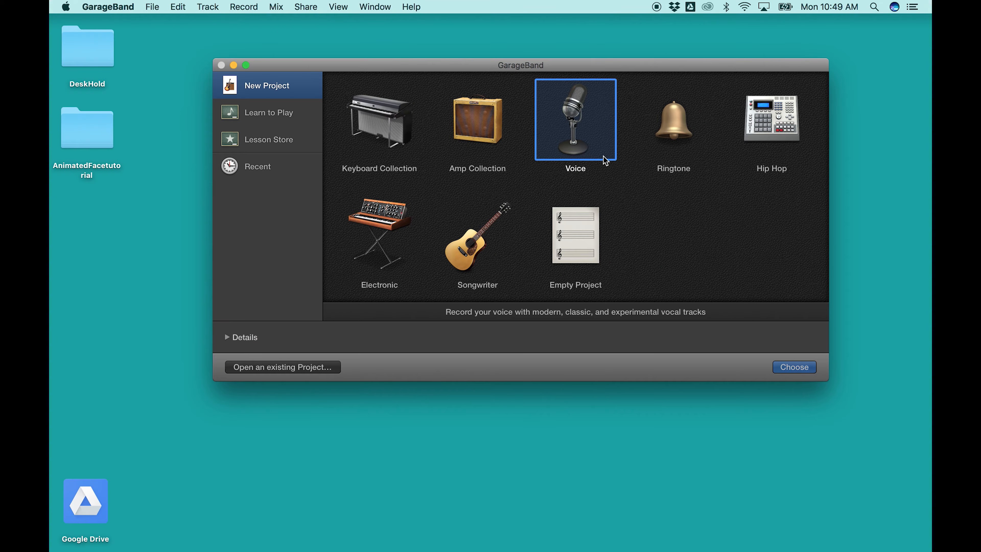
left_click(790, 370)
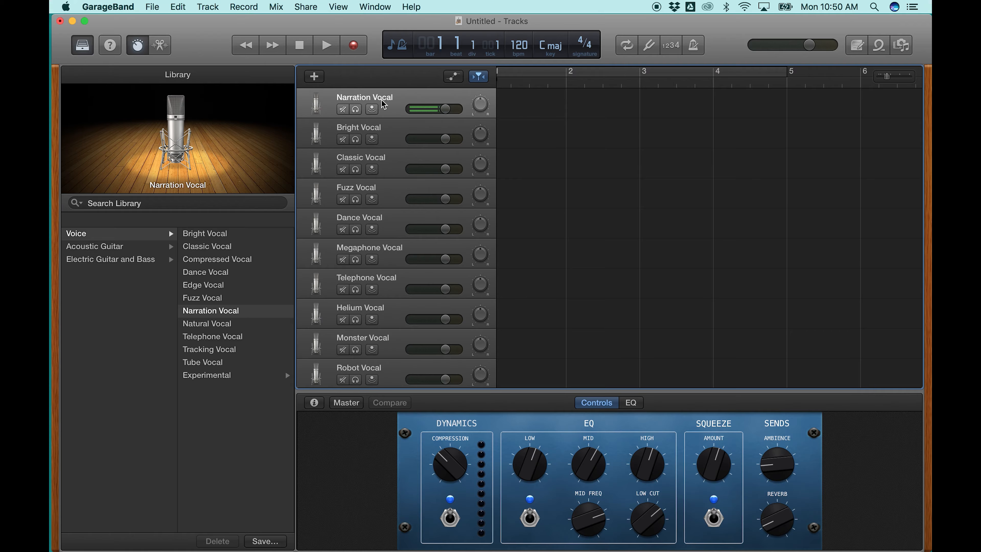
- Record a short voice clip on the Narration Vocal track and play it back
left_click(355, 46)
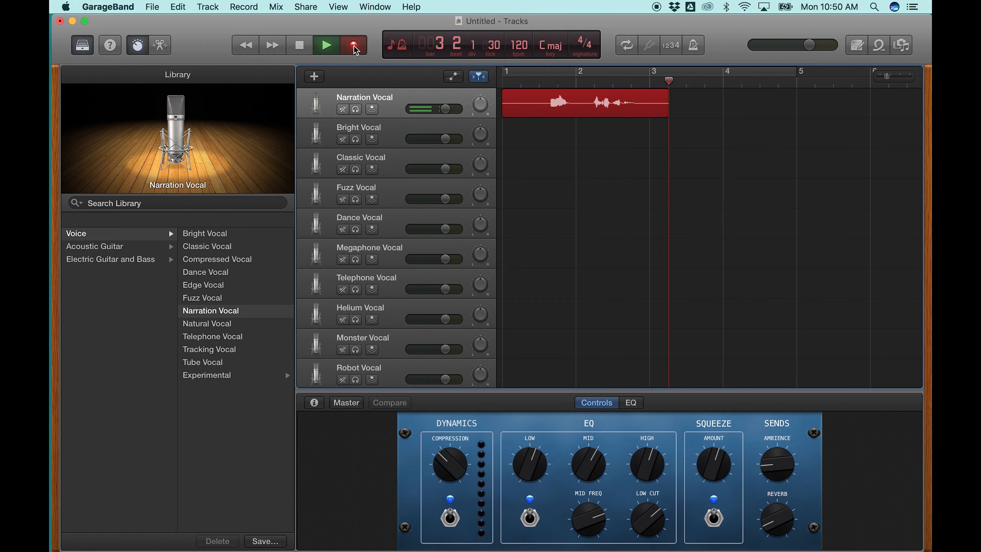
left_click(291, 49)
key("Return")
left_click(330, 50)
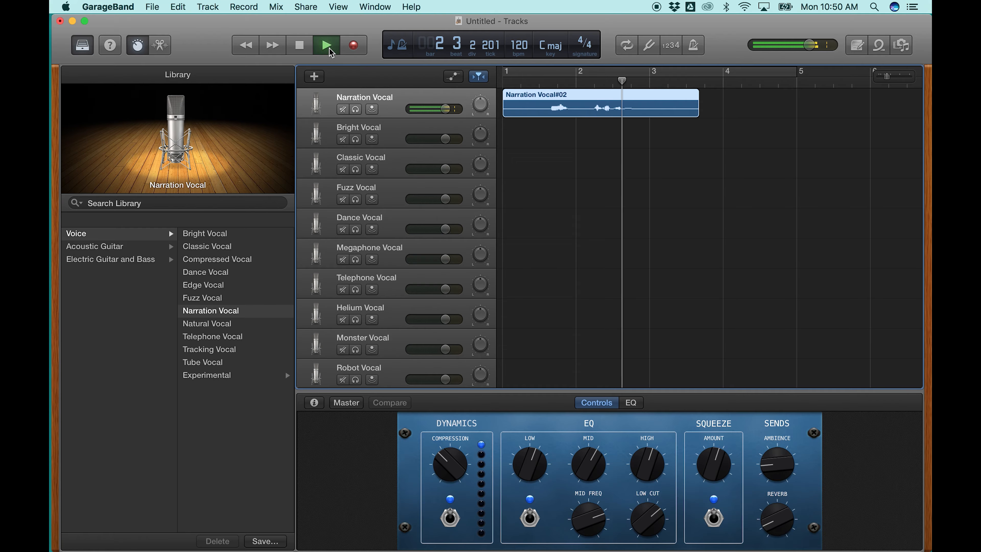
left_click(320, 50)
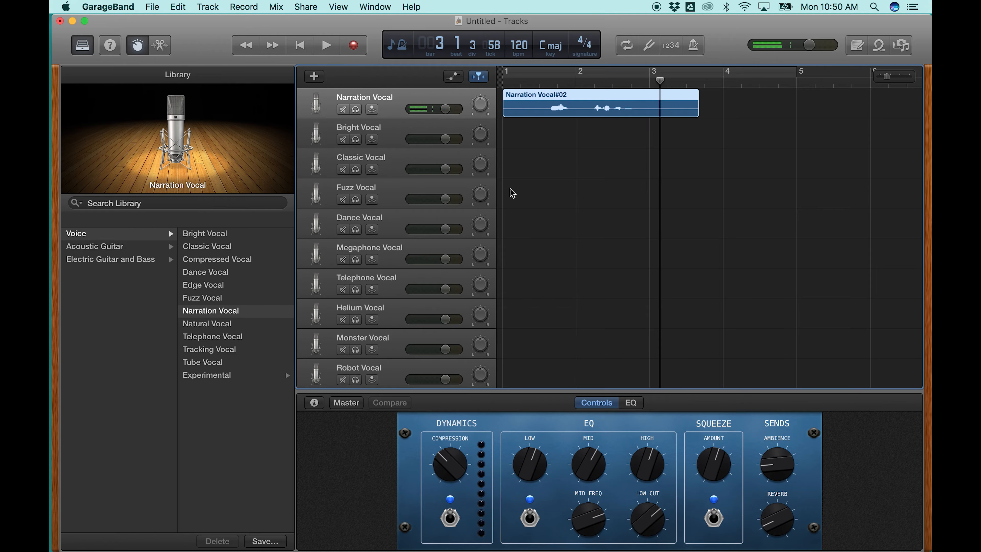
- Export the recording to the Desktop as a high-quality AAC file named alienonevoice
left_click(305, 7)
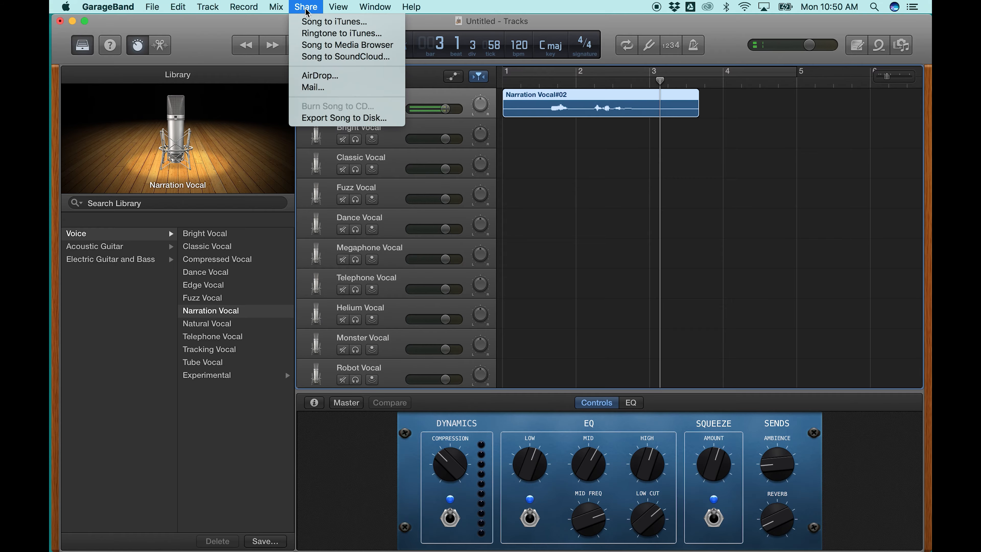
left_click(323, 118)
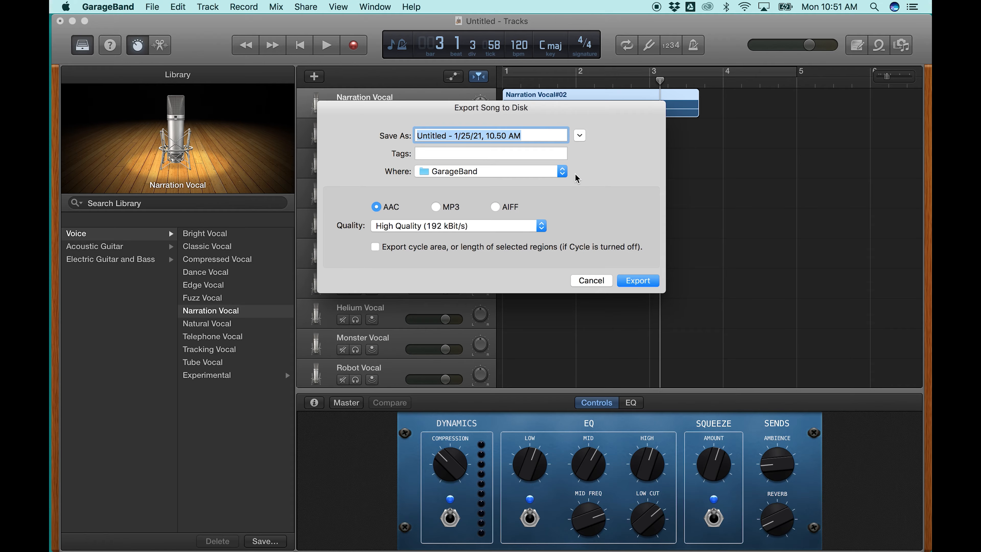
left_click(562, 171)
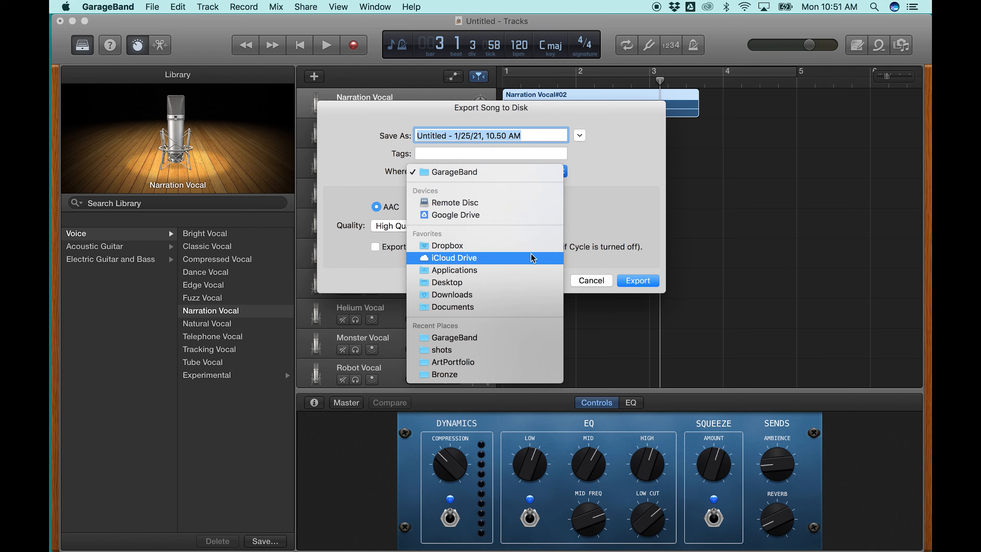
left_click(532, 282)
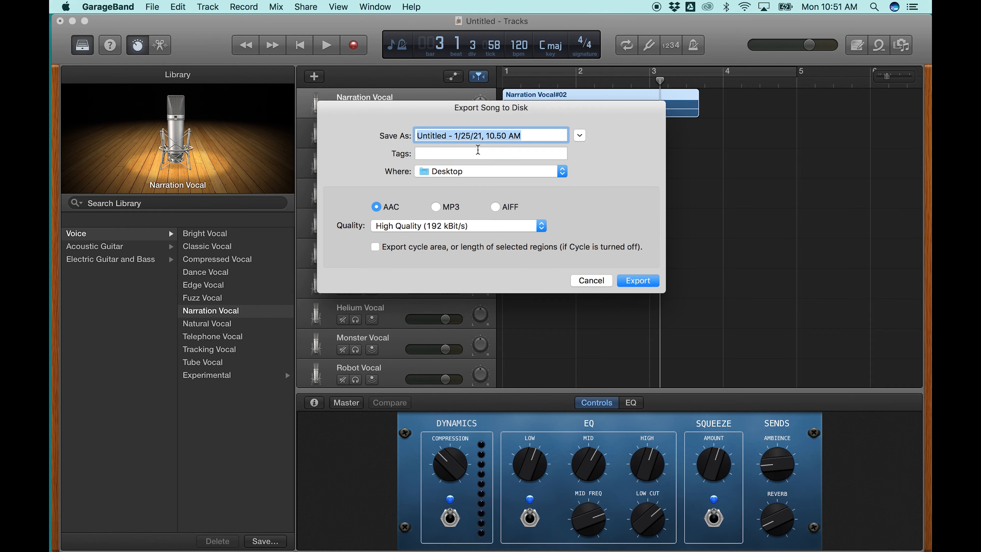
type("alien")
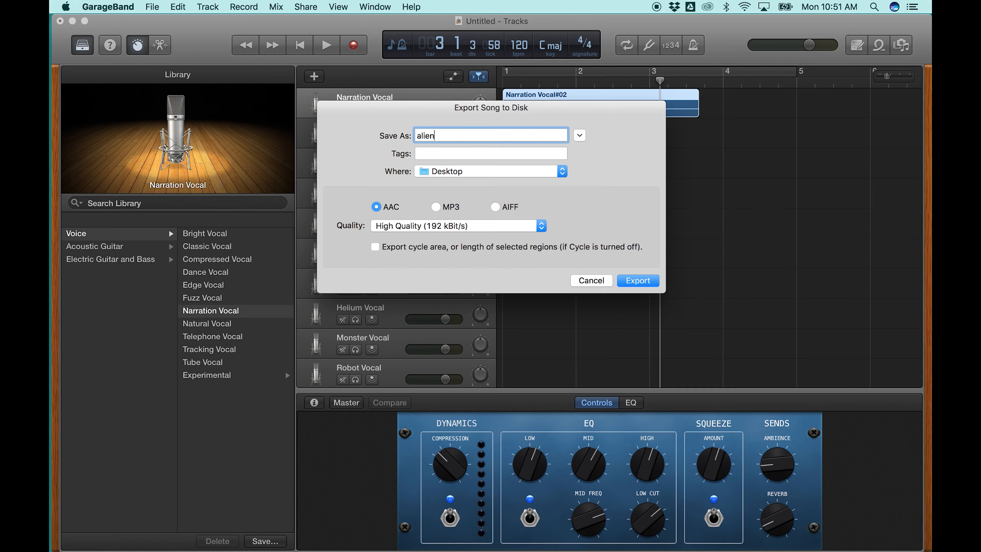
type("onevoice")
left_click(642, 280)
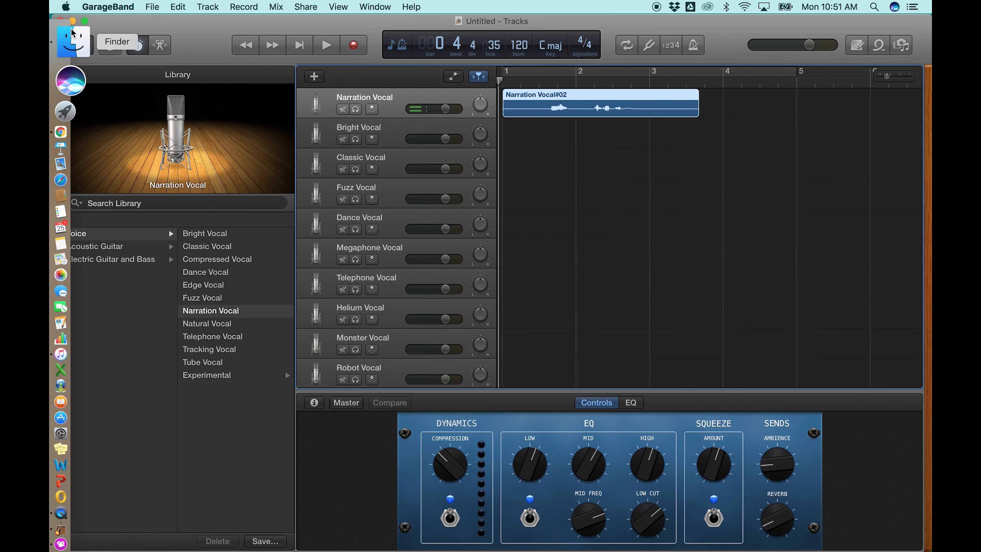
- Switch back to Stop Motion Studio Pro, select the camera placeholder at frame 1 and check its available actions
left_click(72, 21)
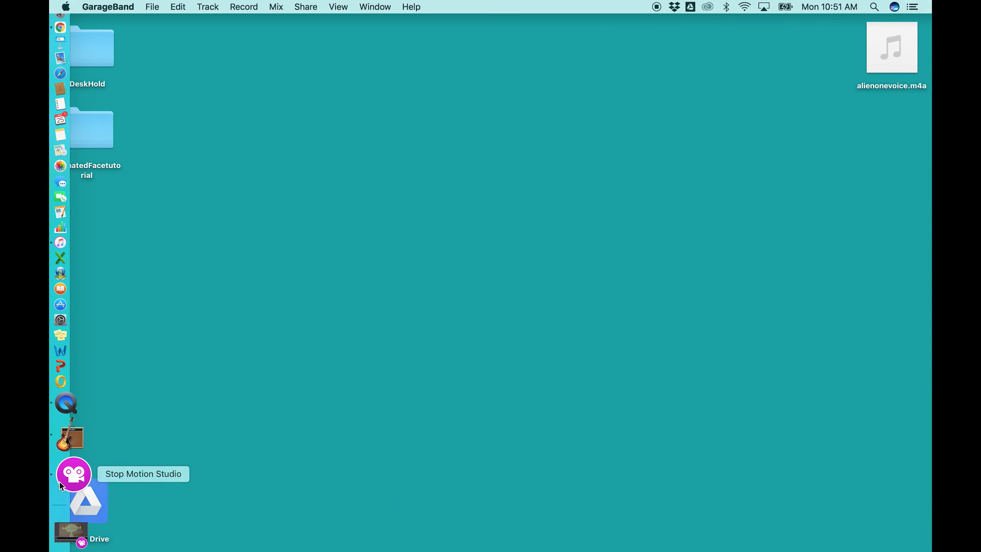
left_click(64, 503)
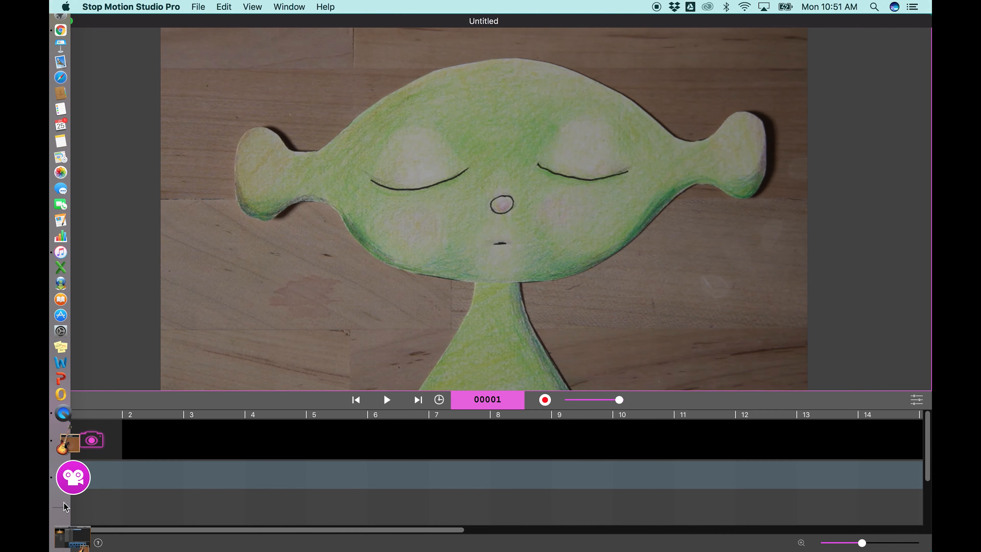
left_click(93, 447)
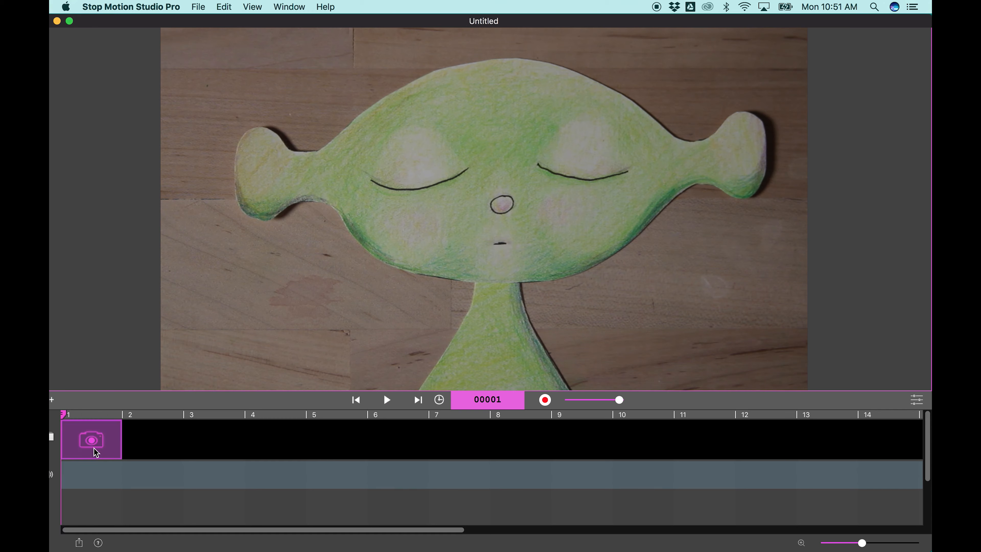
right_click(93, 448)
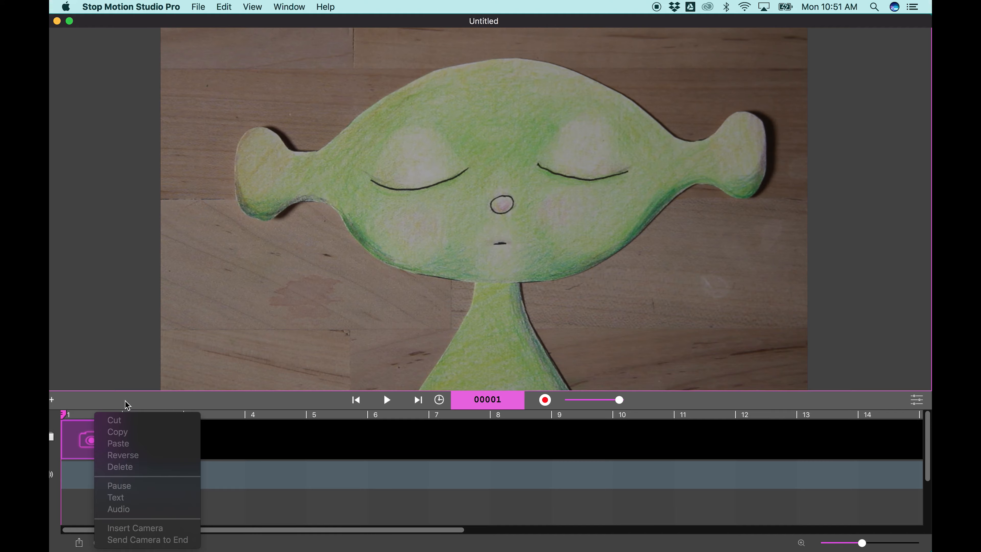
left_click(132, 405)
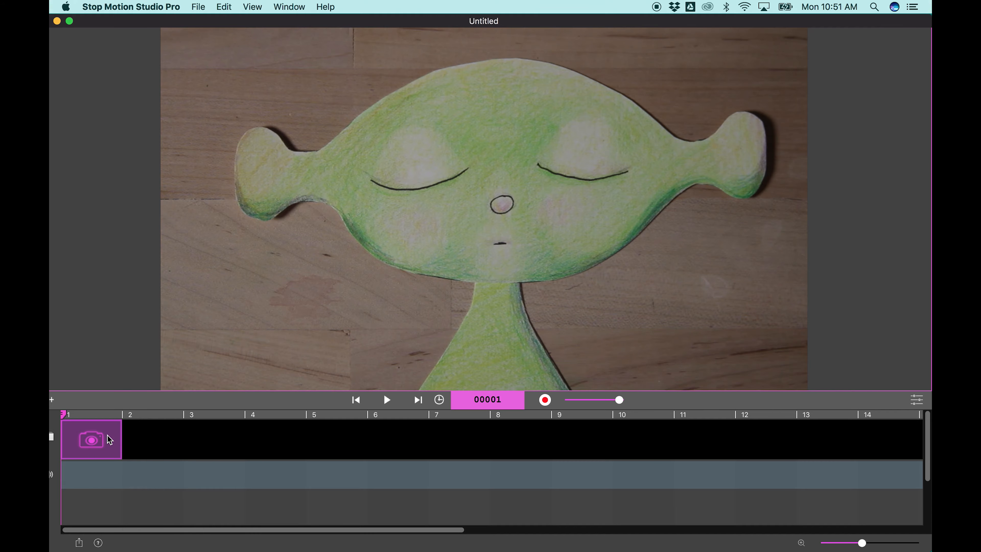
- Capture three frames of the closed-eyed alien and import alienonevoice.m4a from the Desktop as the sound on frame 1
left_click(545, 400)
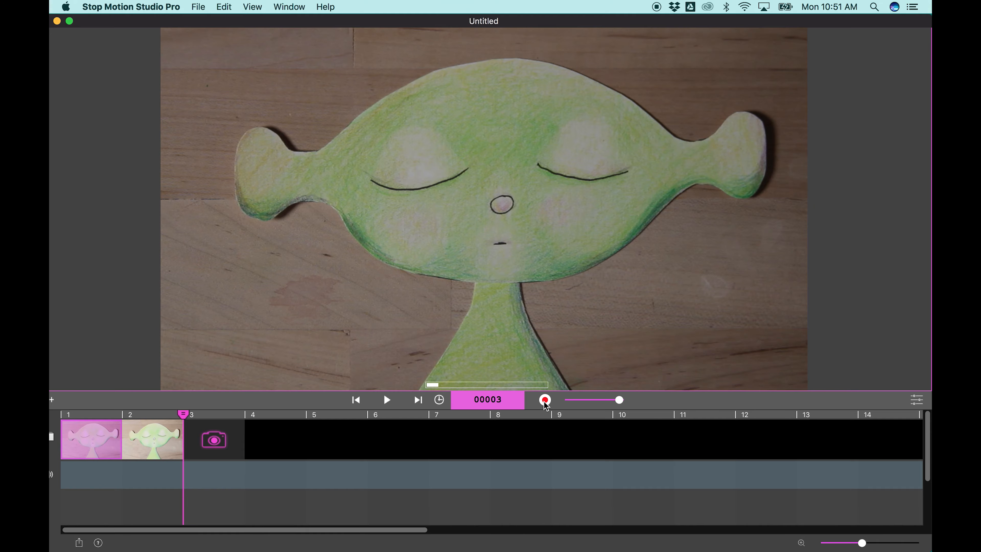
right_click(96, 436)
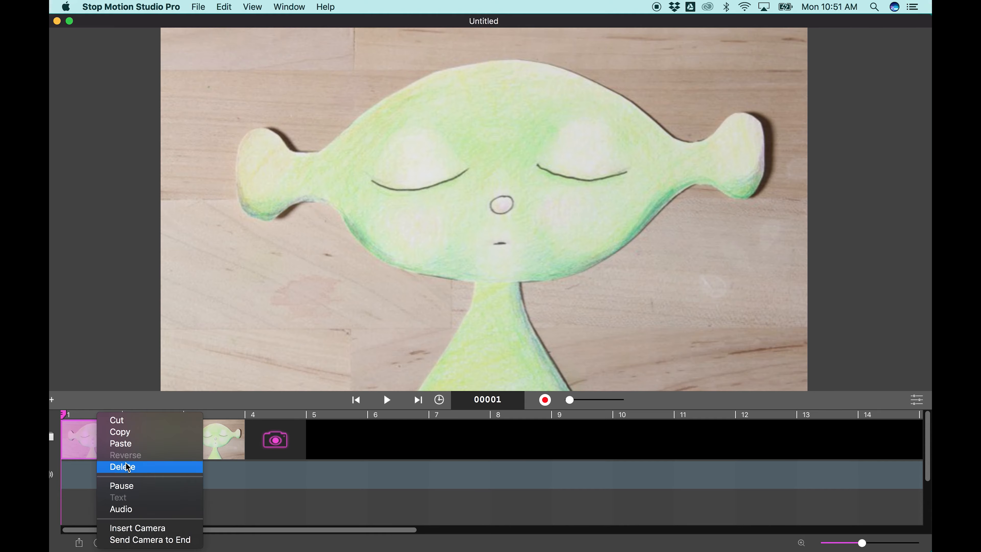
left_click(121, 509)
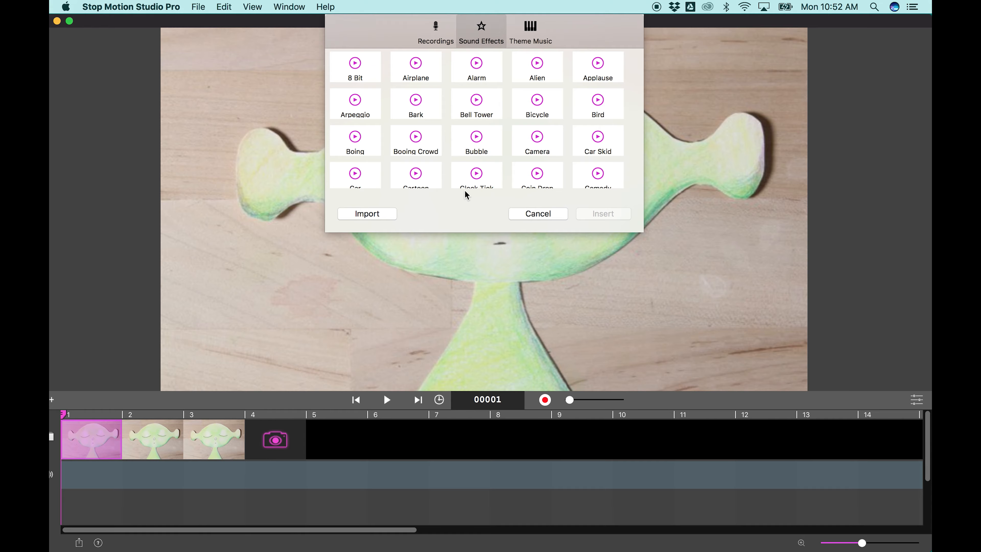
left_click(439, 33)
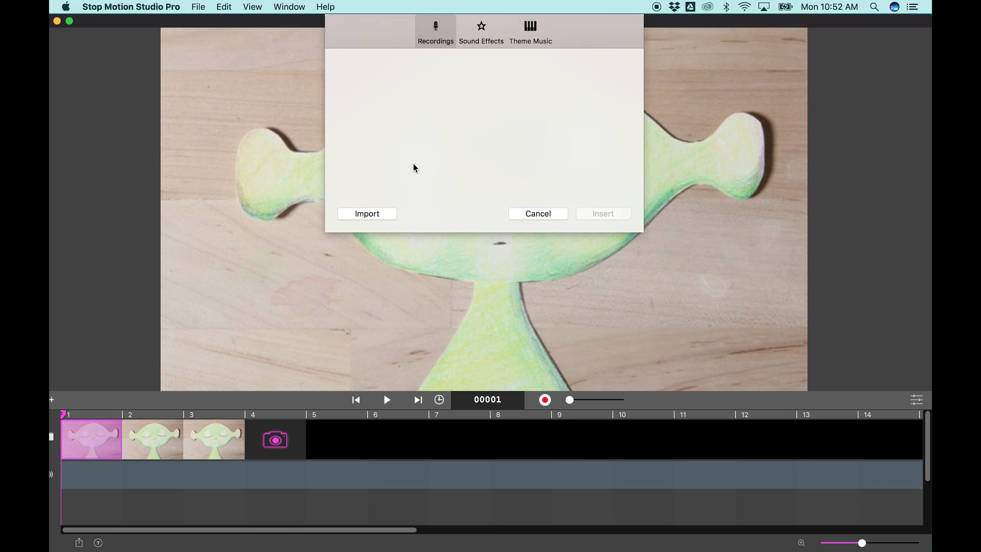
left_click(382, 219)
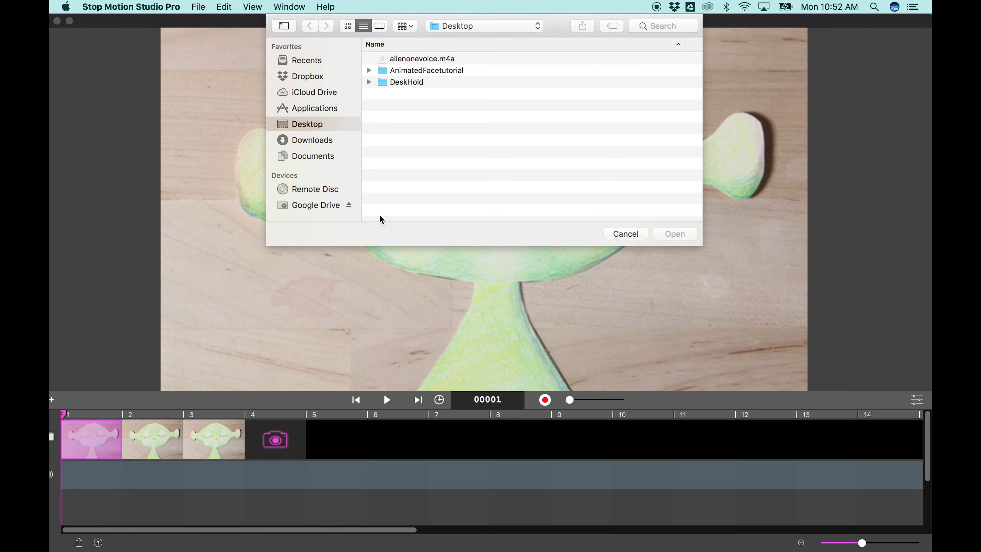
left_click(403, 59)
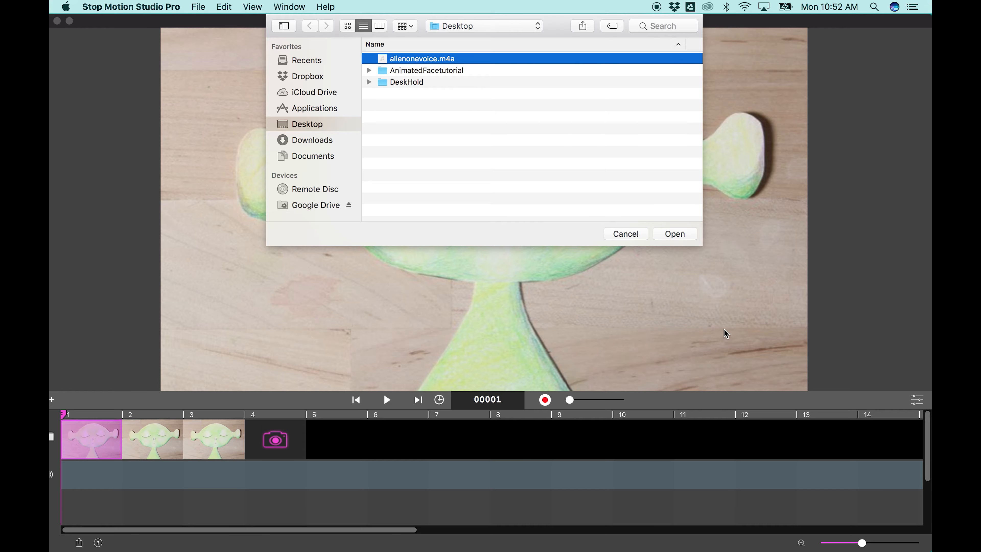
left_click(679, 233)
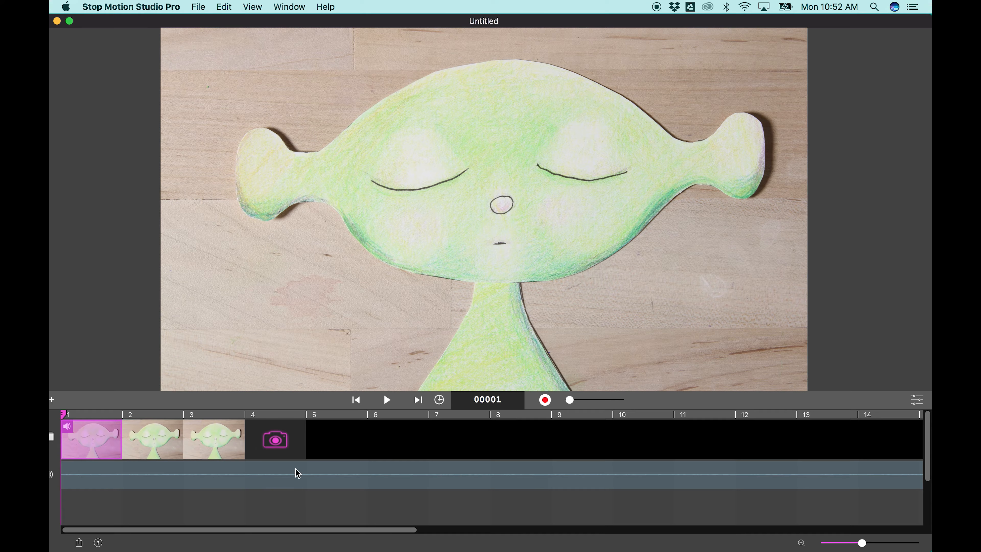
- Check where the voice starts in the soundtrack waveform and copy frames 1 to 3
left_click_drag(406, 533, 882, 536)
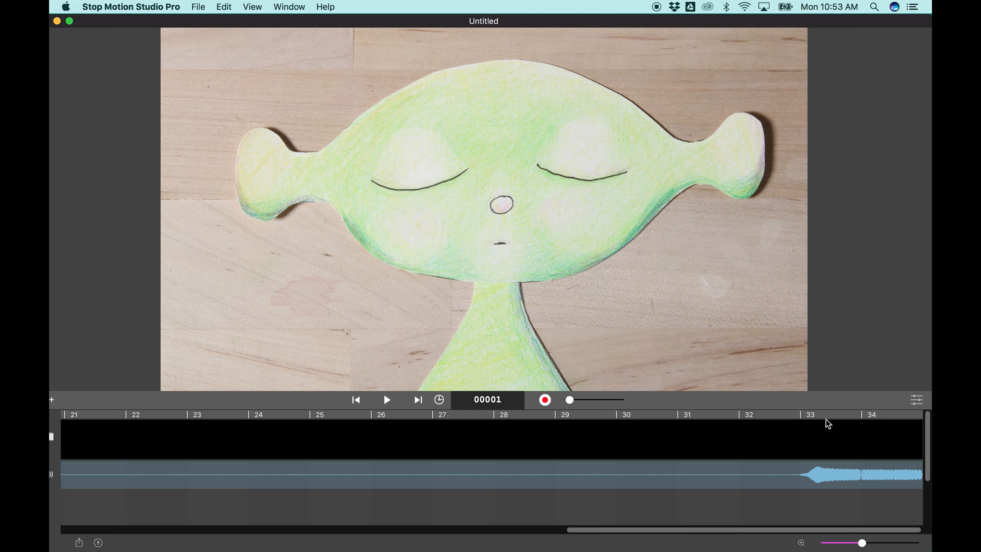
left_click_drag(819, 535, 318, 532)
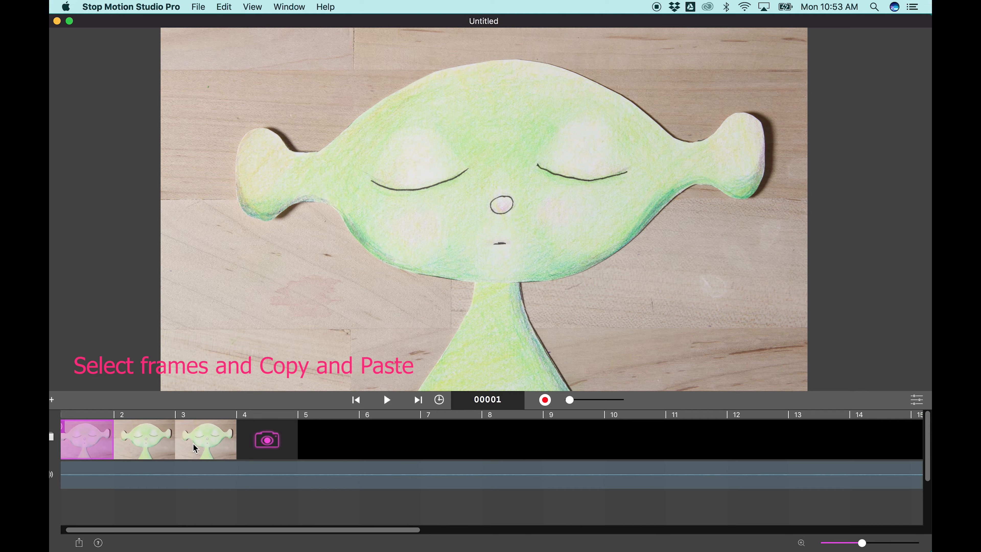
left_click(132, 444)
left_click(98, 439)
left_click(206, 443, "shift")
right_click(208, 441)
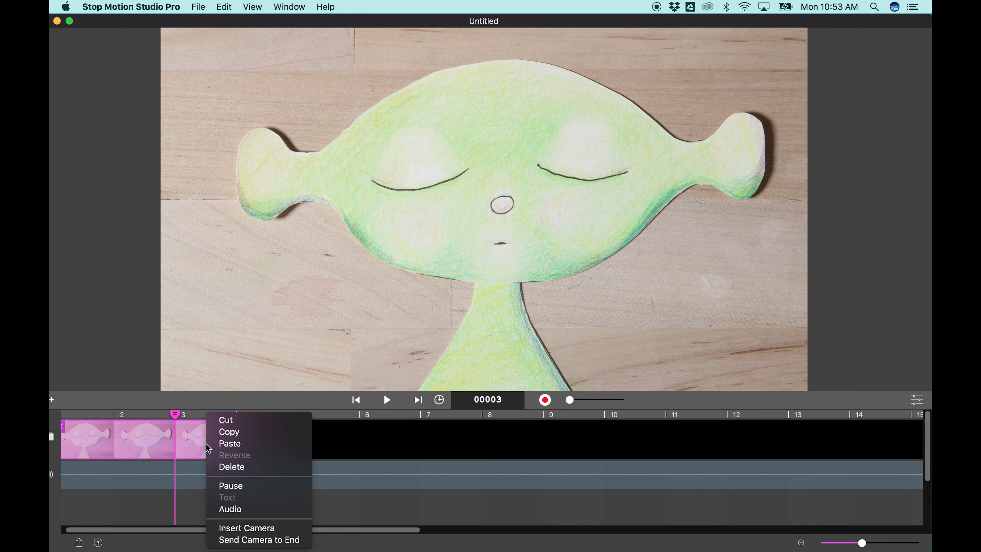
left_click(232, 433)
- Paste the copied frames repeatedly to extend the closed-eyed sequence through frame 12
right_click(225, 437)
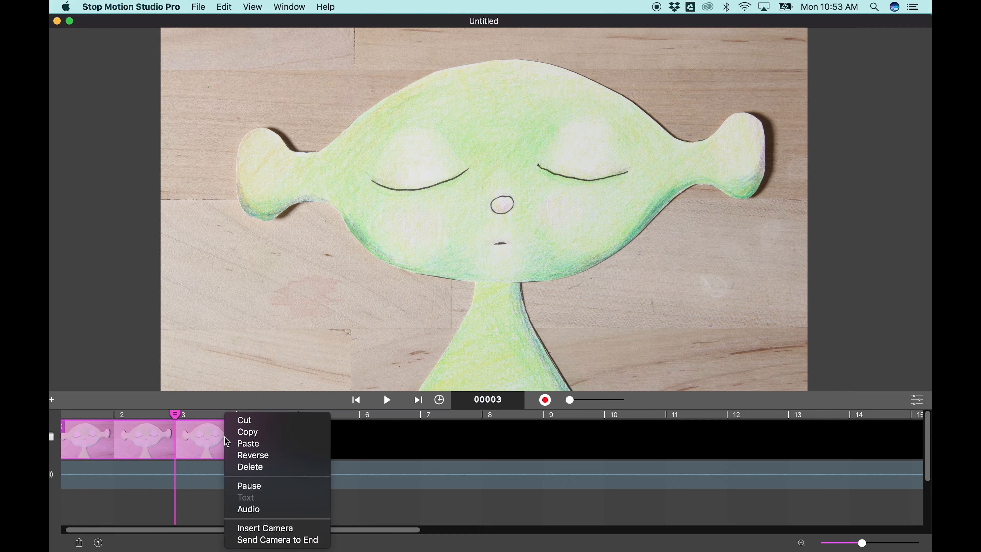
left_click(243, 443)
right_click(319, 448)
left_click(339, 444)
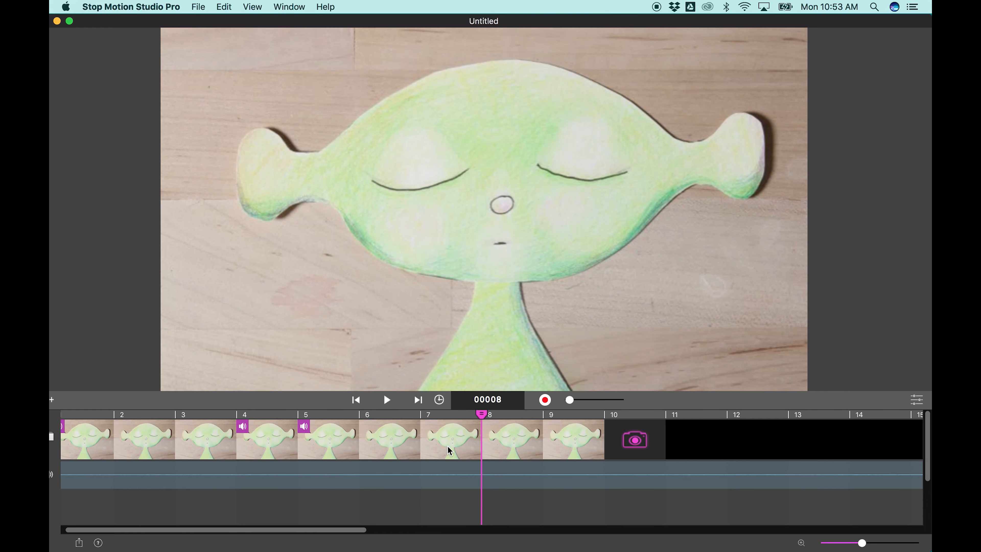
left_click(573, 448)
key("super+v")
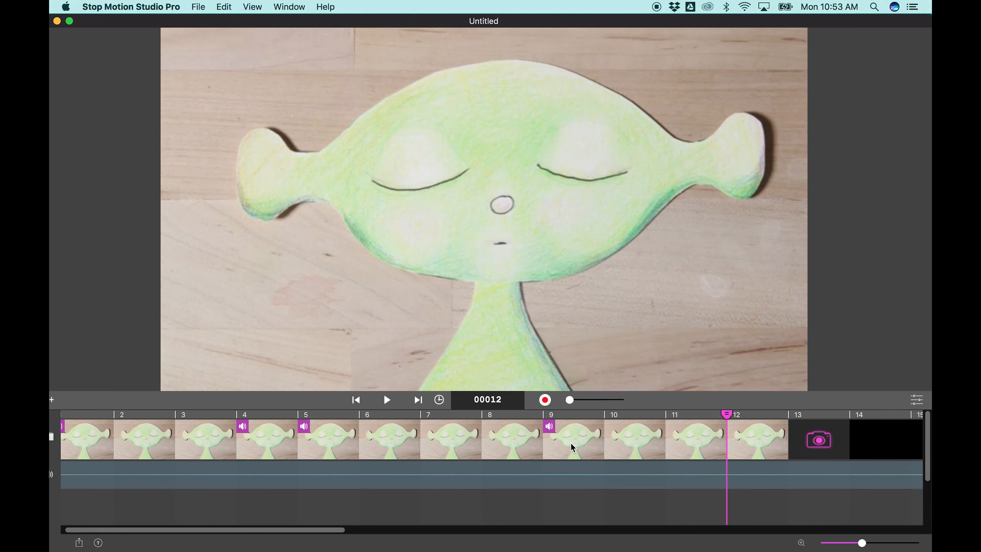
- Blend the live camera view about halfway over the last frame, then capture open-eyed frames 13 to 16 and closed-eyed frame 17
scroll(589, 467, "right", 5)
scroll(593, 469, "right", 2)
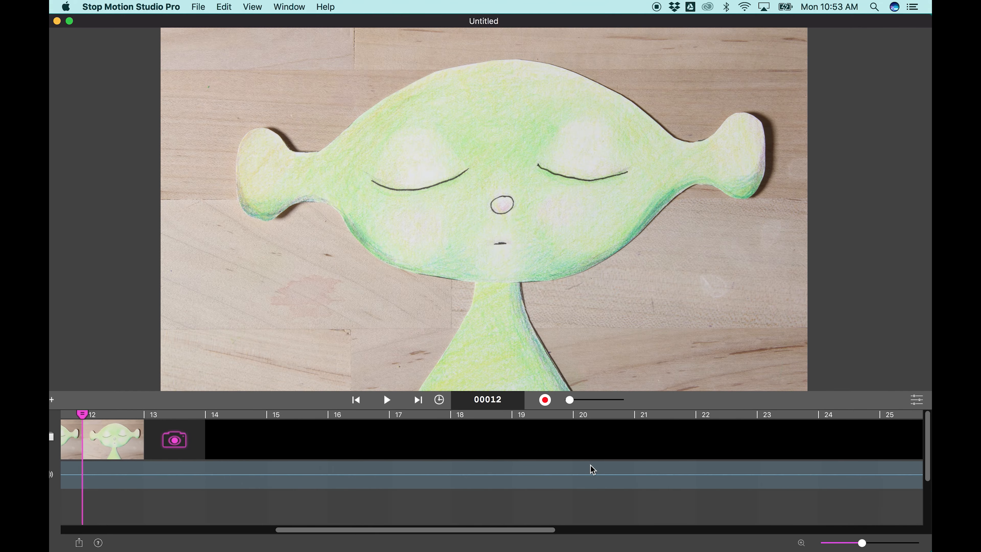
scroll(593, 469, "left", 1)
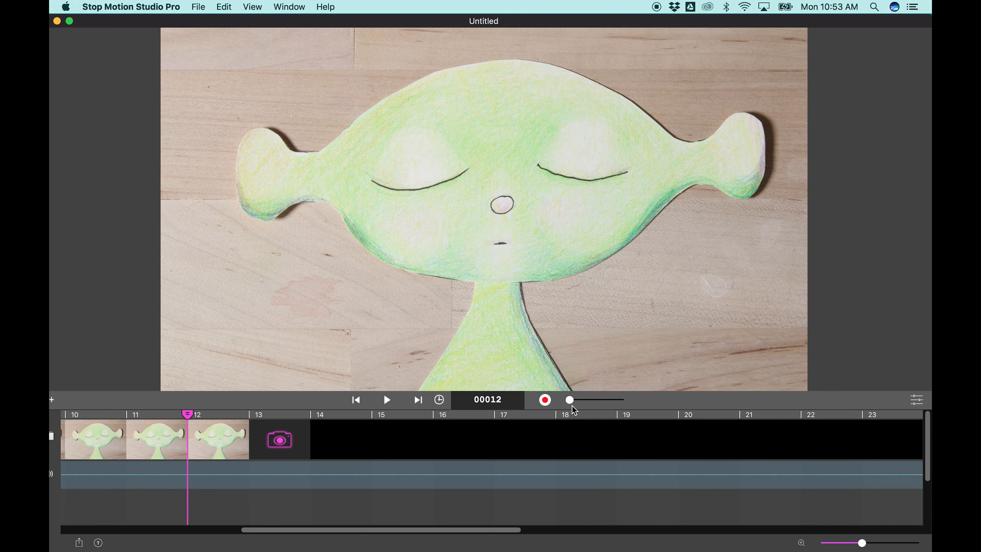
left_click_drag(570, 404, 594, 403)
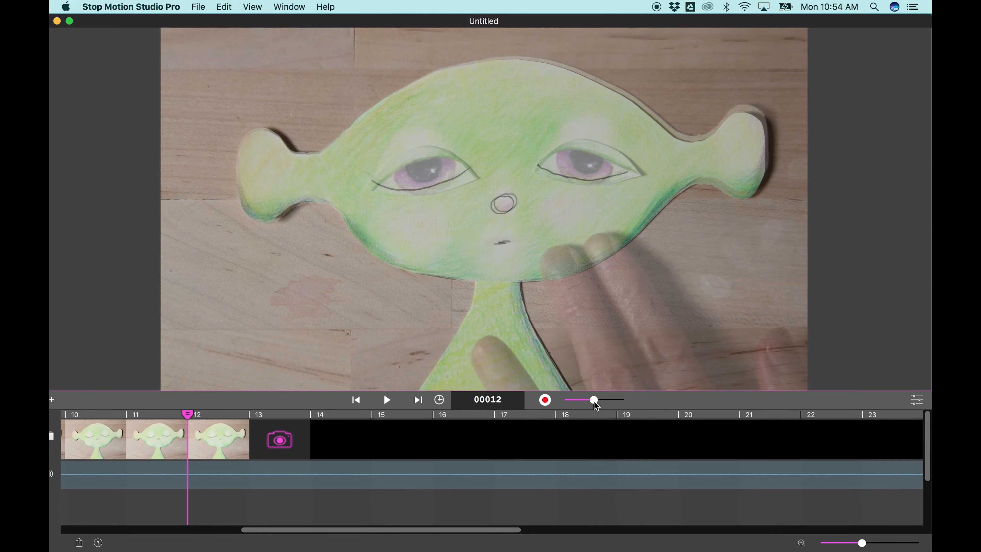
left_click(546, 400)
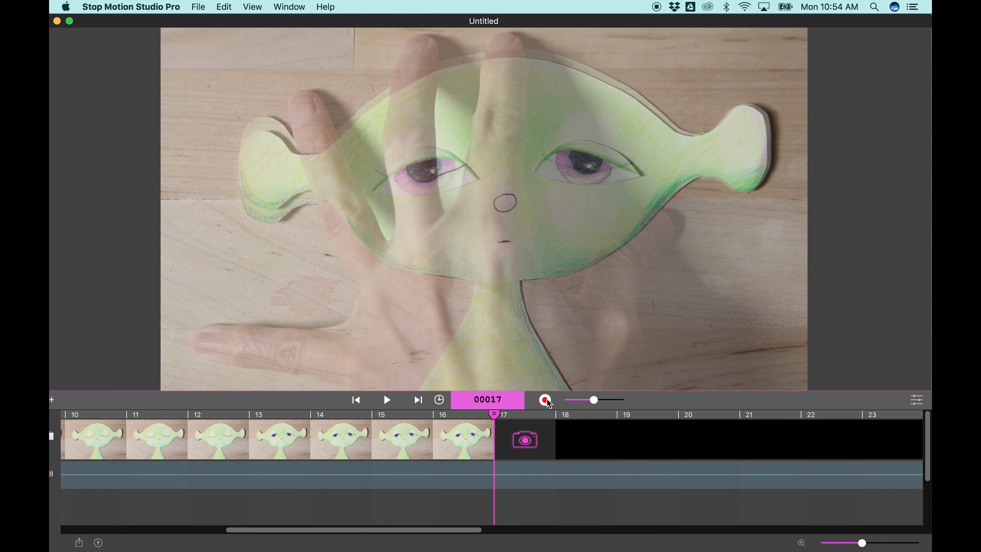
left_click(546, 401)
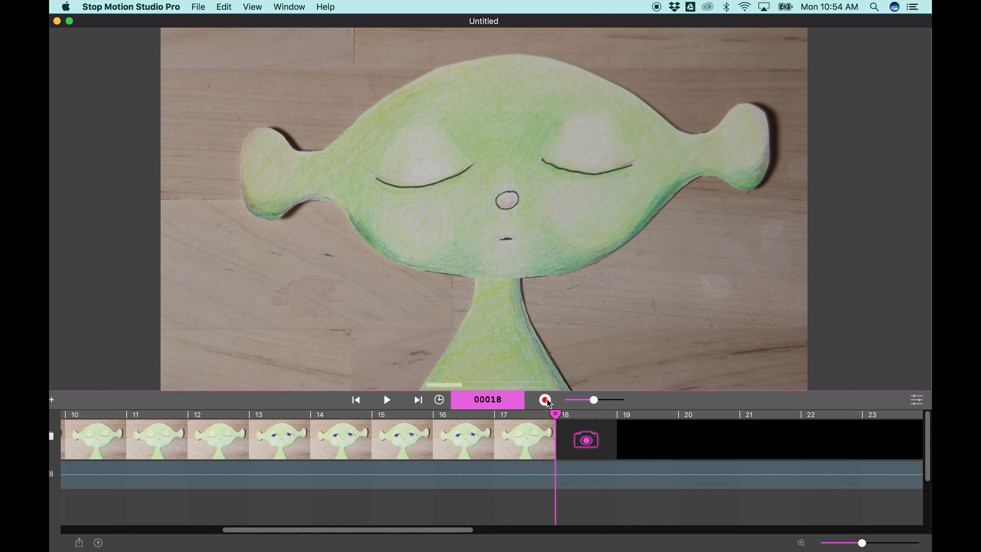
- Copy the closed-eyed frame 17 and paste it repeatedly after itself to extend the sequence past frame 22
left_click(532, 449)
left_click(568, 449, "shift")
right_click(567, 449)
left_click(591, 432)
right_click(586, 440)
left_click(604, 444)
right_click(604, 443)
left_click(635, 444)
left_click(687, 443)
right_click(538, 450)
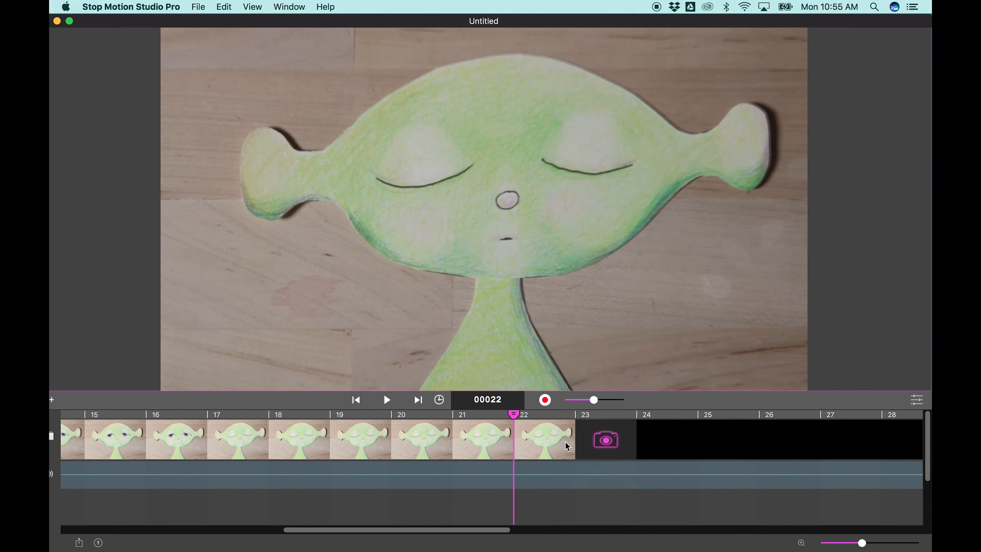
left_click(556, 443)
- Copy a closed-eyed frame again and paste duplicates until the sequence reaches frame 27
right_click(315, 444)
left_click(353, 435)
right_click(304, 443)
left_click(335, 443)
right_click(374, 441)
left_click(404, 442)
right_click(444, 441)
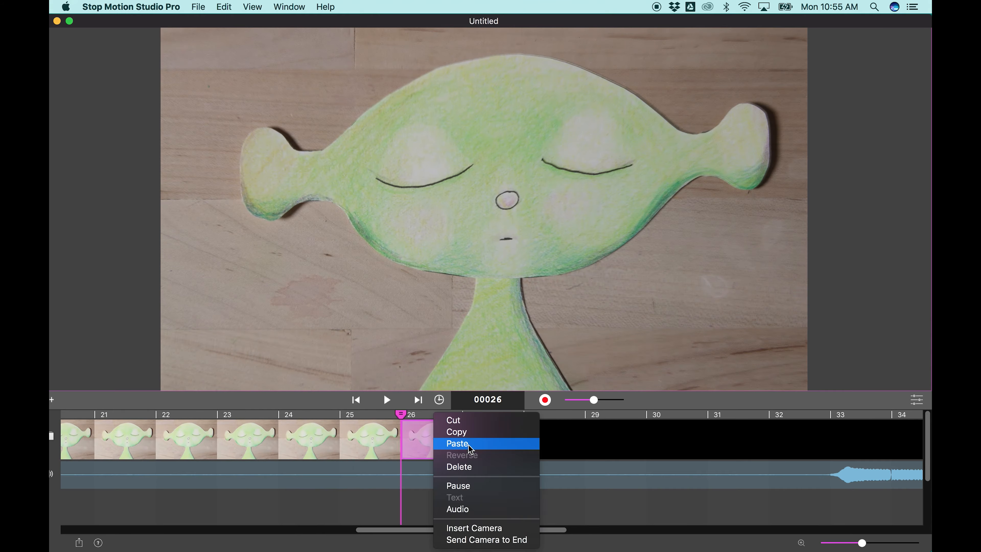
left_click(458, 443)
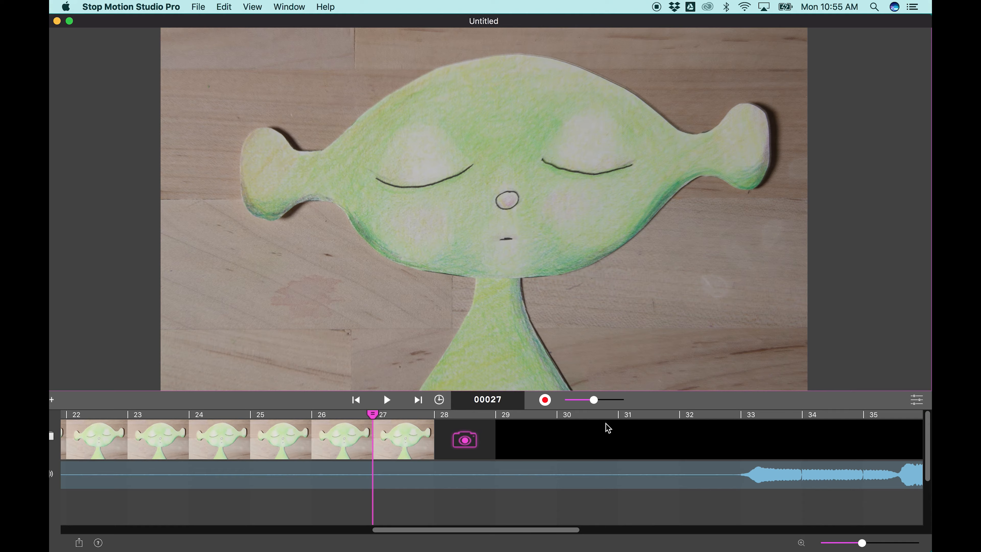
- Paste closed-mouth duplicates through frame 30 and capture open-mouth frames 31 to 33 to match the start of the voice
left_click(455, 431)
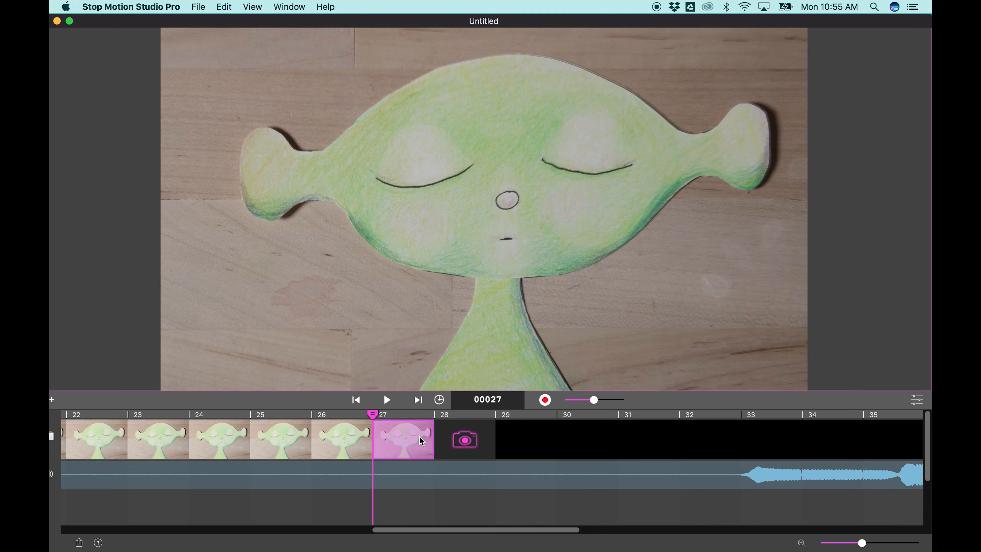
left_click(454, 440)
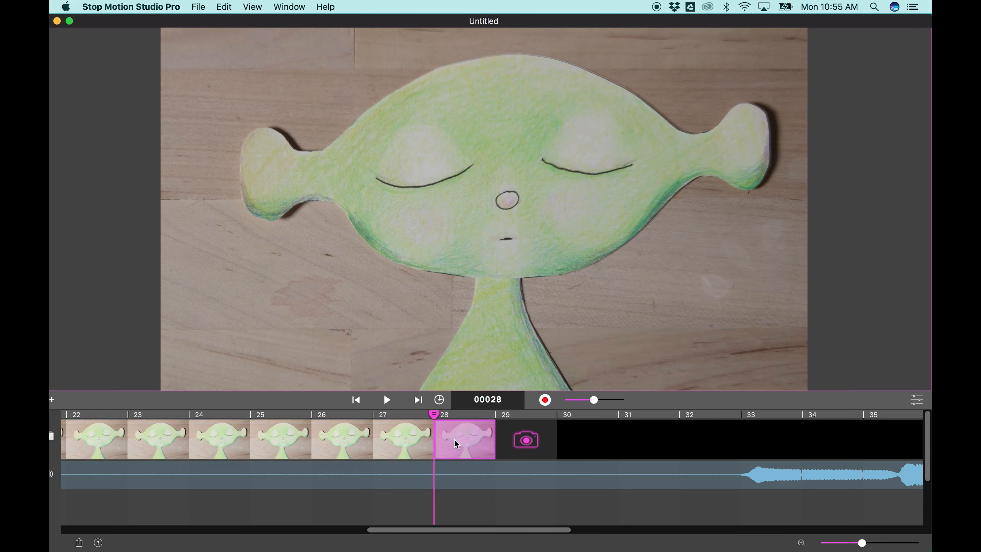
key("super+v")
left_click(544, 435)
key("super+v")
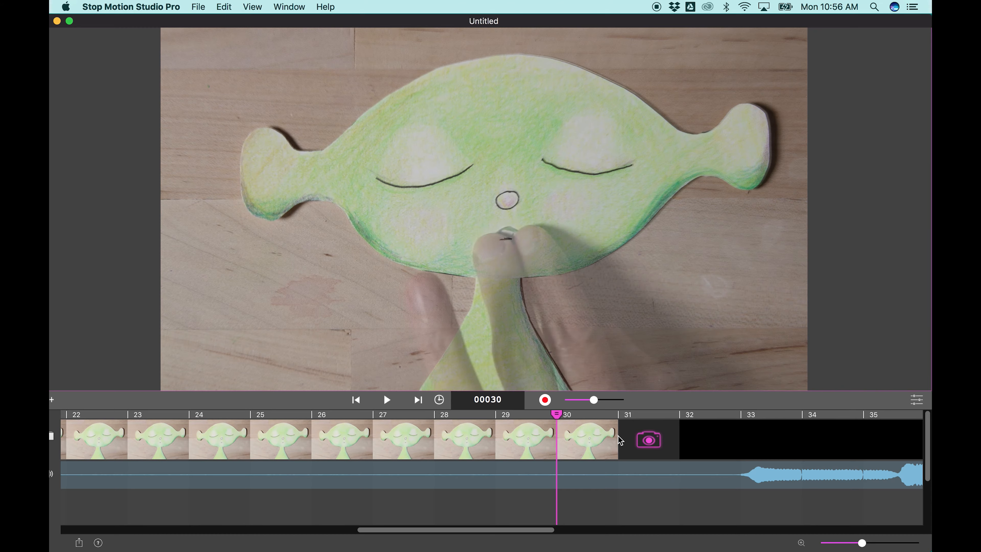
left_click(544, 400)
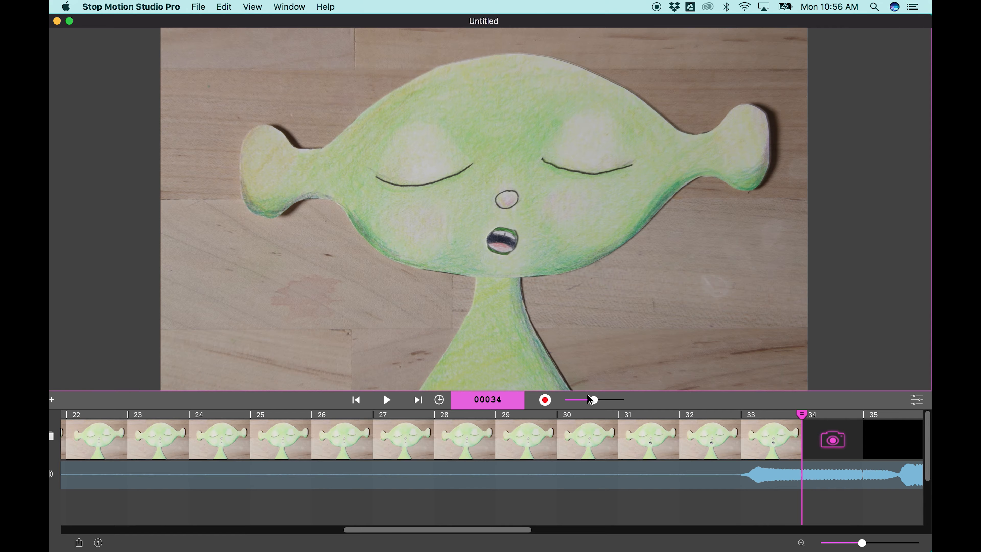
- Mark frames 1 to 33 as the playback range, turn the live camera overlay off and play the animation
left_click(758, 416)
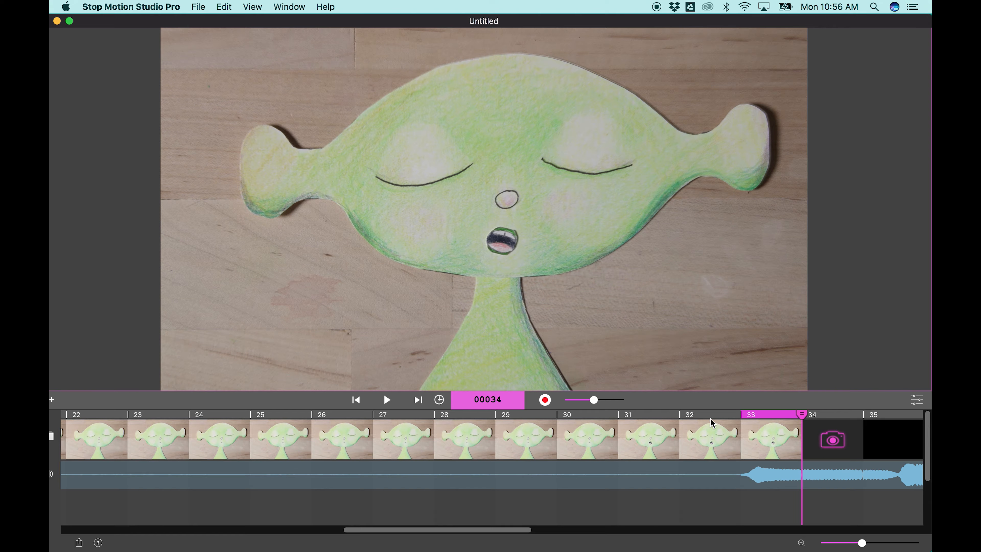
scroll(708, 417, "left", 15)
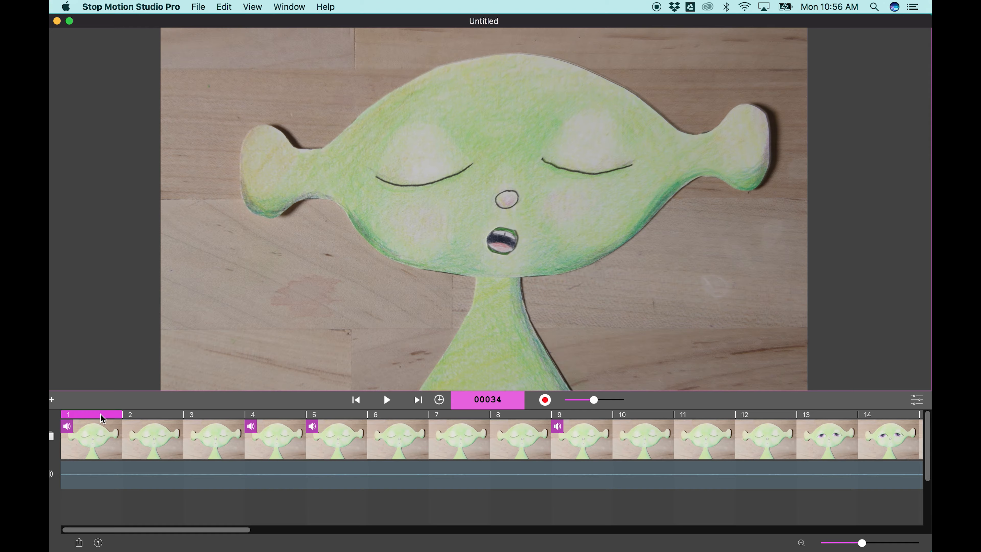
scroll(237, 416, "right", 6)
scroll(237, 417, "right", 15)
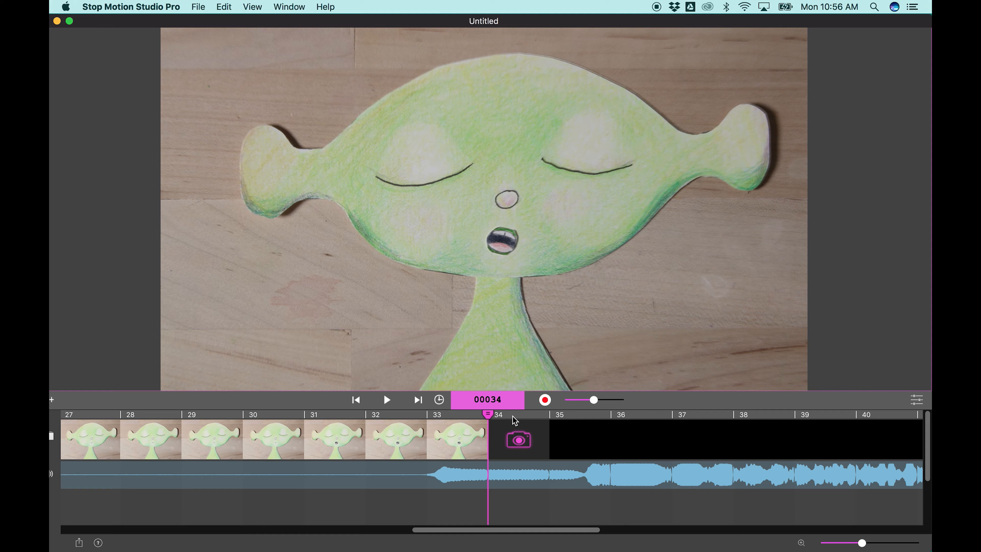
double_click(464, 416)
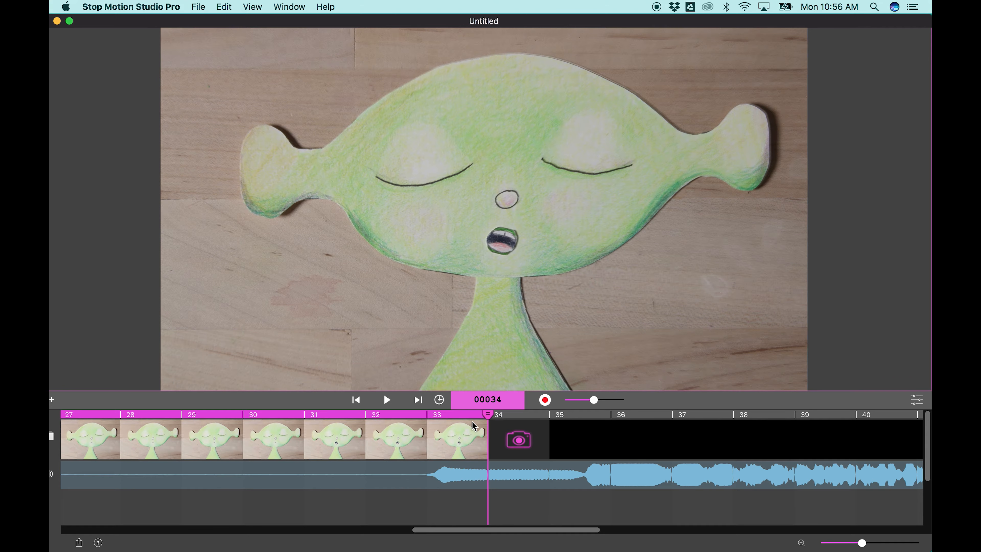
left_click(387, 399)
left_click_drag(595, 400, 558, 402)
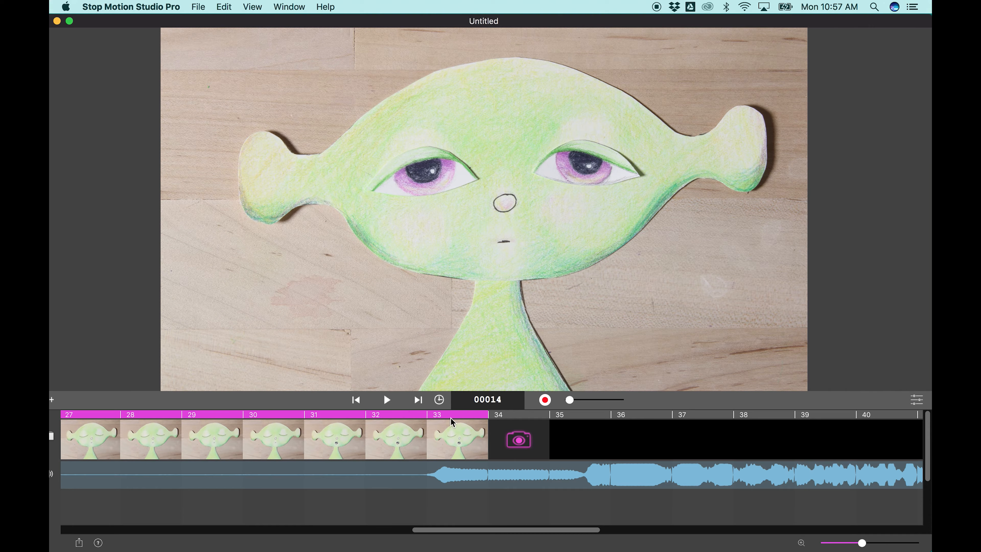
left_click(388, 399)
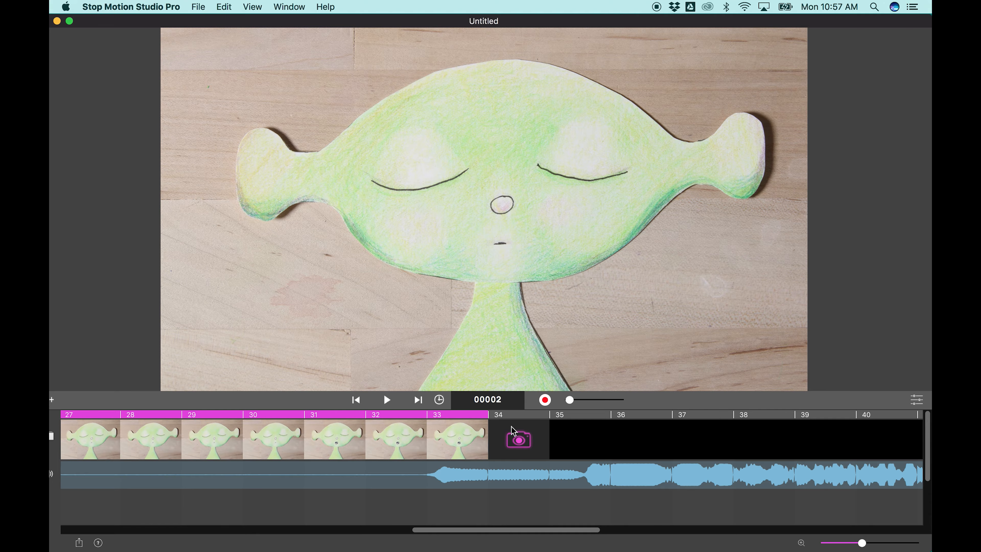
- Select frame 33, blend the live camera view about halfway over it and capture frames 34 and 35 with the taller open mouth
left_click(472, 430)
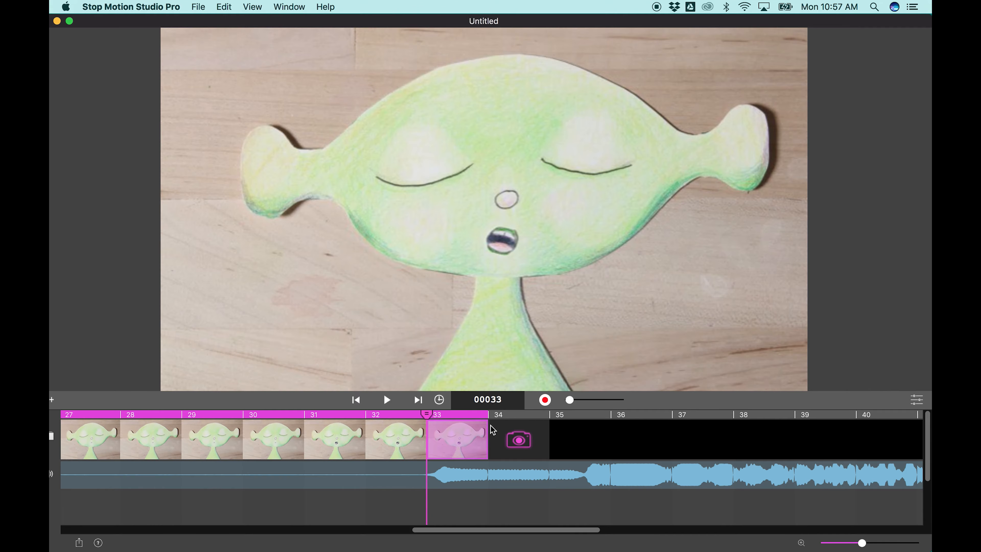
mouse_move(569, 400)
left_mouse_down()
mouse_move(596, 401)
mouse_move(587, 404)
left_mouse_up()
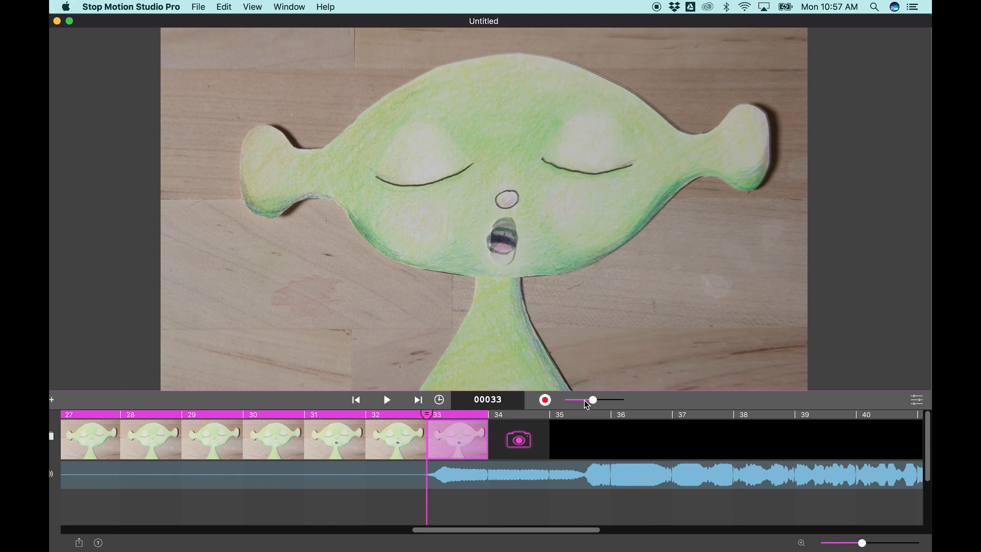
left_click(548, 402)
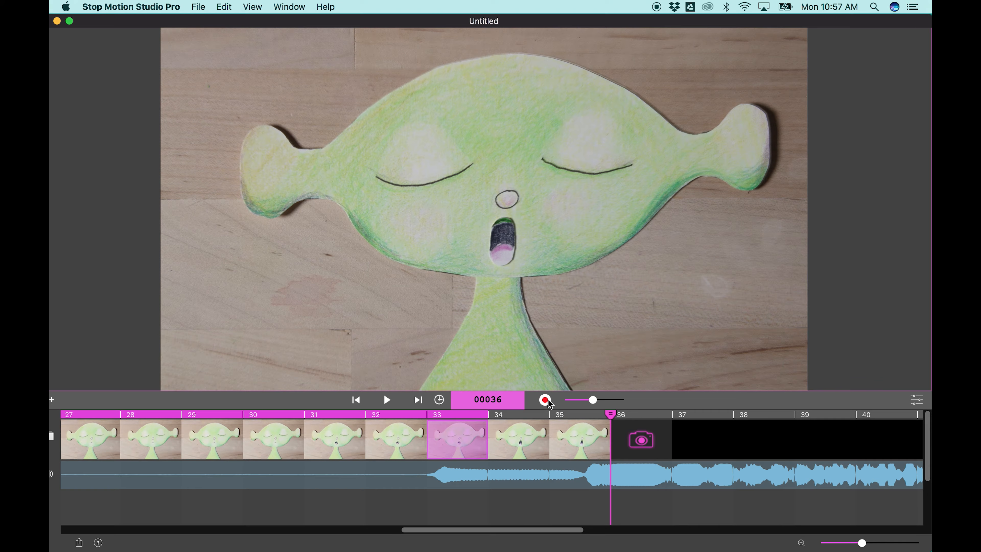
- Copy open-mouth frames 34 and 35 together and paste the pair twice to extend the sequence to frame 39
left_click(518, 436)
left_click(582, 436, "shift")
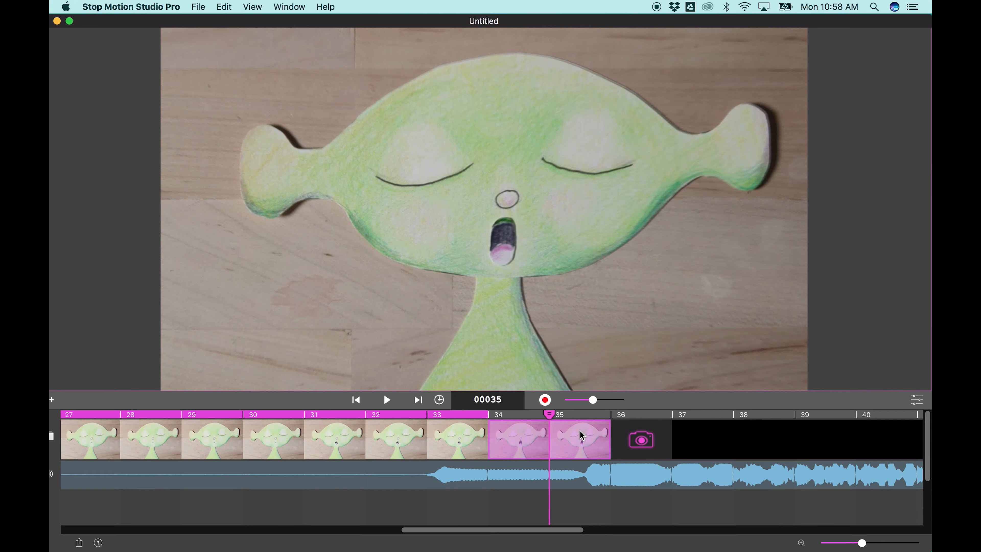
right_click(582, 435)
left_click(601, 433)
right_click(578, 446)
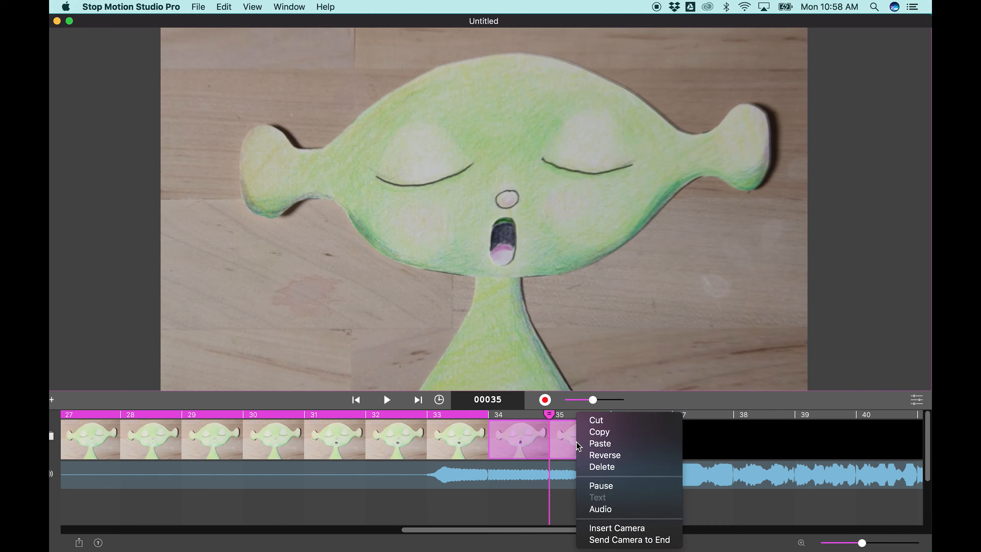
left_click(611, 439)
right_click(696, 442)
left_click(714, 443)
- Paste the copied open-mouth pair twice more after frame 39, extending the sequence to frame 43
left_click_drag(569, 530, 637, 530)
left_click(345, 446)
right_click(345, 447)
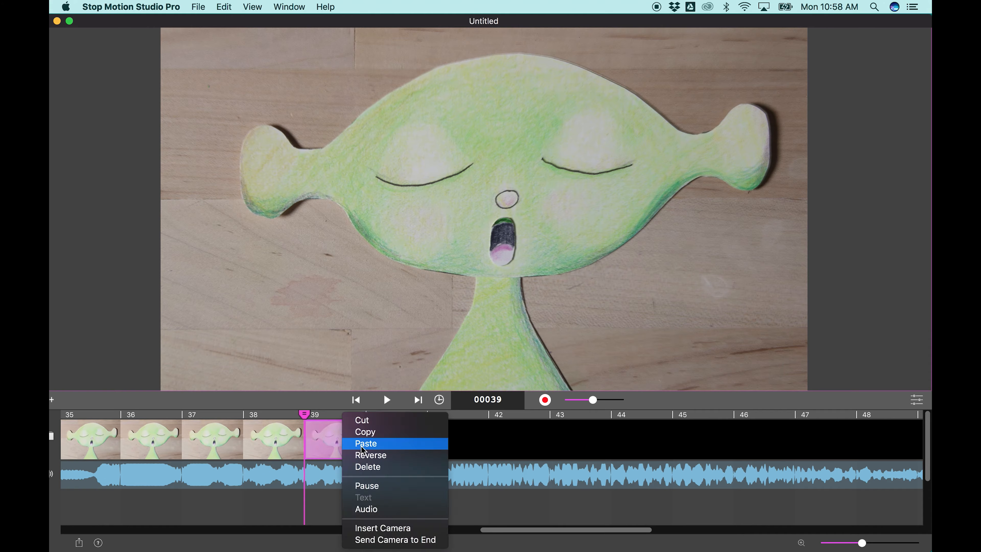
left_click(367, 443)
left_click(457, 445)
right_click(461, 444)
left_click(489, 447)
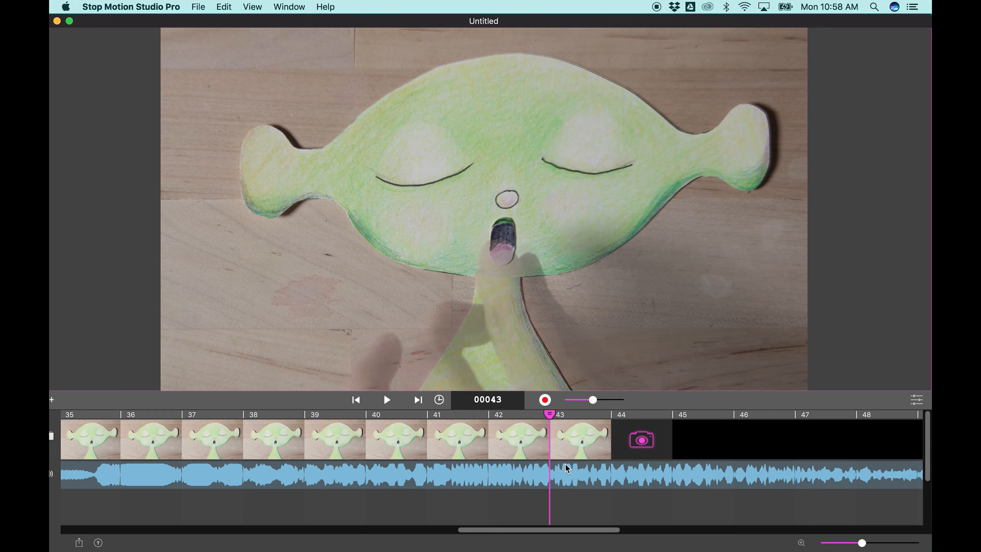
- Capture frames 44 to 51 with the tall open mouth shifted slightly between shots
left_click(545, 400)
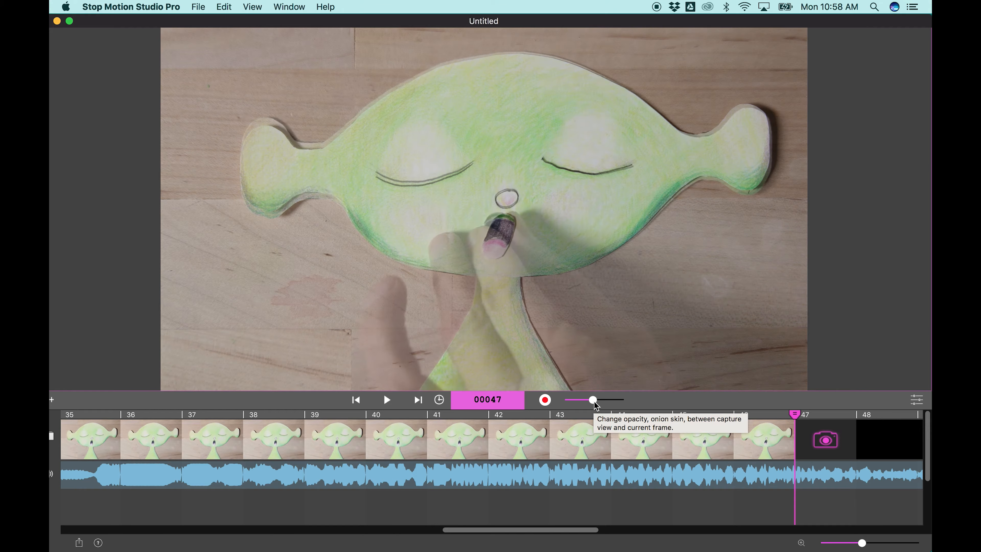
left_click(544, 400)
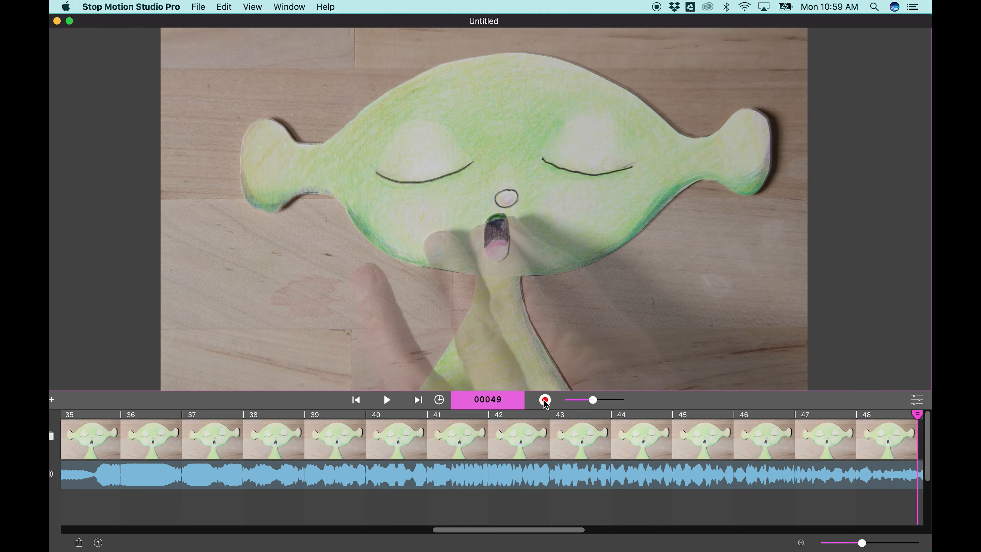
left_click(545, 402)
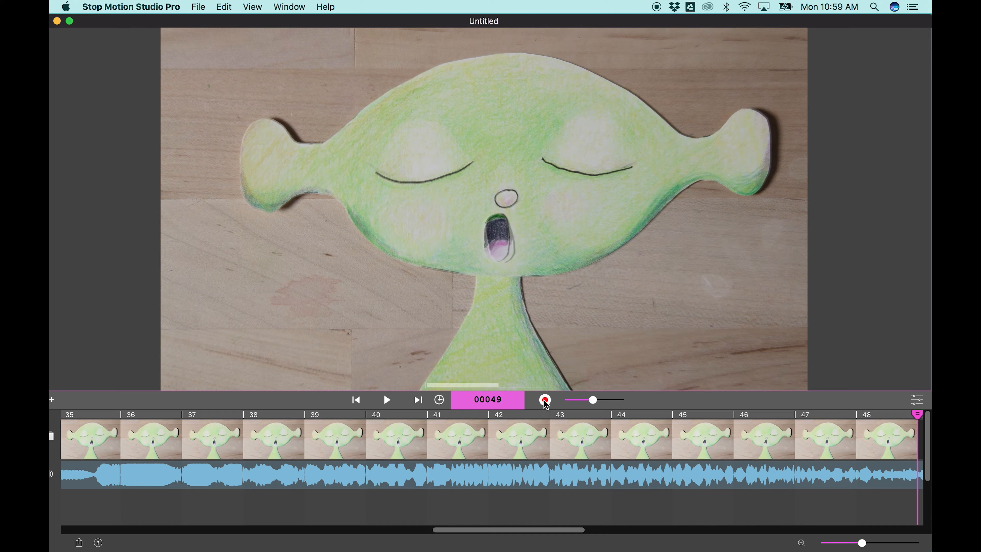
left_click(545, 402)
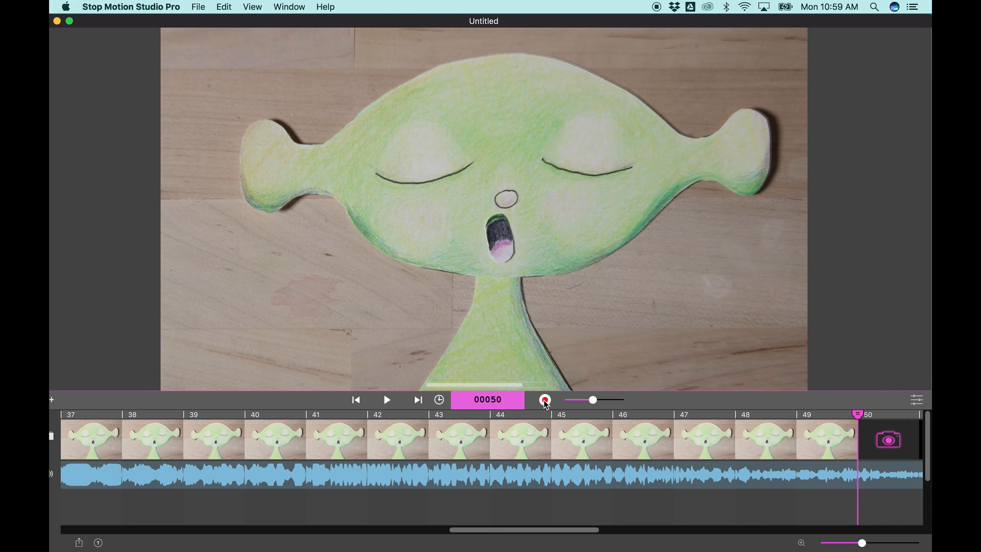
left_click(545, 402)
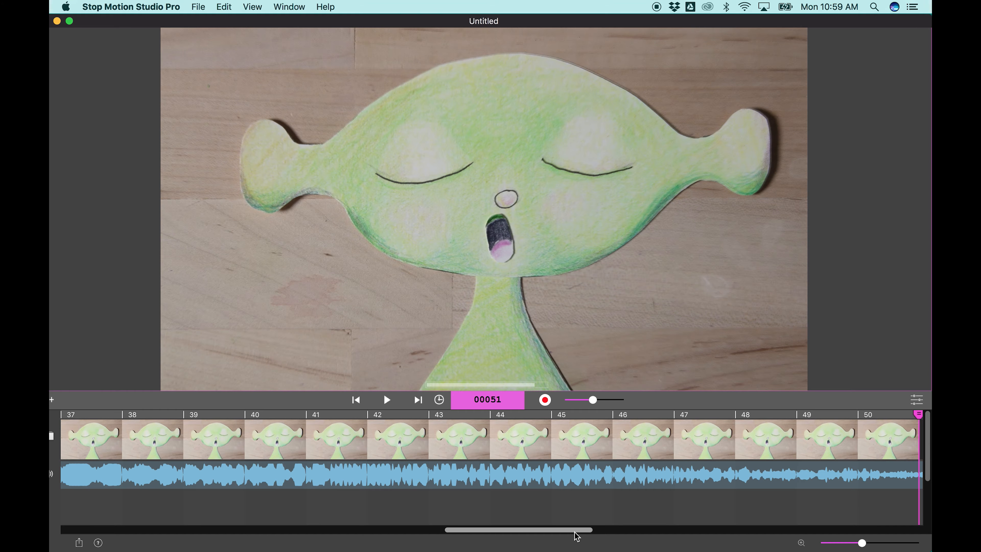
- Capture frames 52 to 56 as the mouth narrows and closes to match the fading voice waveform
left_click_drag(575, 531, 613, 532)
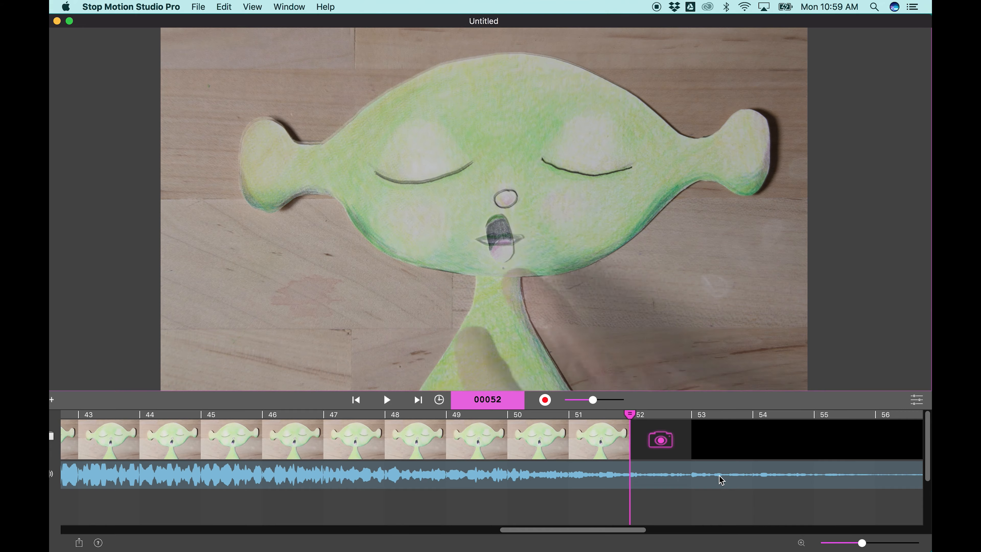
left_click(546, 399)
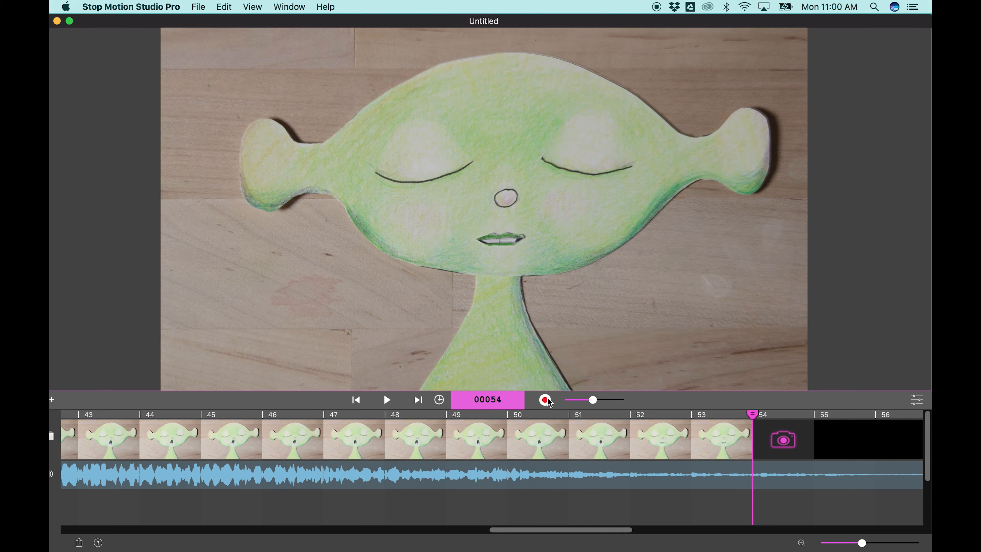
left_click(545, 400)
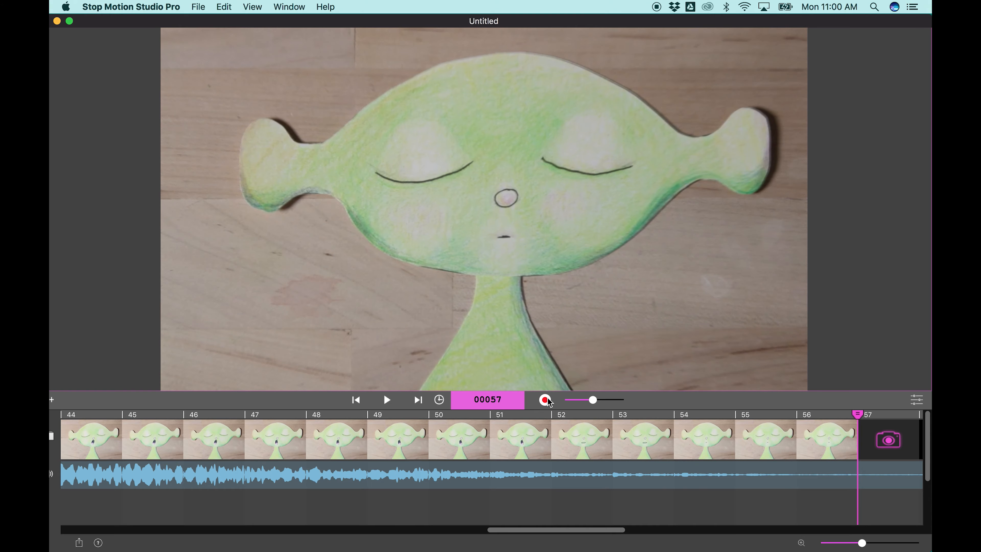
- Extend the playback range through frame 56, turn the live camera overlay off and play the animation
double_click(828, 413)
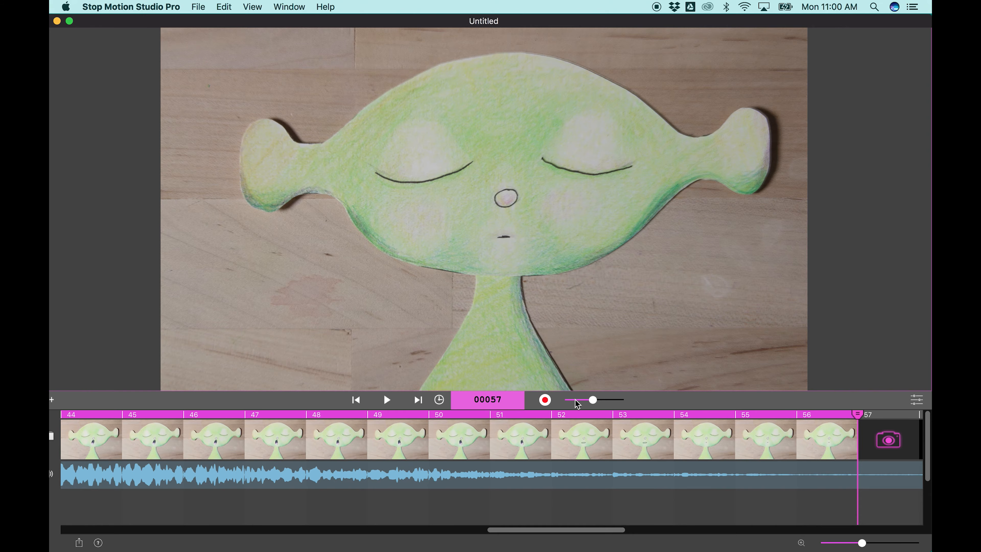
left_click_drag(593, 400, 570, 399)
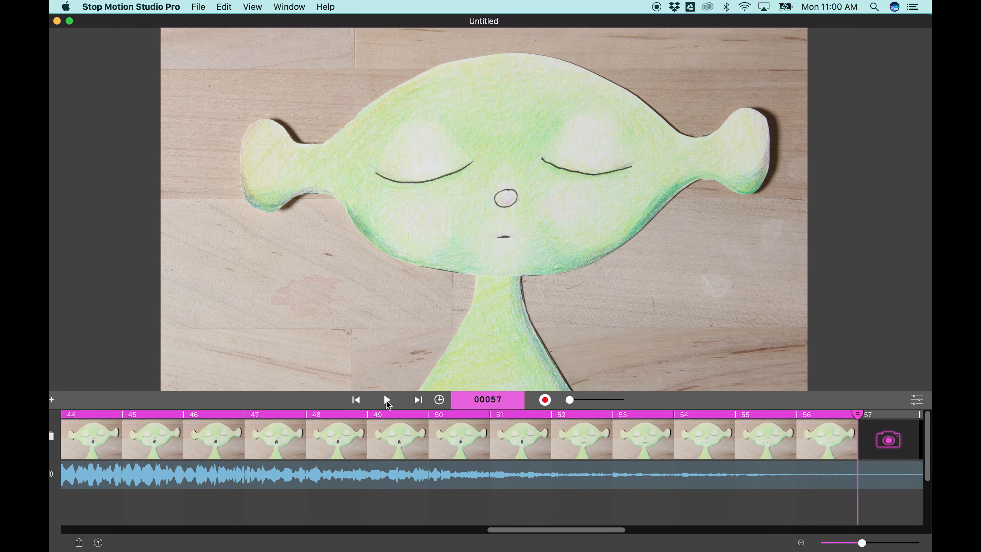
left_click(386, 400)
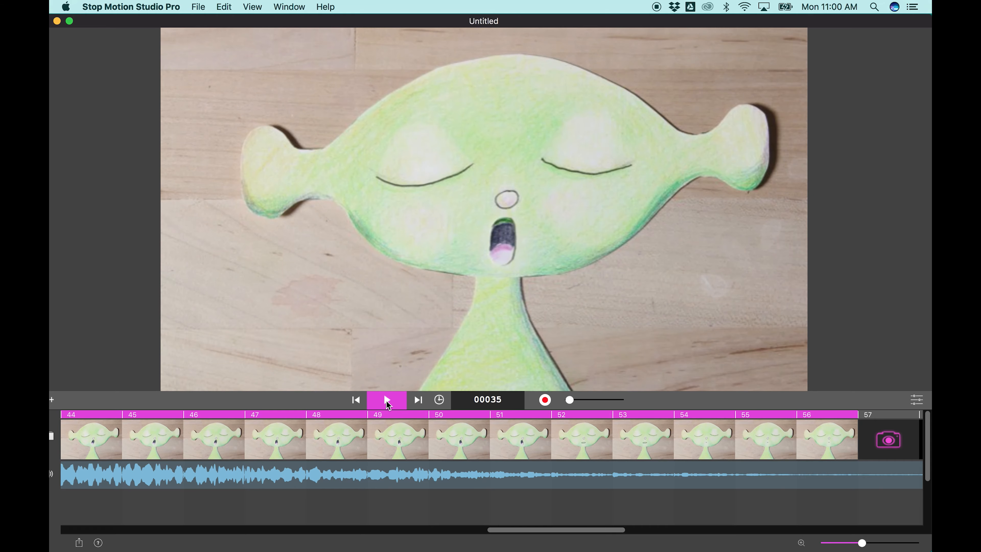
left_click(386, 401)
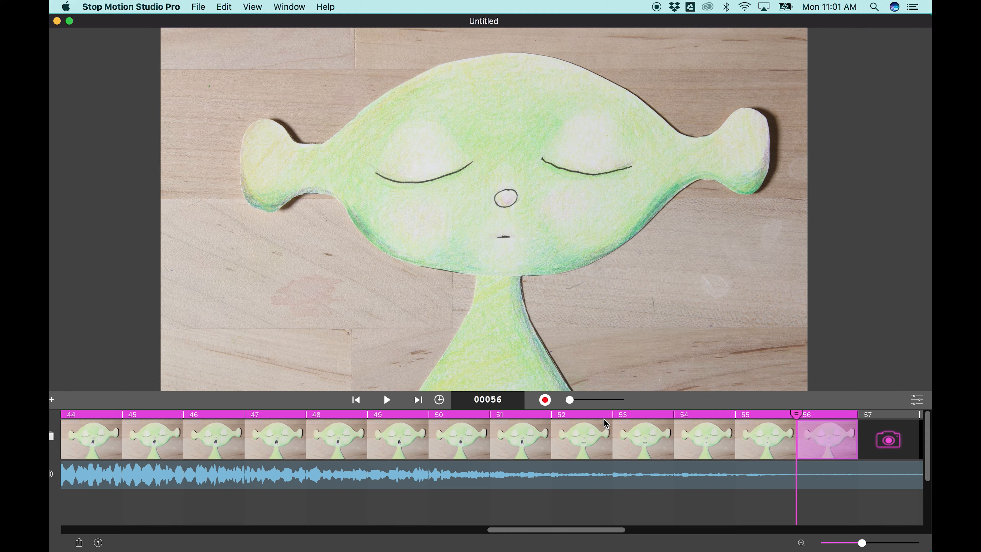
- Blend the live camera view about halfway over frame 56, capture open-eyed frames 57 and 58, and play the animation
left_click_drag(569, 401, 596, 404)
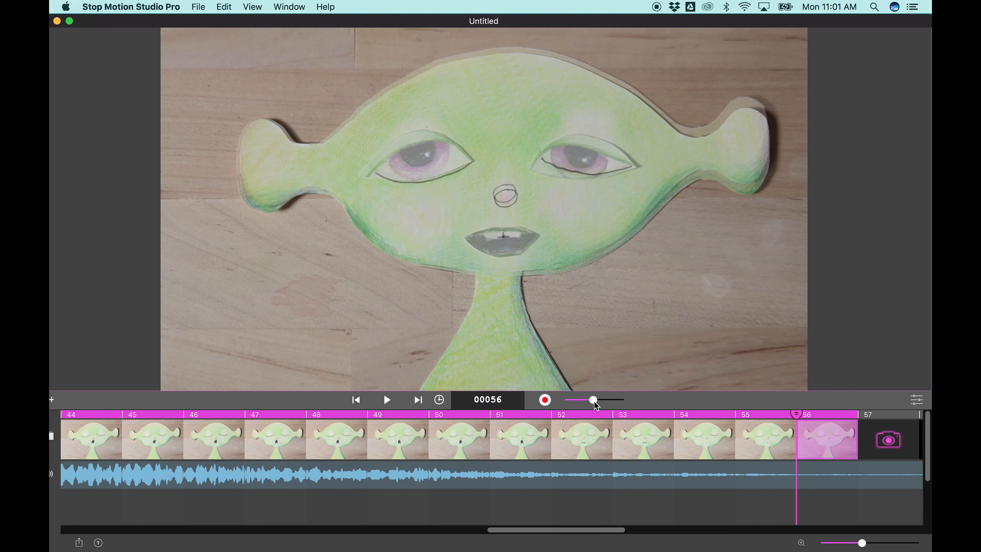
left_click(543, 402)
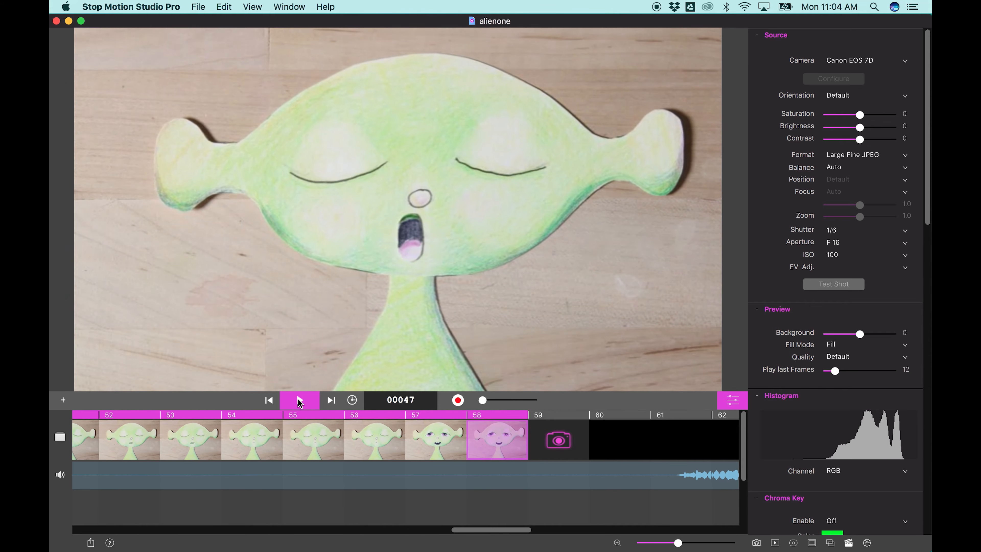
left_click(298, 401)
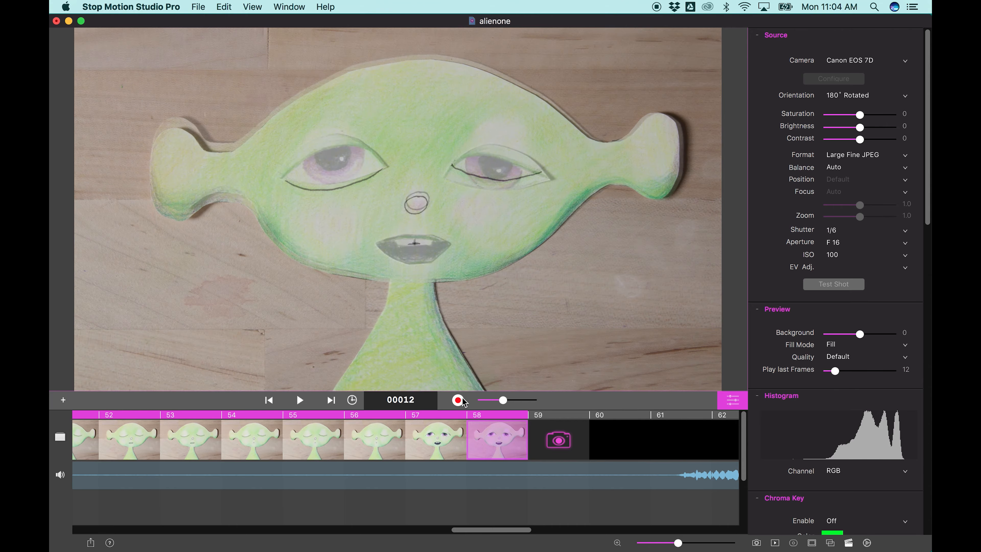
- Capture frames 59 to 61 with open eyes and the wide open mouth, and hide the camera settings
left_click(457, 400)
left_click(458, 403)
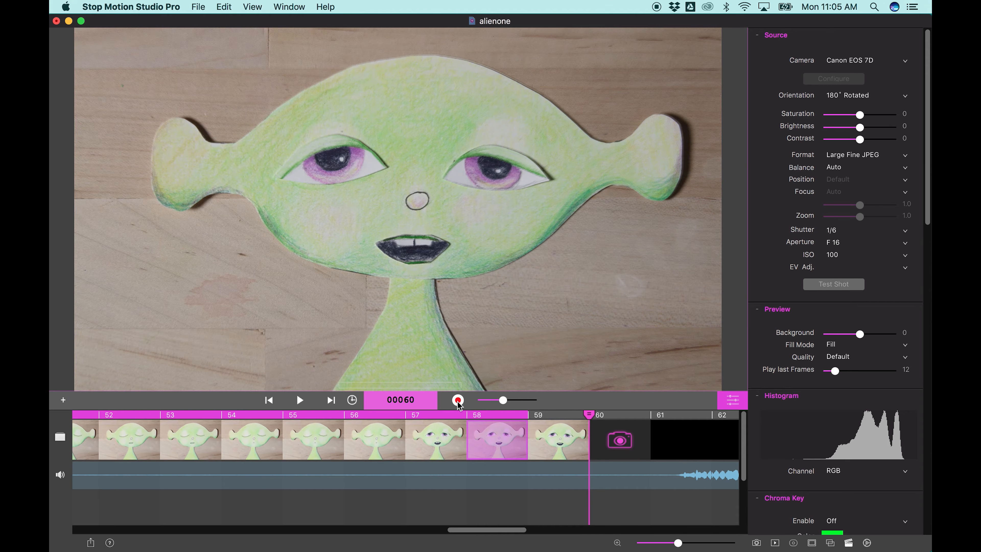
left_click(457, 400)
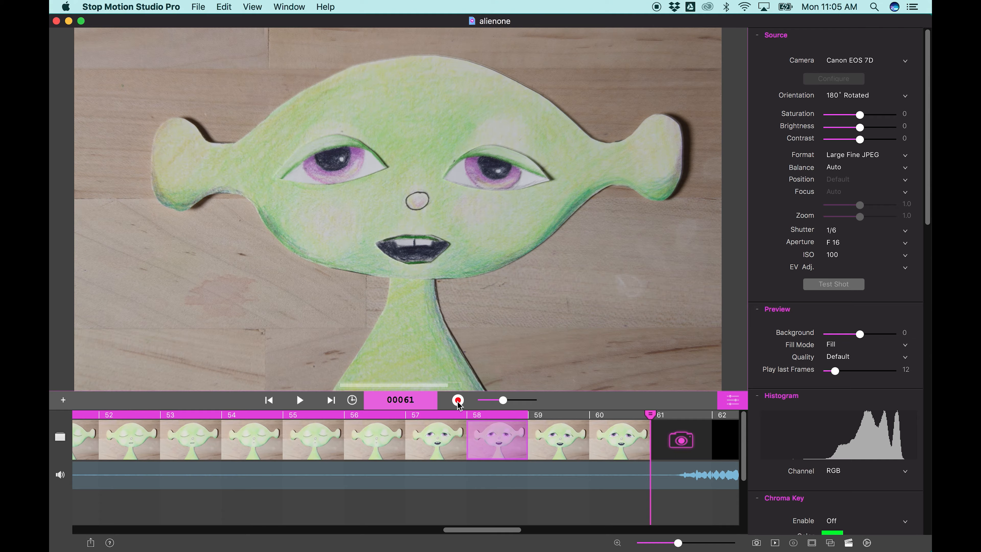
left_click_drag(492, 530, 544, 530)
scroll(845, 409, "down", 20)
scroll(846, 413, "up", 20)
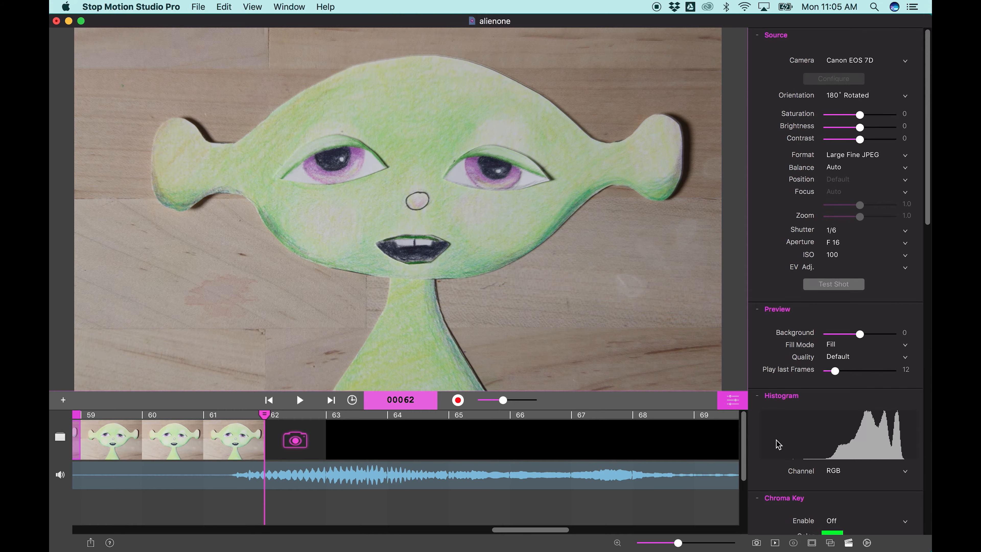
left_click(733, 400)
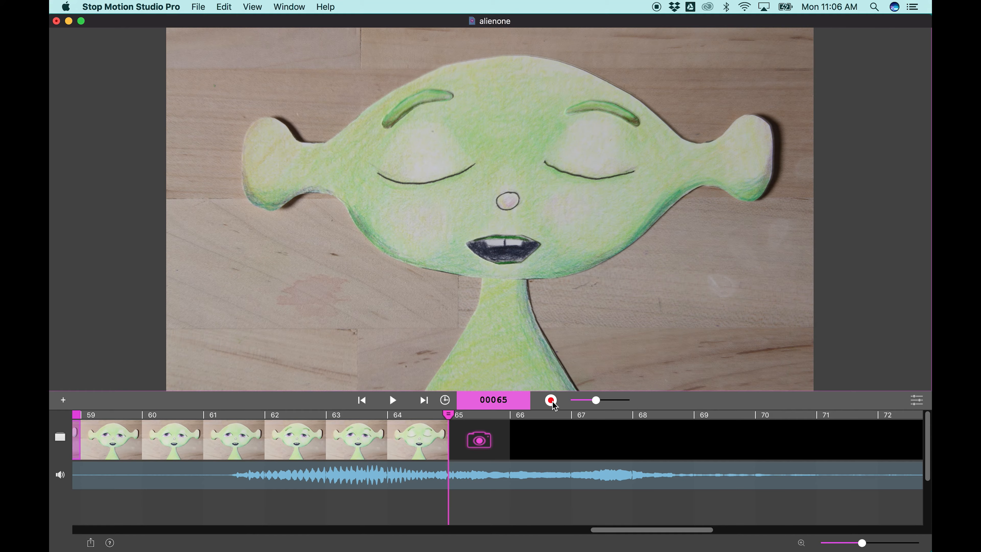
- Extend the playback range through frame 64, turn the live camera overlay off and play the sequence
left_click(431, 415)
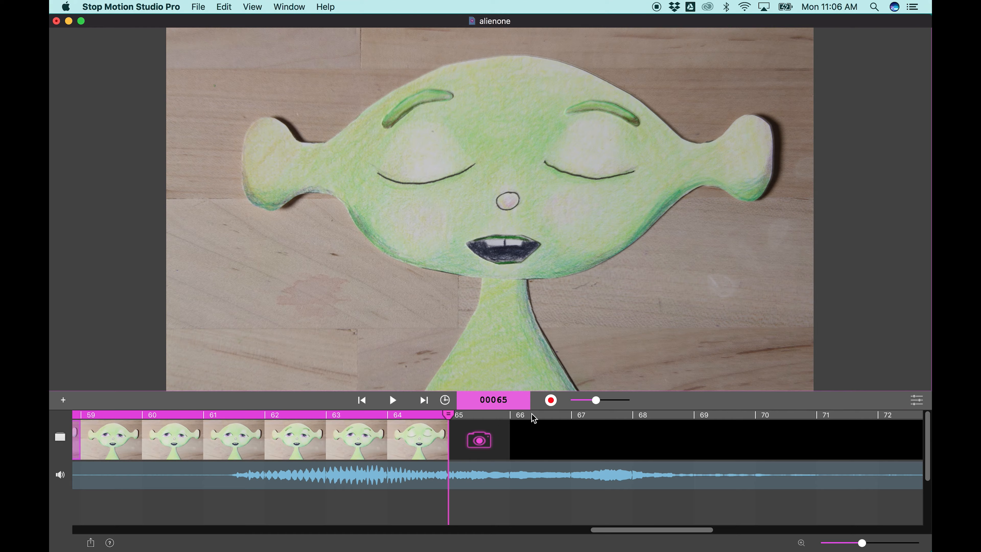
left_click_drag(596, 400, 576, 400)
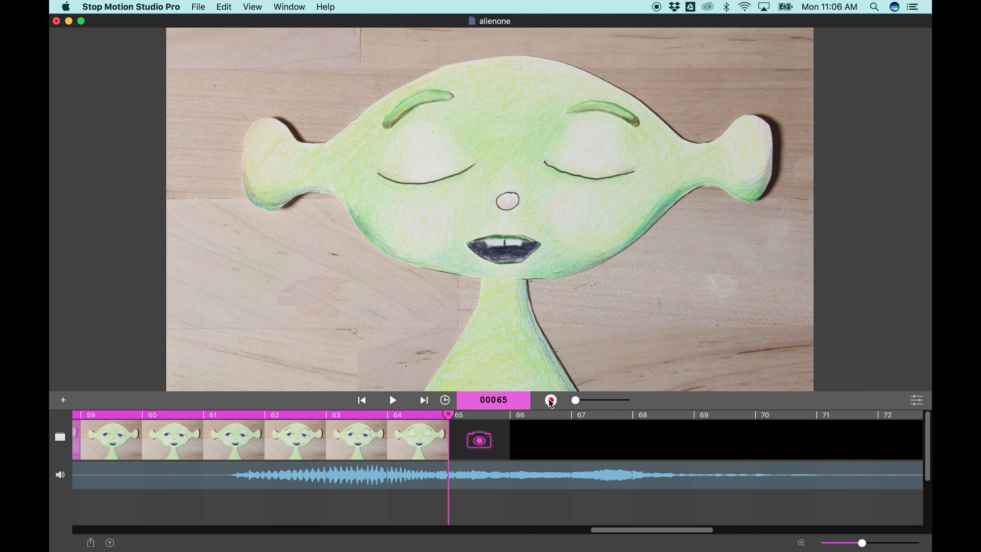
left_click(392, 401)
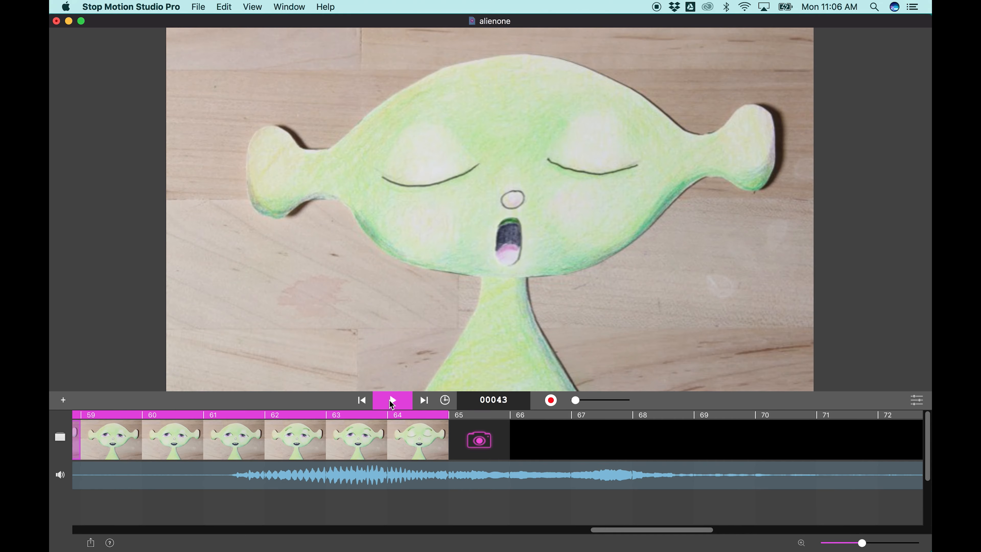
left_click(390, 400)
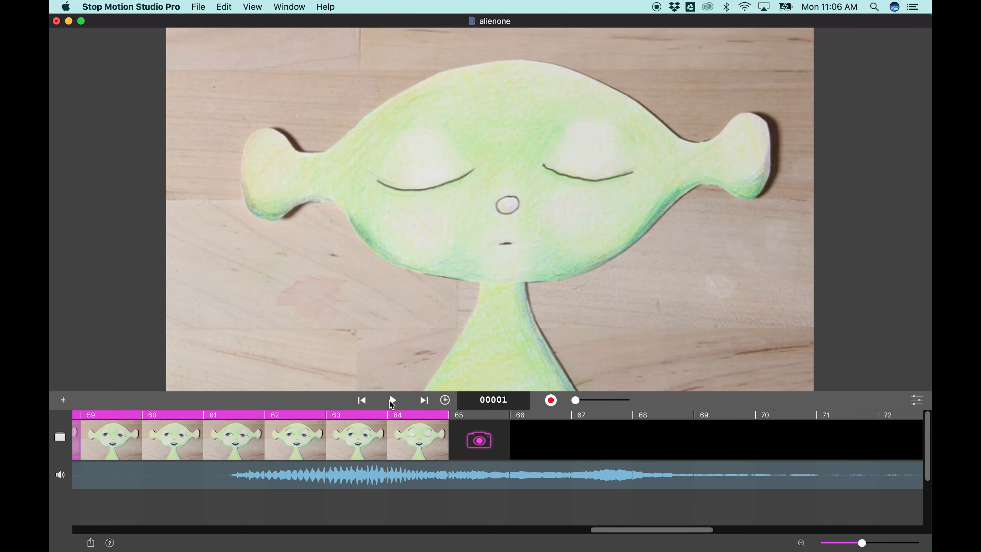
- Blend the live camera view about halfway over frame 64 and capture frames 65 and 66 with the thin closed lips
left_click_drag(575, 400, 600, 400)
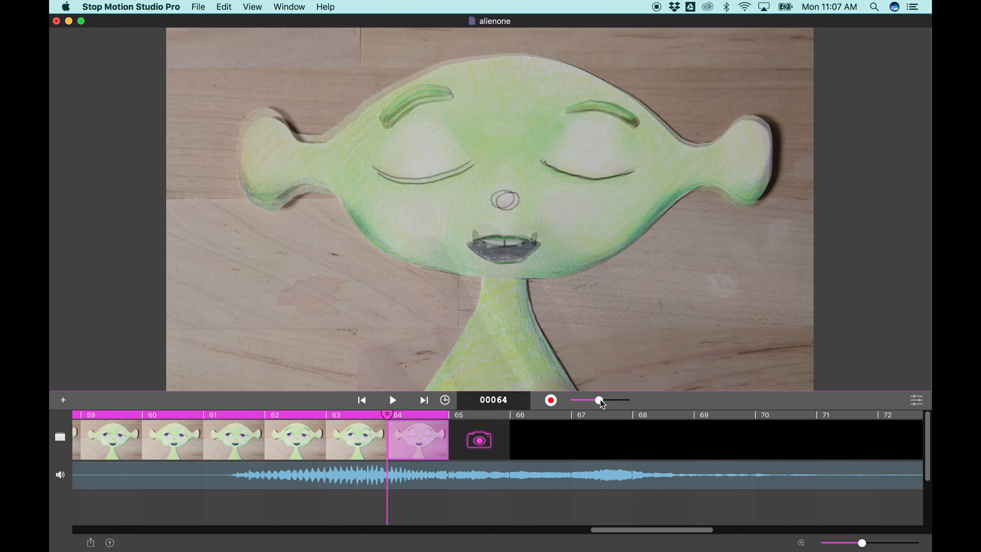
left_click(555, 403)
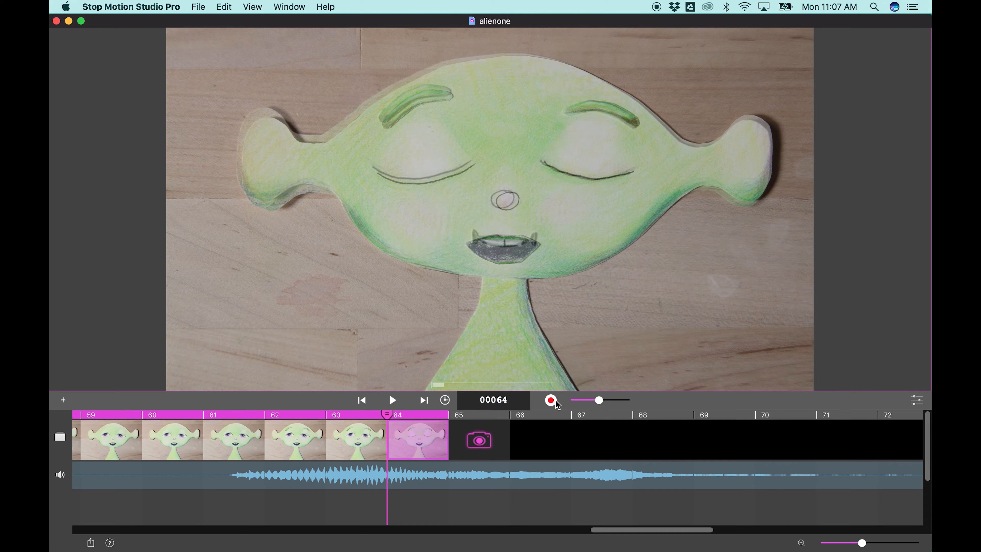
left_click(555, 402)
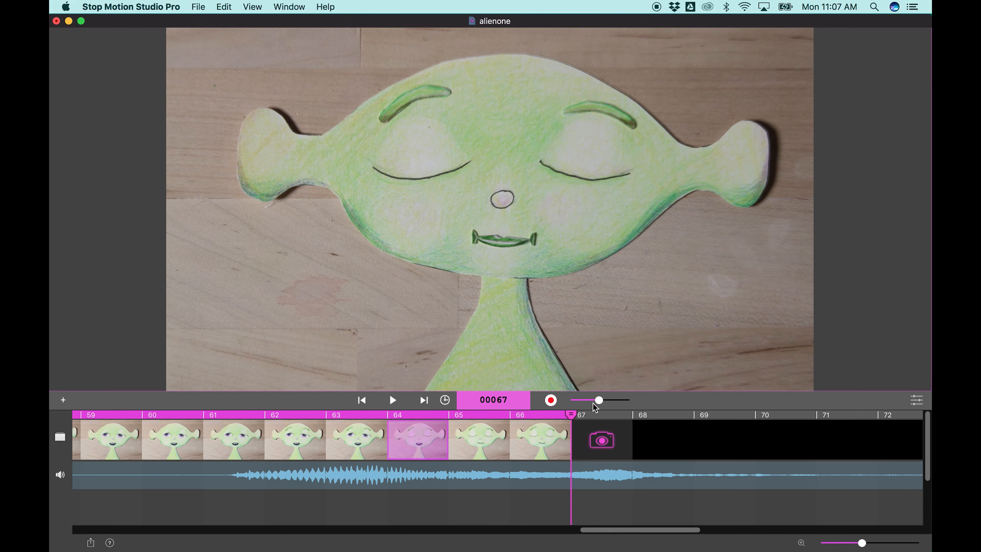
- Turn the live camera overlay off and play the animation to check the frames up to 66
left_click_drag(599, 404, 574, 404)
left_click(395, 402)
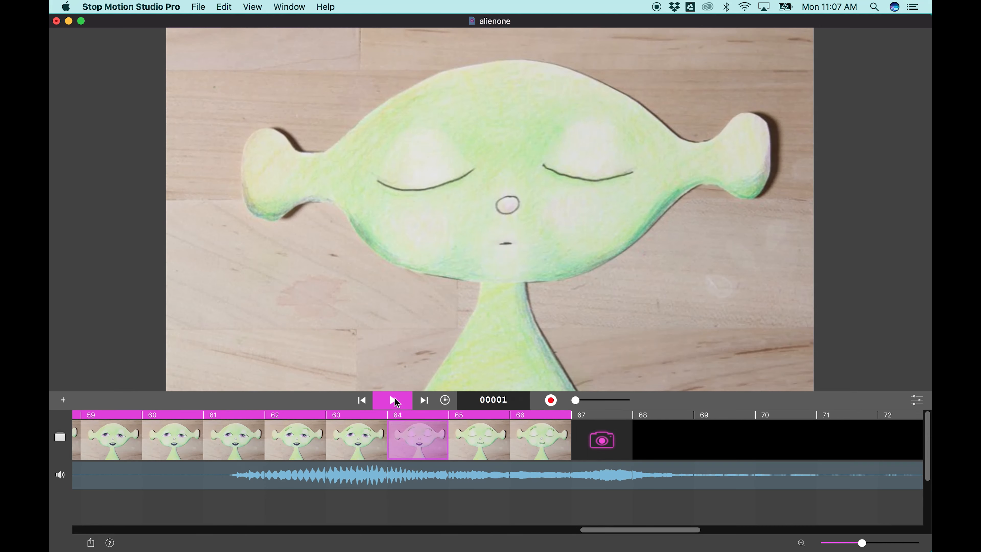
left_click(395, 400)
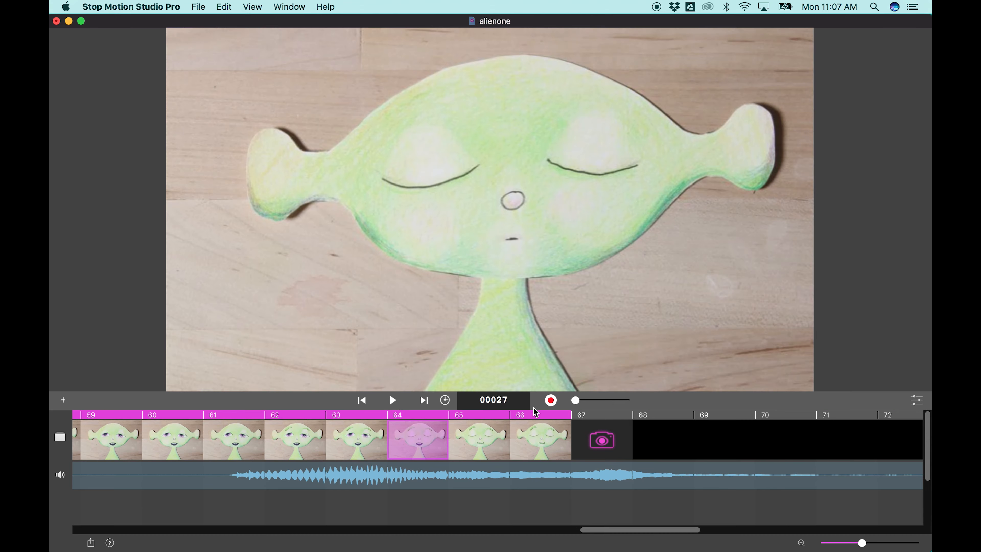
- Select frame 66, capture frame 67 with the same thin closed lips and play the animation
left_click(563, 434)
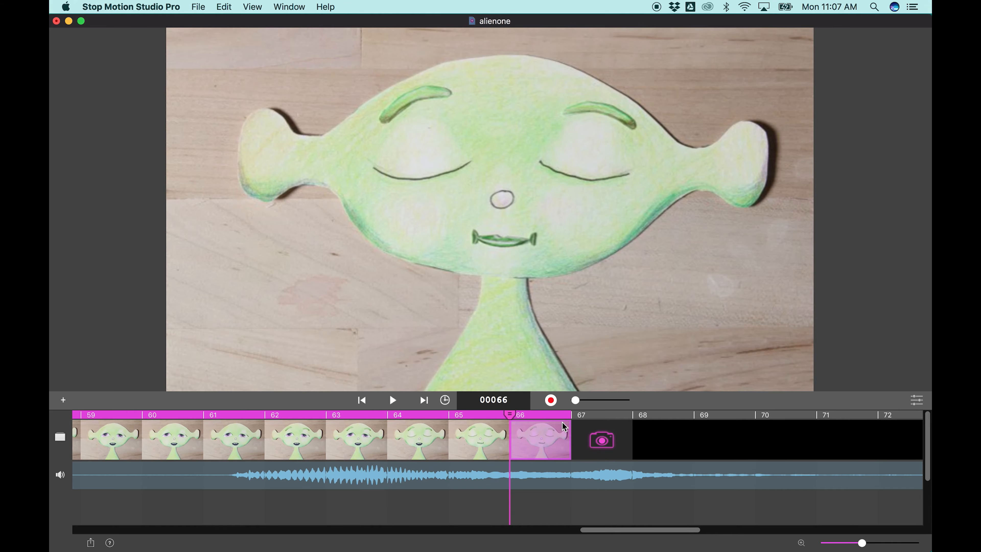
left_click(551, 401)
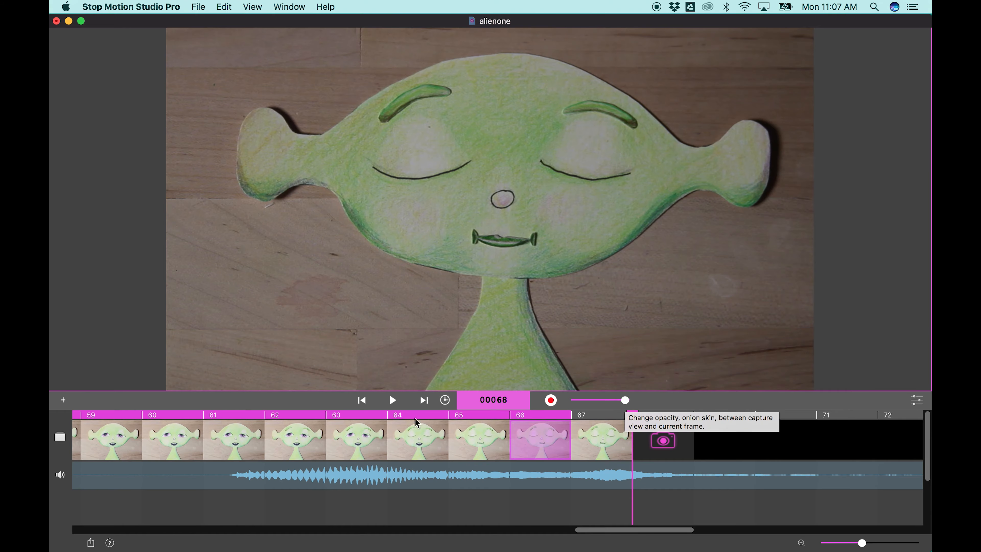
left_click(392, 401)
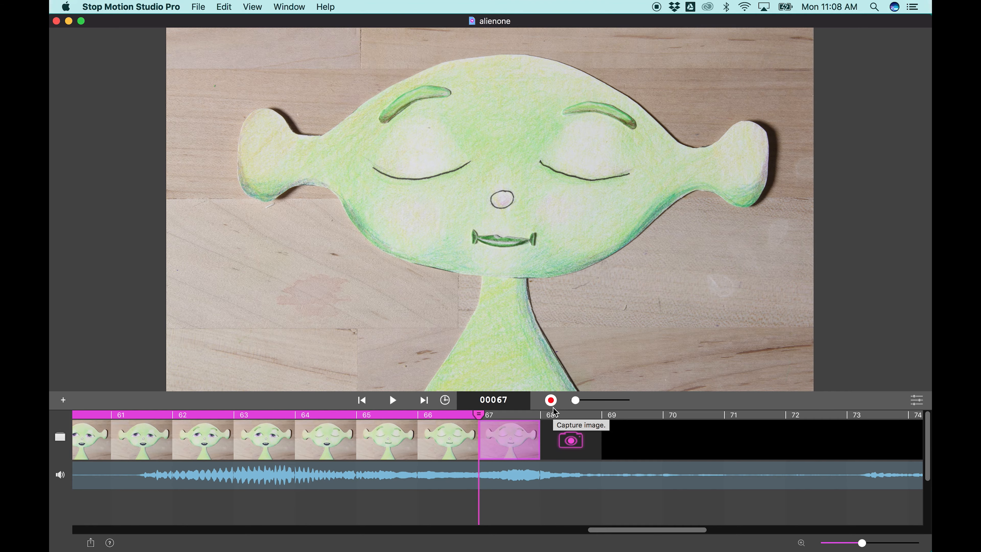
- Blend the live camera view partway over frame 67 and capture frames 68 to 70 with half-open eyes and small parted lips
left_click_drag(575, 400, 625, 400)
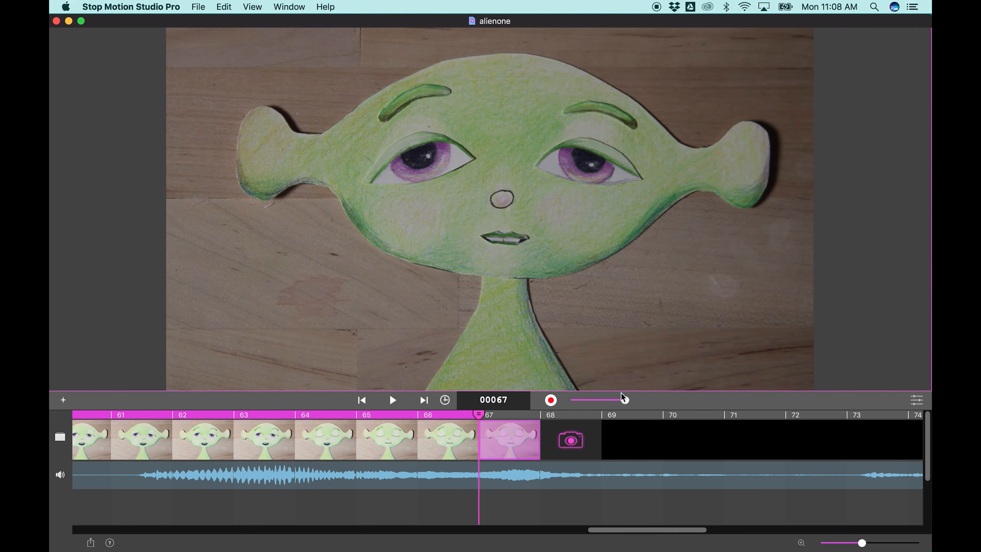
left_click_drag(625, 401, 594, 399)
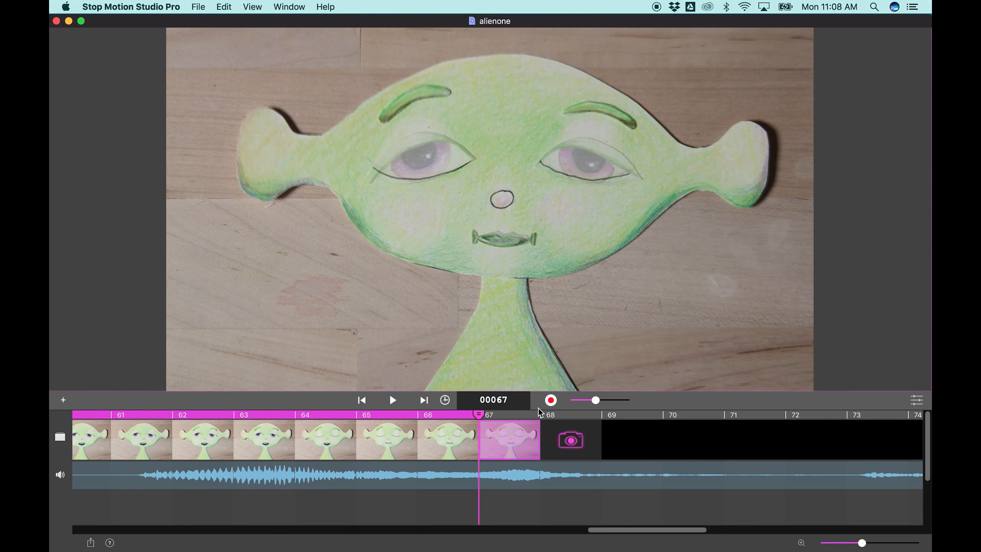
left_click(552, 401)
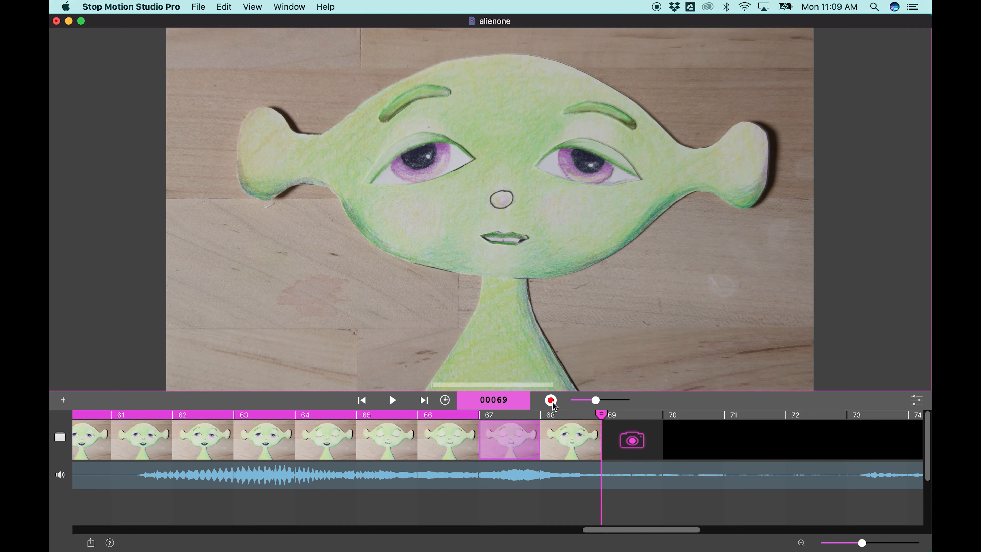
left_click(552, 401)
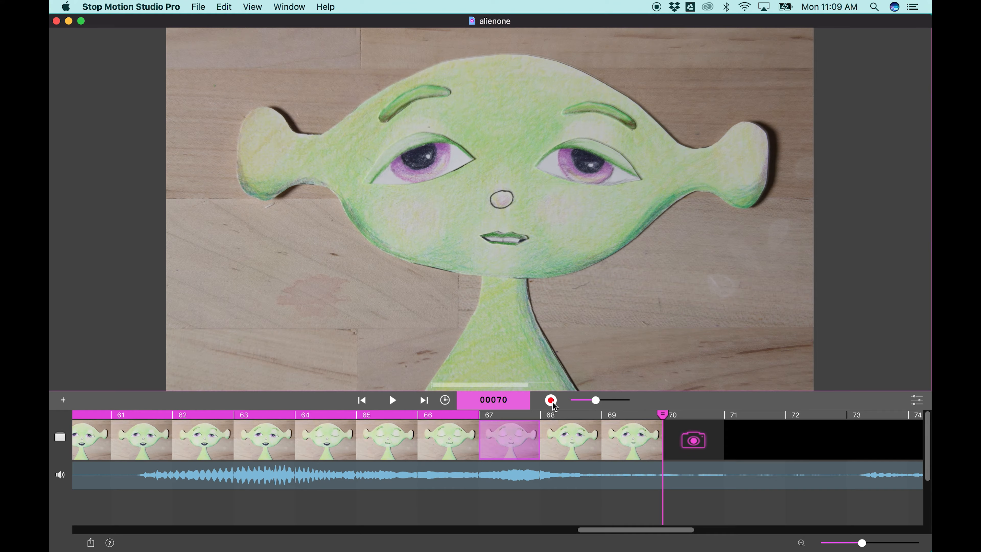
left_click(553, 404)
- Copy frames 68 to 70 and paste the duplicates directly after frame 70
left_click(571, 440)
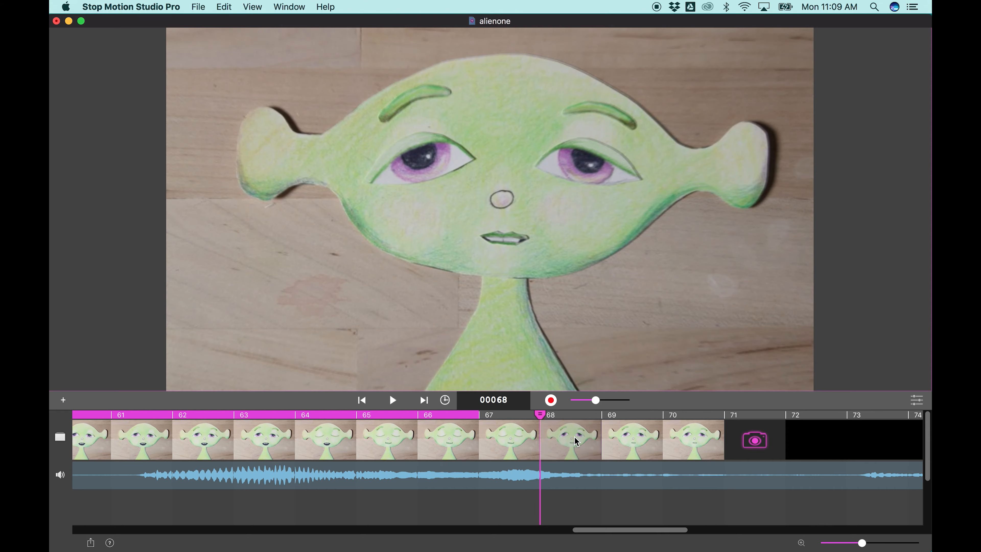
left_click(679, 432, "shift")
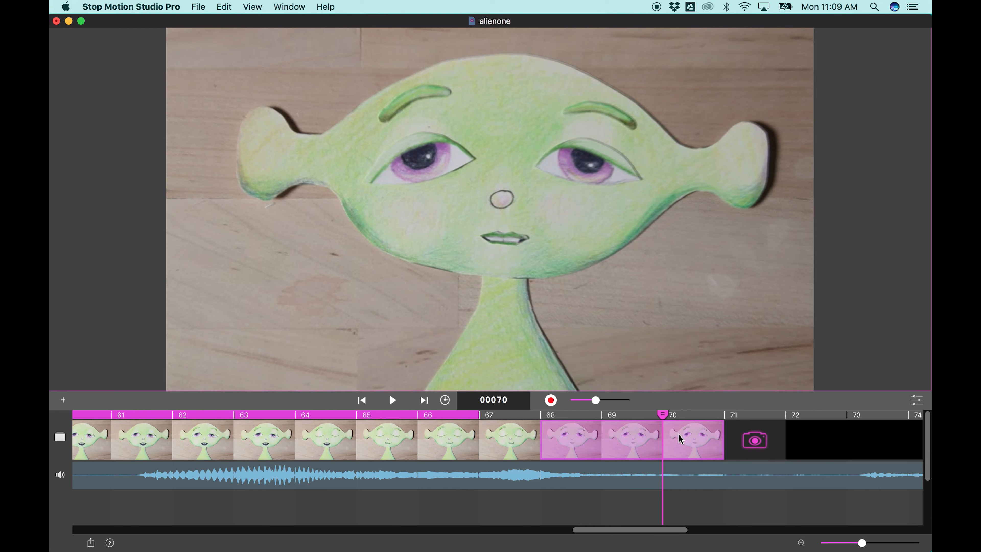
right_click(679, 433)
left_click(706, 437)
right_click(690, 438)
left_click(707, 445)
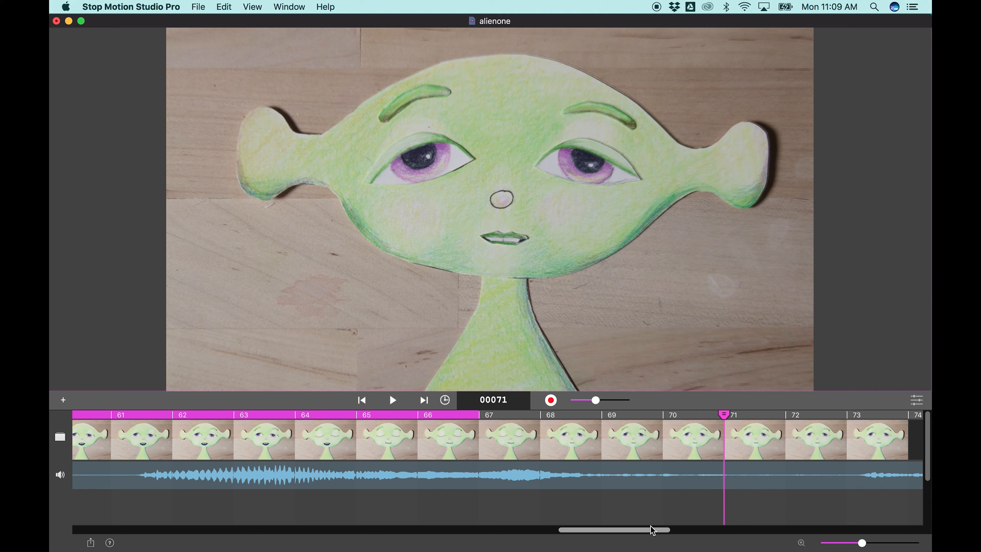
- Extend the playback range through frame 73 and play the animation
left_click_drag(643, 533, 680, 535)
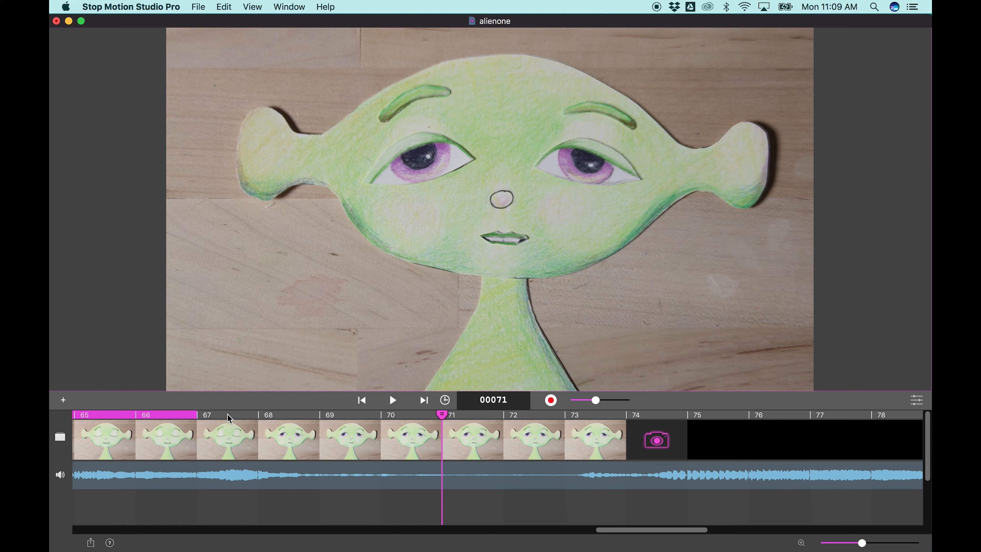
left_click(596, 418, "shift")
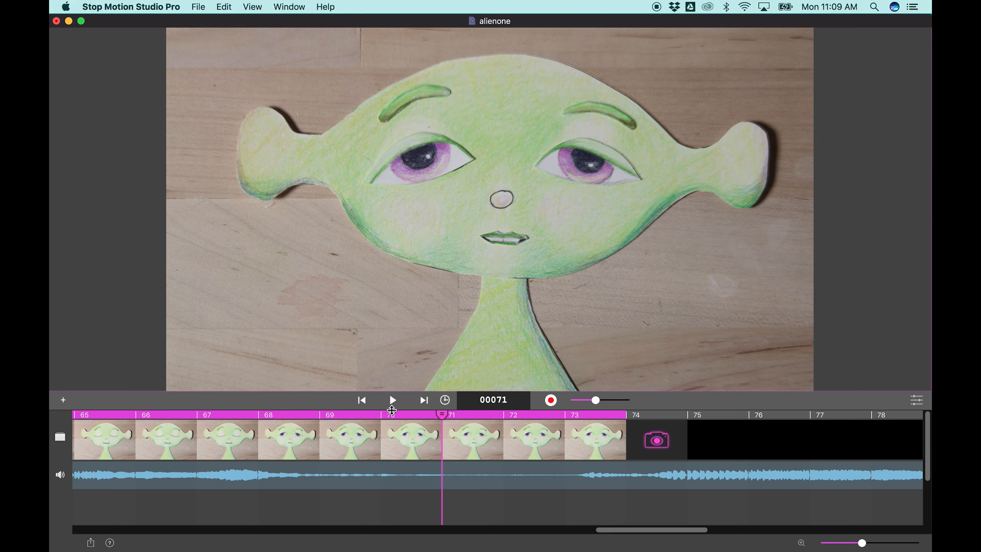
left_click(393, 401)
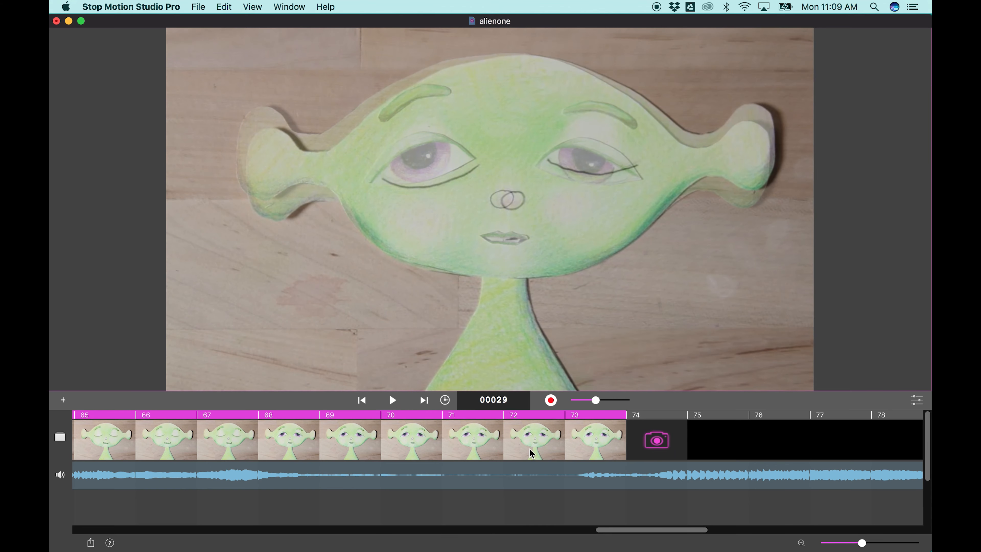
- Delete frame 73 and capture new frames 73 and 74 with a wide-open mouth and shifted eyebrows
left_click(597, 448)
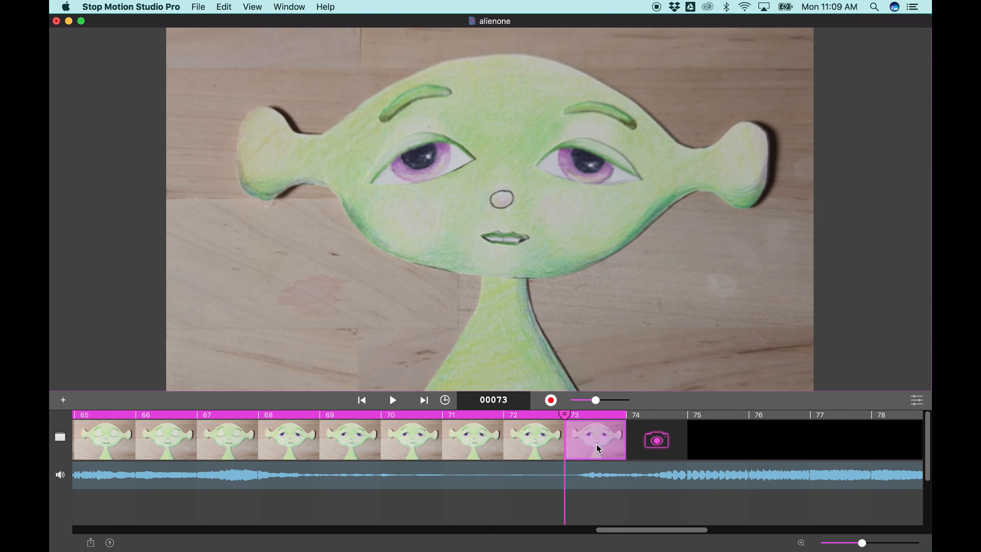
key("BackSpace")
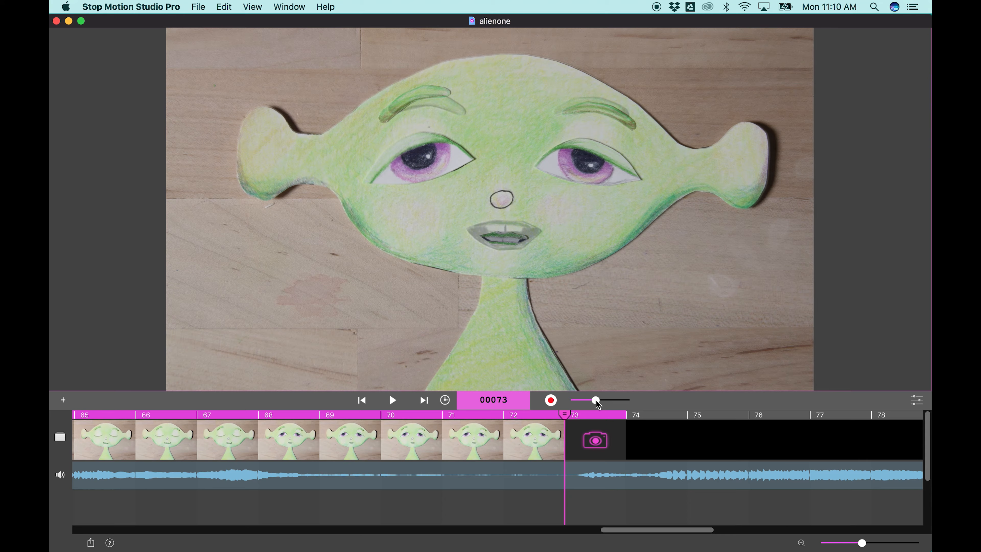
left_click(551, 401)
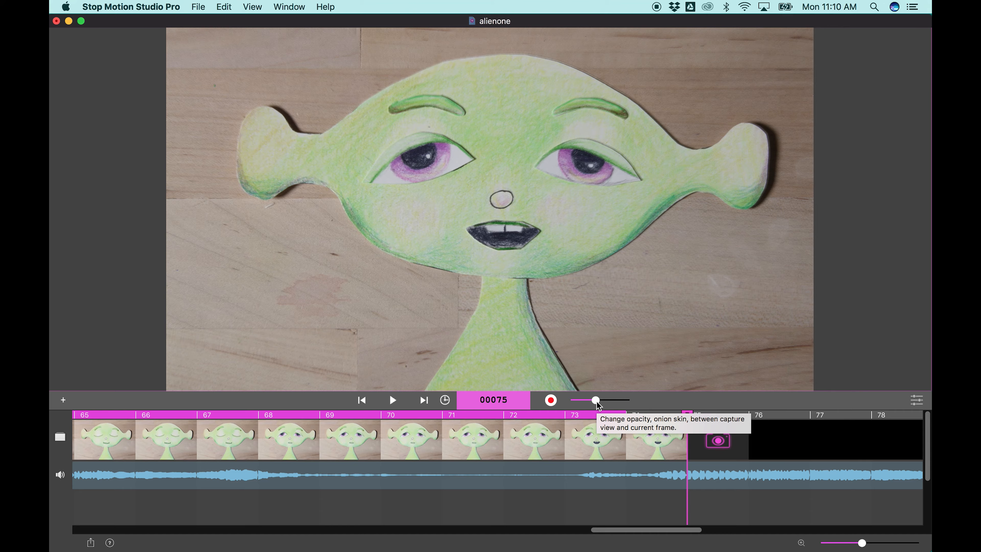
- Turn the live camera overlay off and play the animation to check the lip sync
left_click_drag(596, 401, 576, 400)
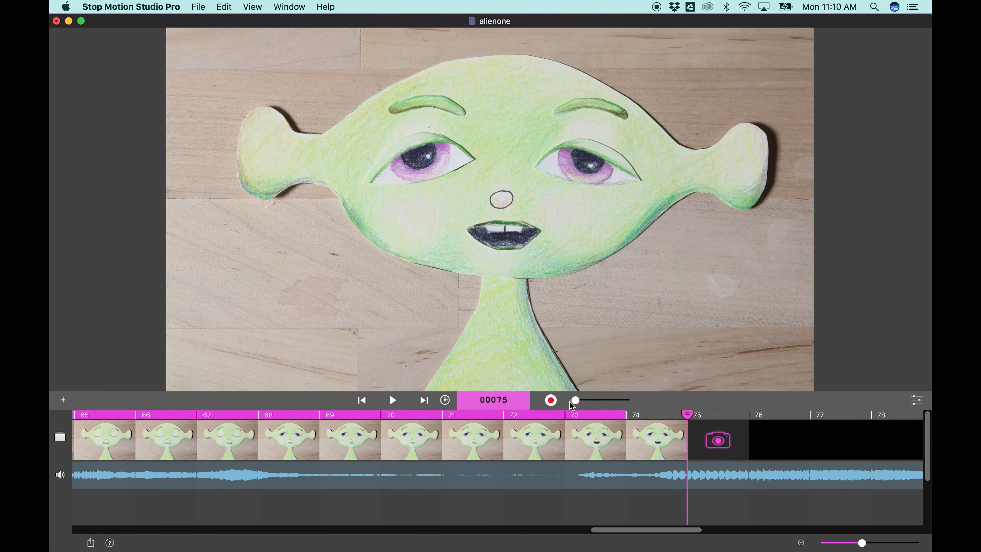
left_click(393, 400)
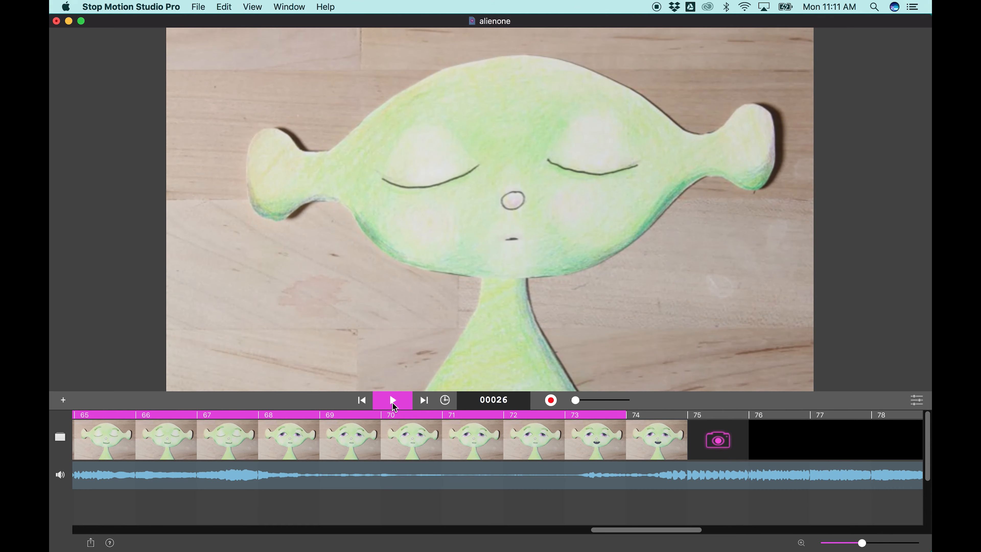
left_click(393, 402)
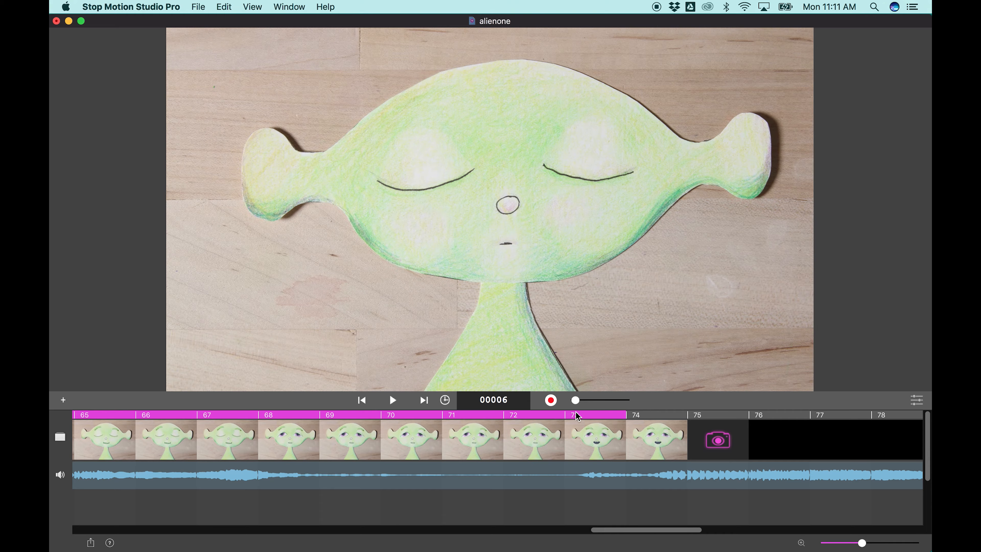
- Blend the live camera view partway in and capture frames 75 to 79, from thin closed lips to closed eyes with an open mouth
left_click_drag(578, 402, 599, 401)
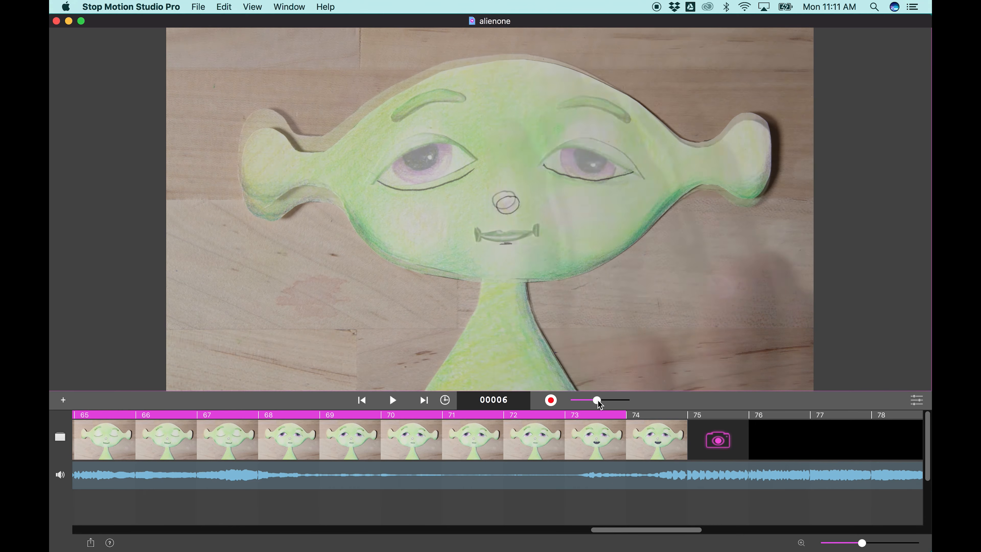
mouse_move(599, 404)
left_mouse_down()
mouse_move(623, 402)
mouse_move(579, 402)
mouse_move(593, 401)
left_mouse_up()
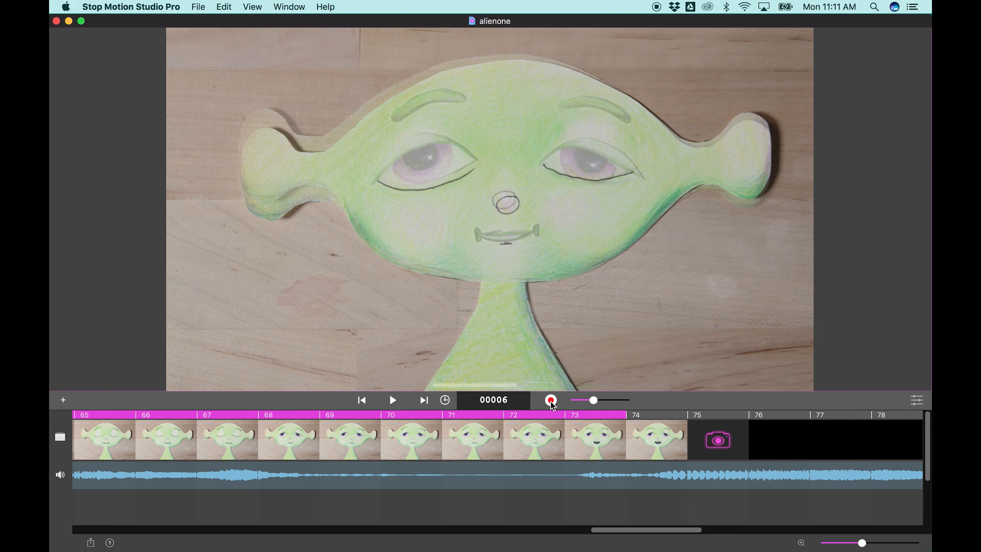
left_click(551, 401)
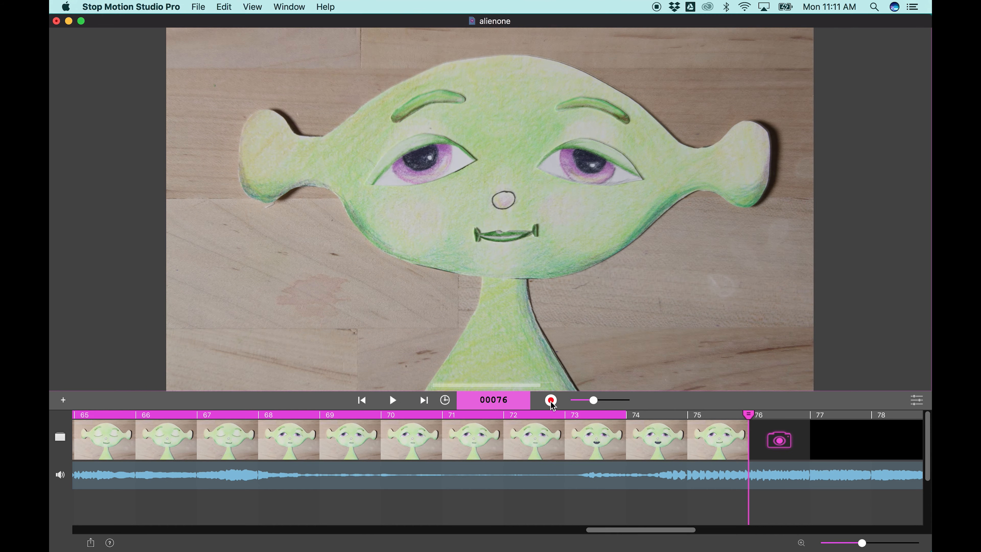
left_click(551, 401)
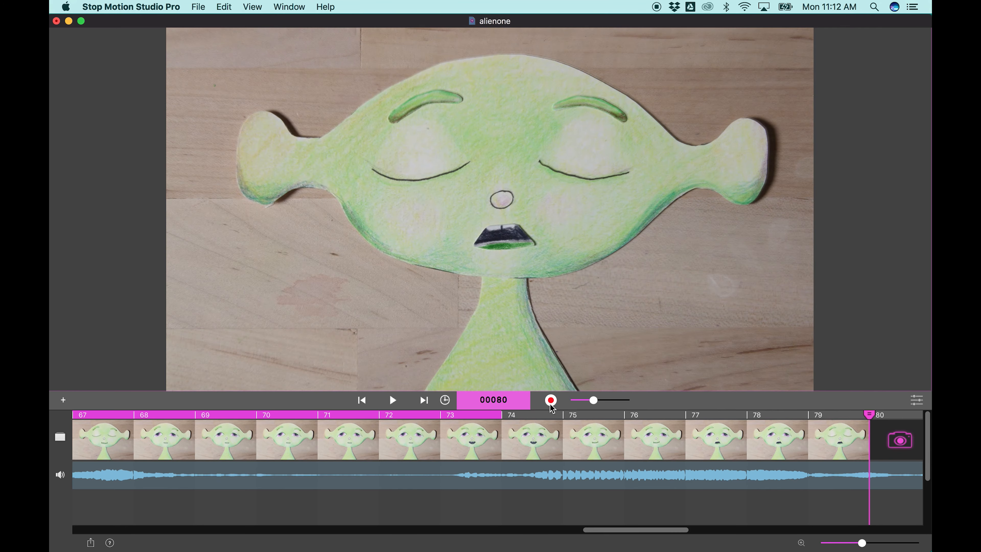
- Examine the audio waveform beyond frame 79, turn the live camera overlay off and play the animation
scroll(750, 478, "right", 10)
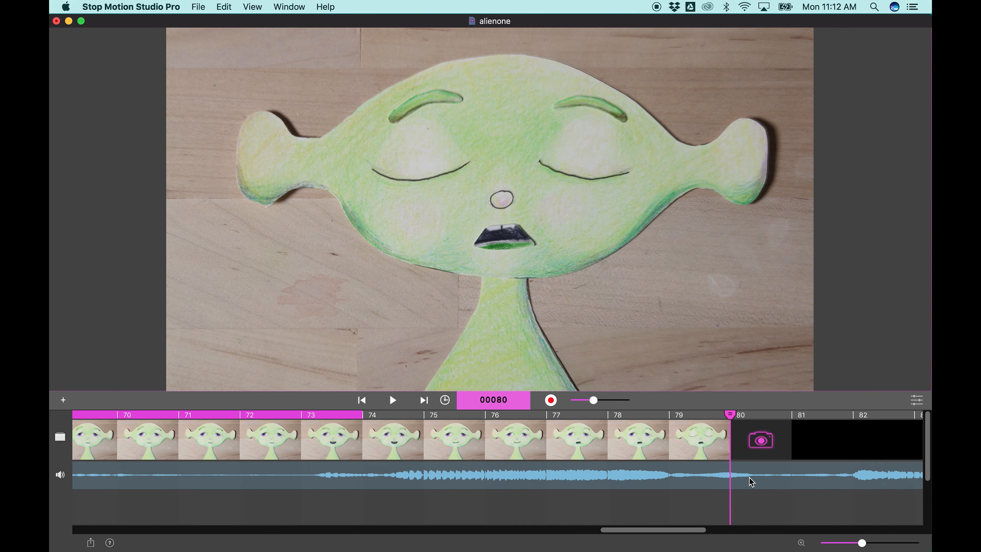
scroll(749, 478, "right", 5)
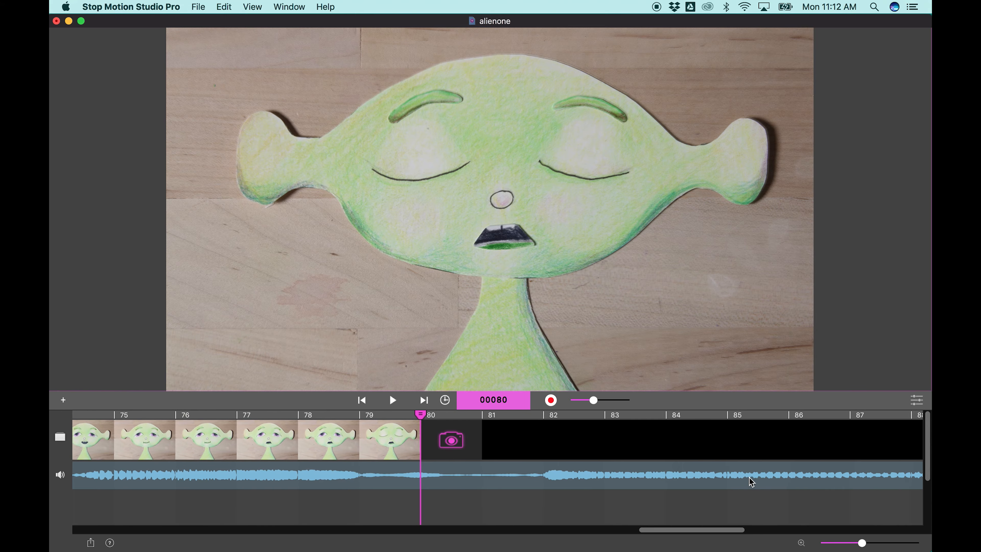
scroll(749, 477, "left", 3)
scroll(749, 478, "left", 2)
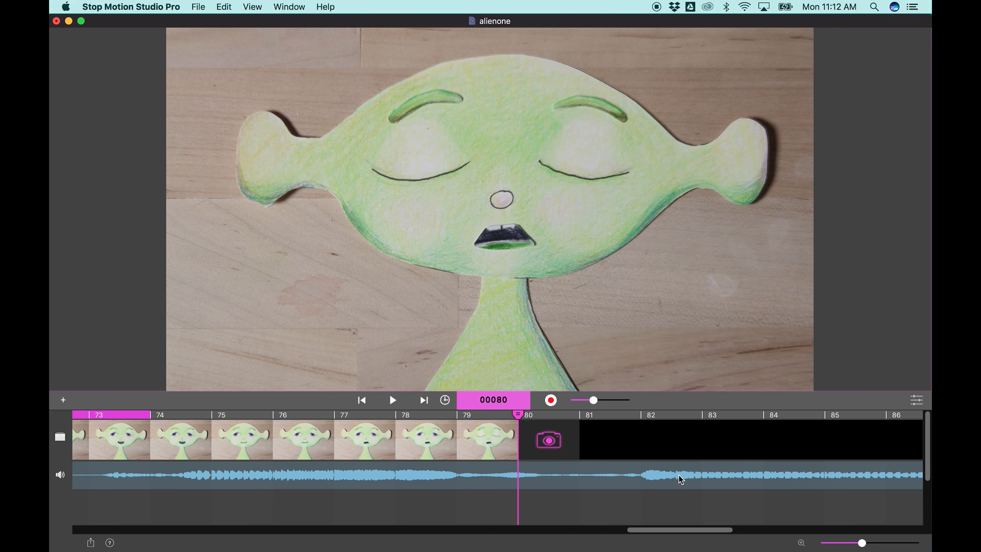
left_click_drag(594, 401, 575, 400)
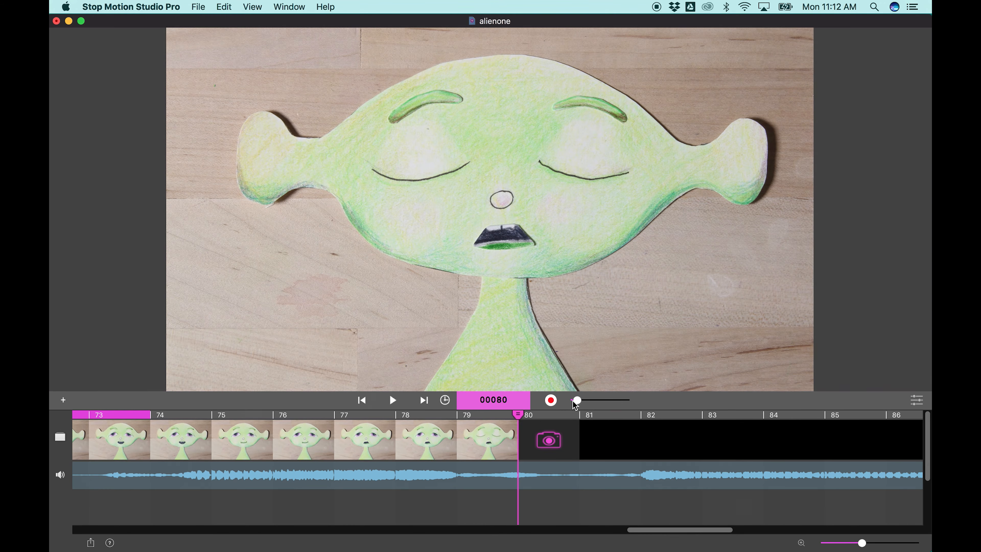
left_click(393, 400)
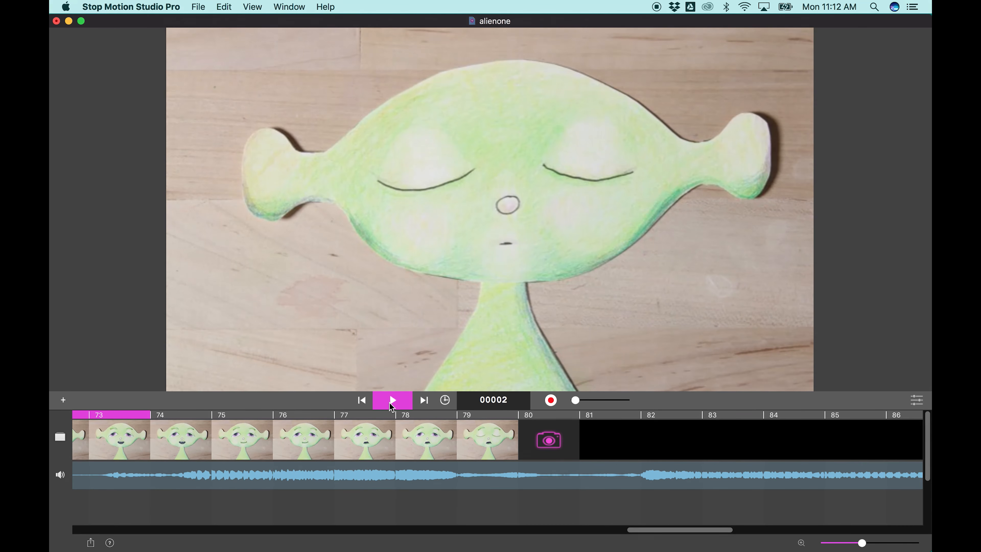
- Select frame 79 and capture frames 80 to 82 with the same closed eyes and open mouth, the camera view partly blended in
left_click(511, 449)
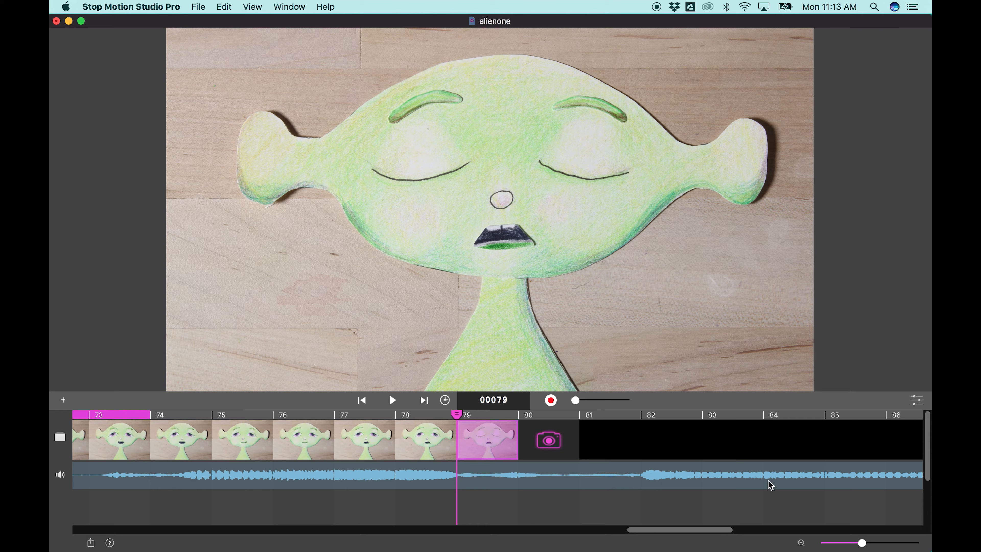
left_click(551, 400)
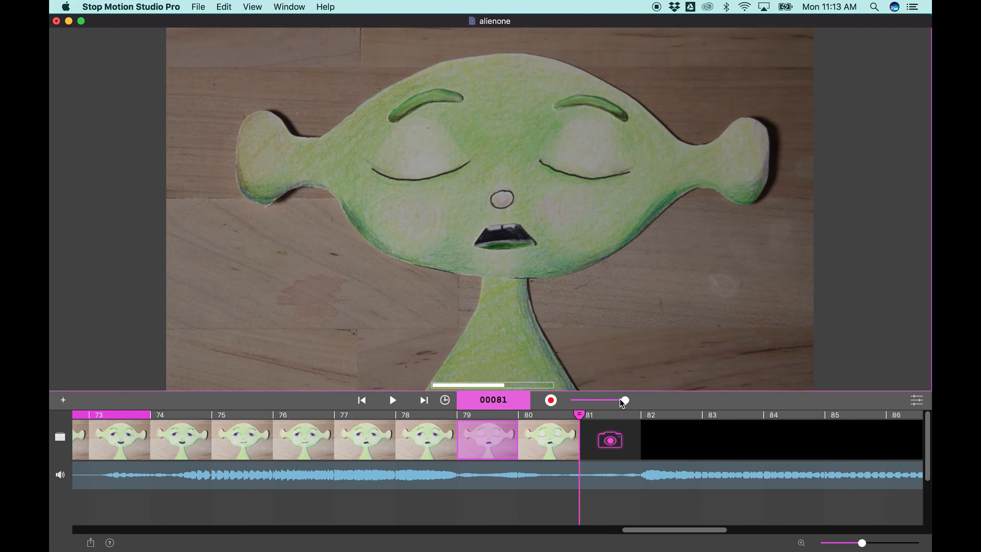
left_click_drag(623, 400, 606, 400)
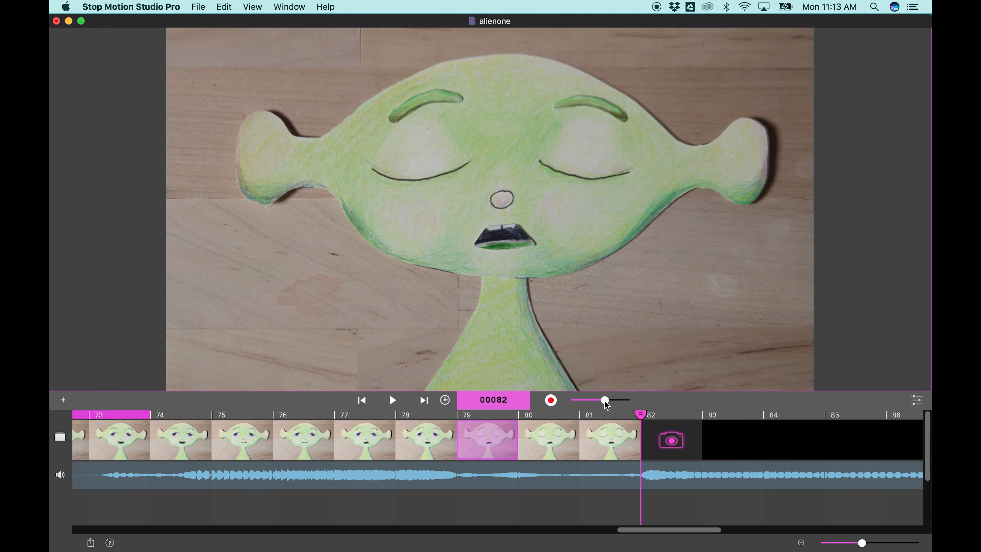
left_click_drag(605, 401, 600, 401)
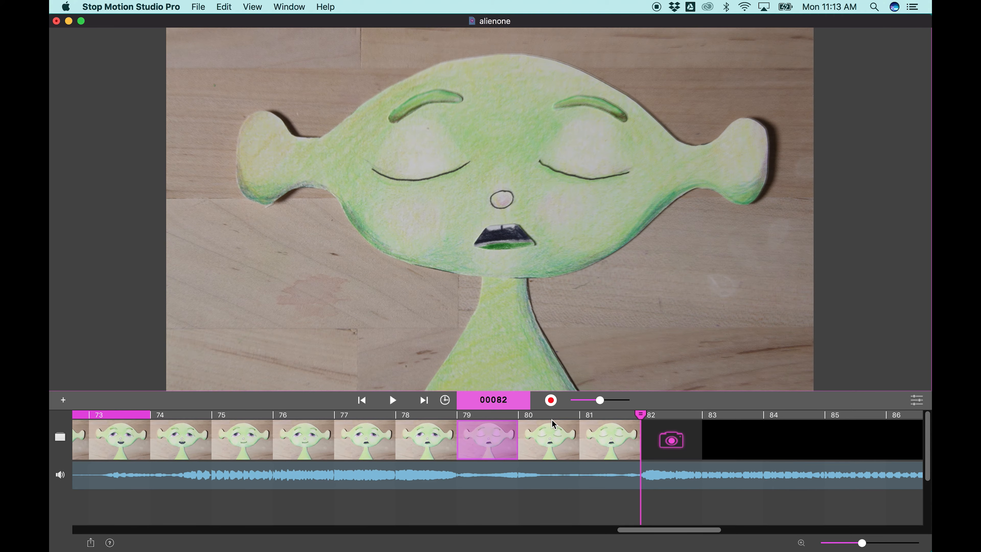
left_click(551, 402)
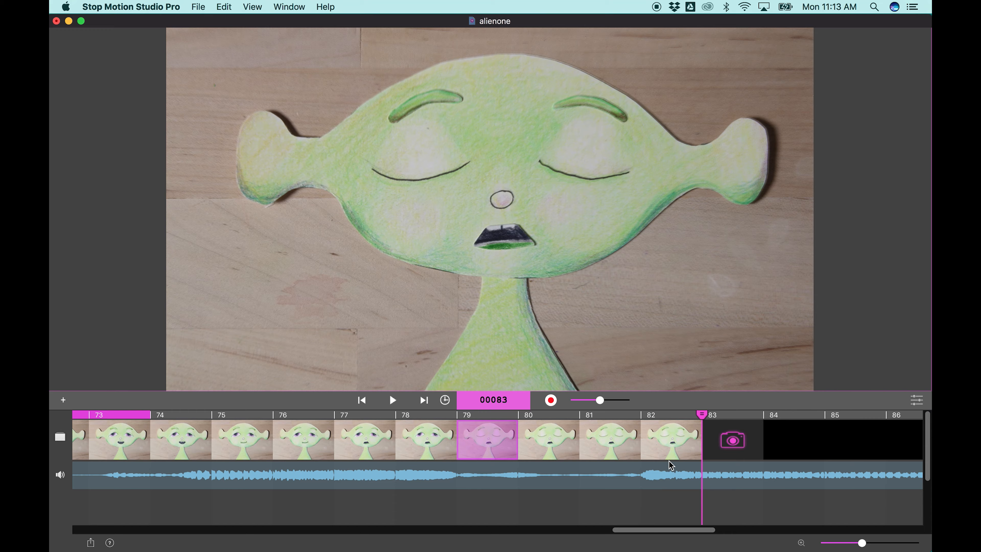
- Play the animation with the live camera overlay turned off and stop the playback
left_click(392, 401)
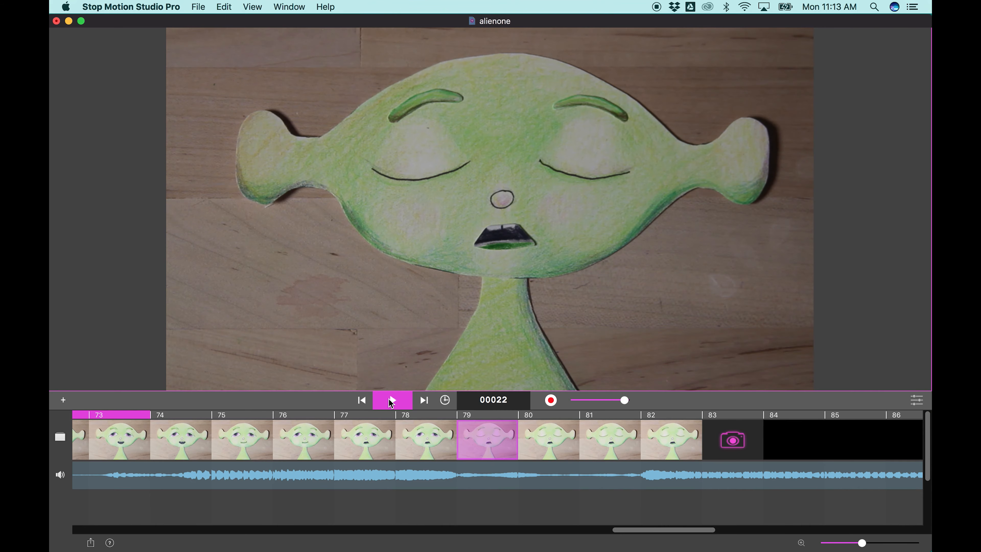
left_click_drag(624, 401, 568, 402)
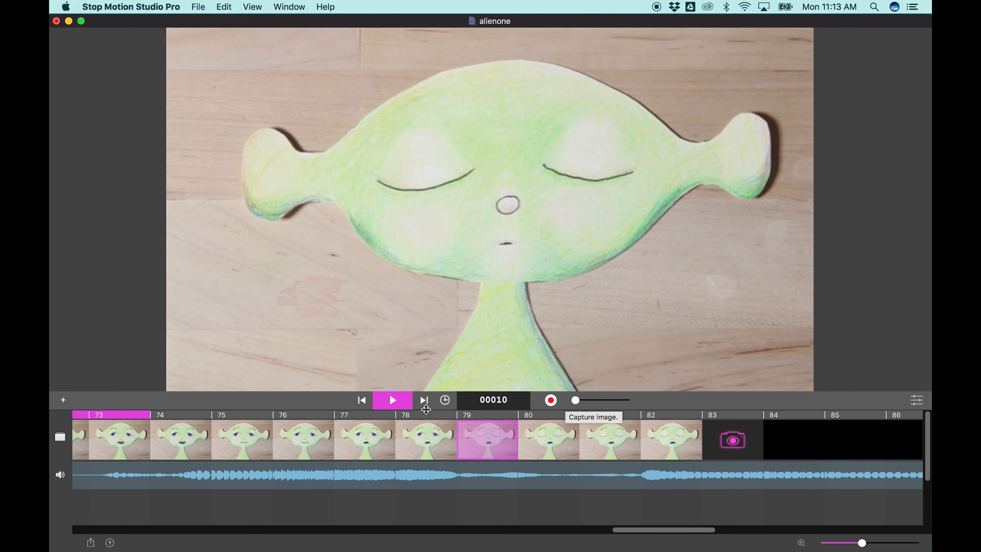
key("space")
- Blend the live camera view over frame 82 and capture frames 83 and 84 with the eyes half open
left_click_drag(575, 400, 609, 402)
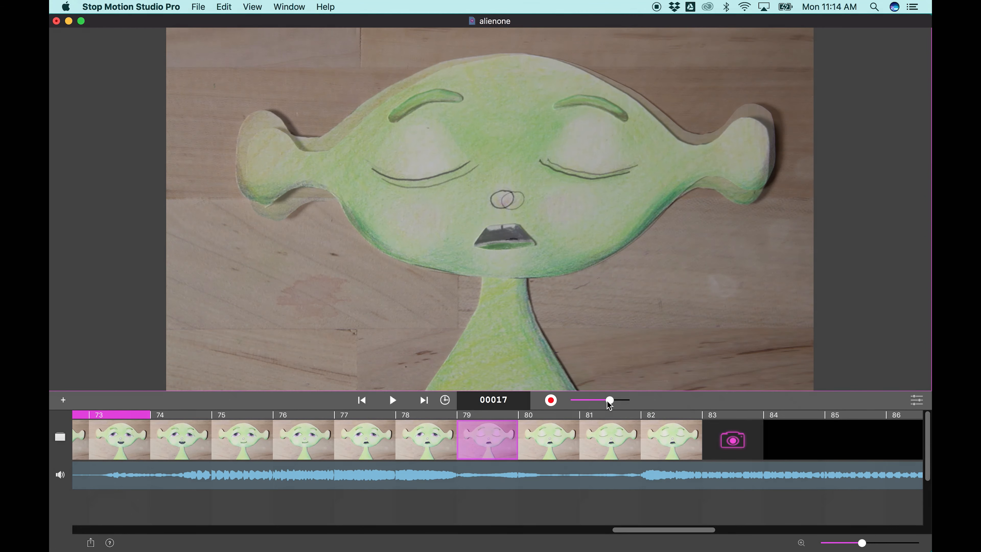
left_click(683, 432)
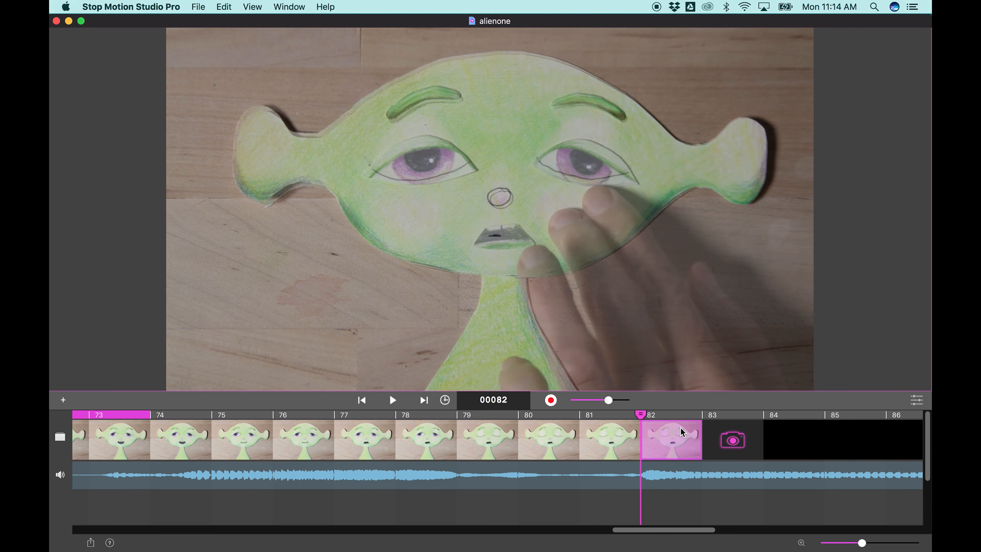
left_click(551, 400)
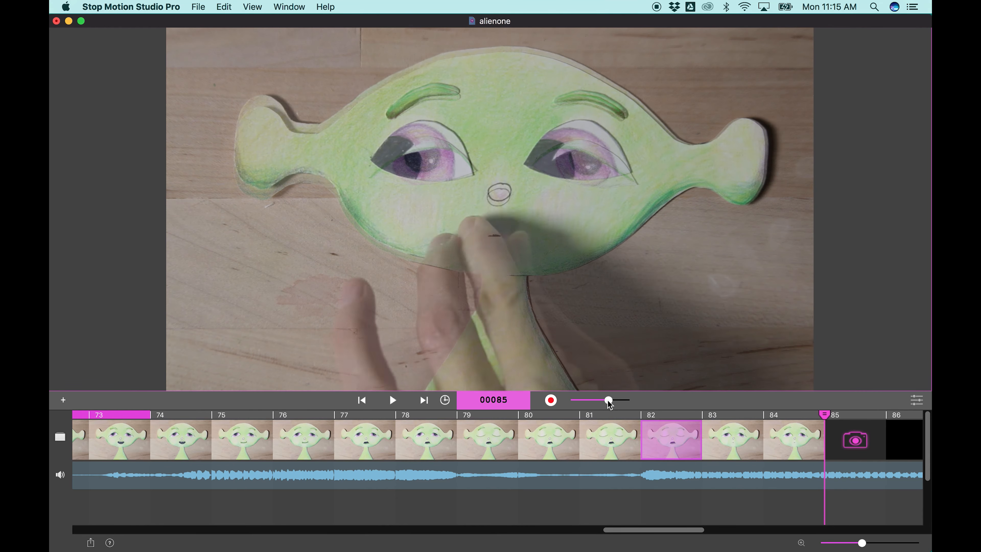
- Capture frames 85 to 89 with the eyes looking sideways and the mouth open, the camera view partly blended in
left_click(551, 400)
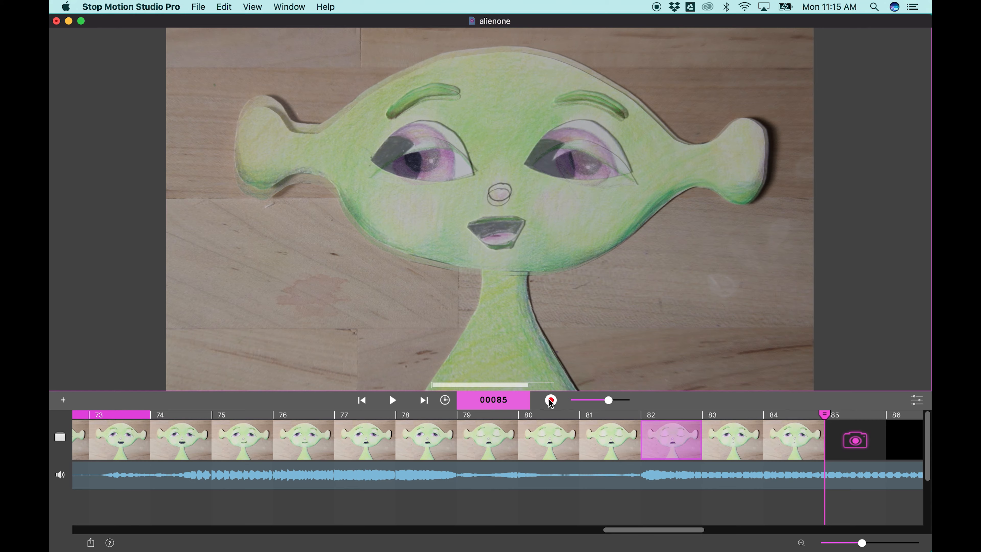
left_click(551, 401)
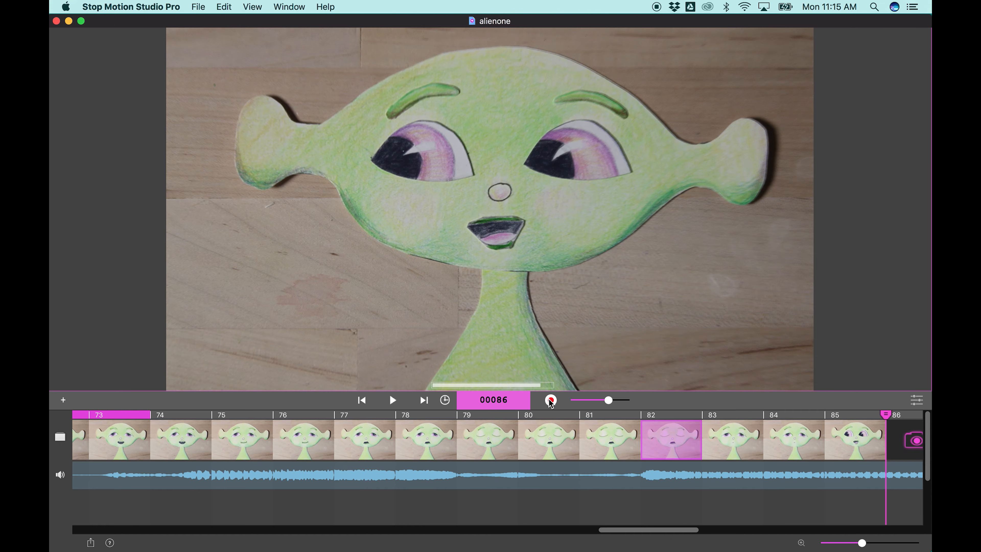
left_click(550, 401)
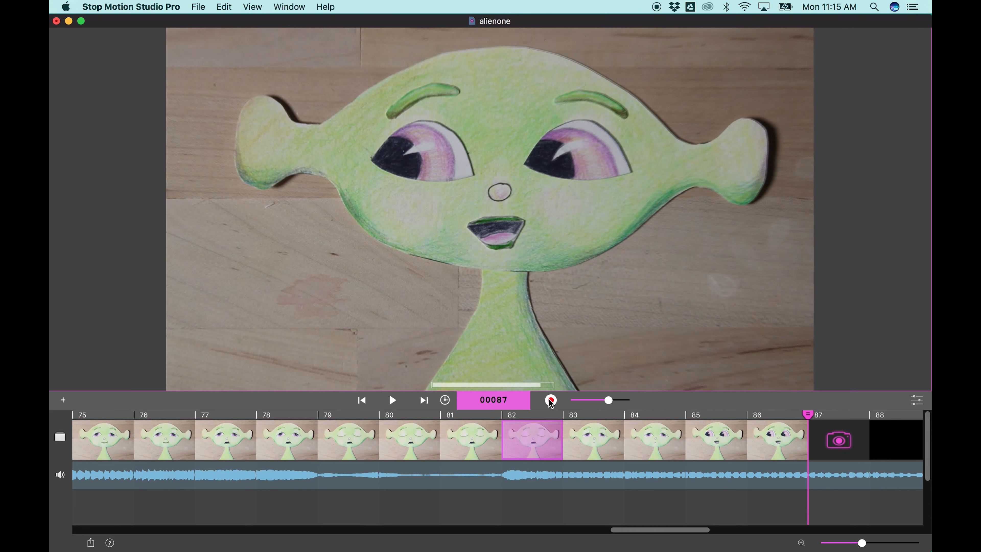
left_click(551, 401)
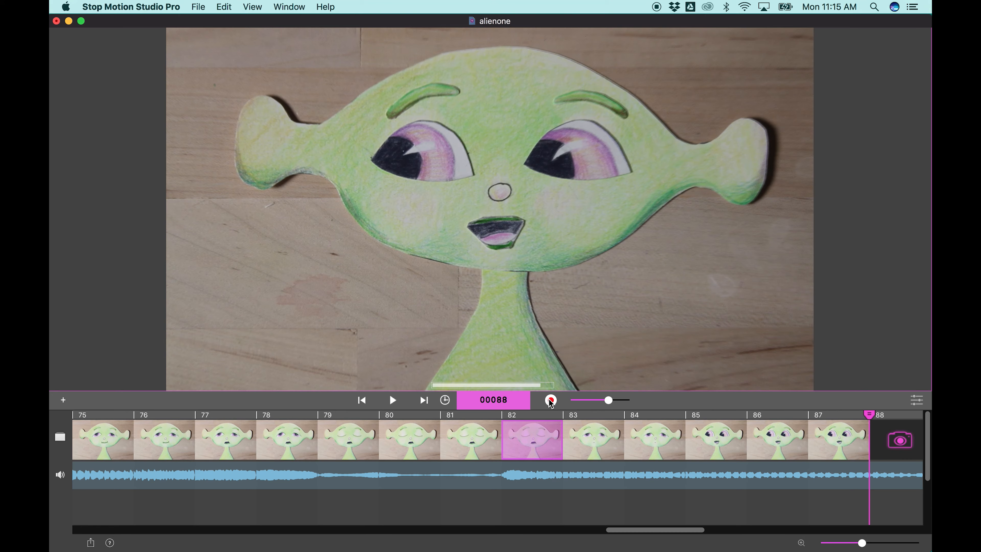
left_click(551, 401)
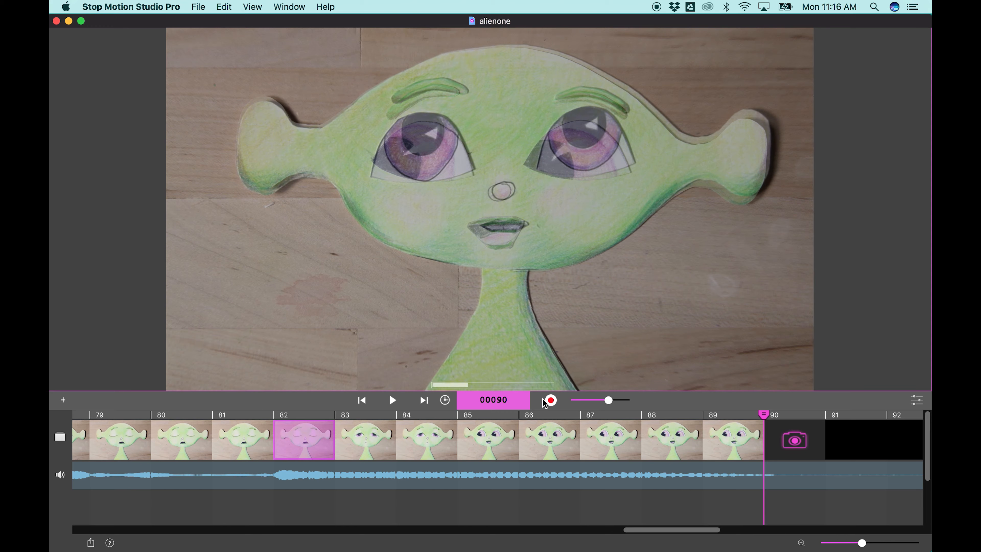
- Capture frames 90 to 92 with the eyes looking up and the mouth closing, and turn the live camera overlay off
left_click(551, 401)
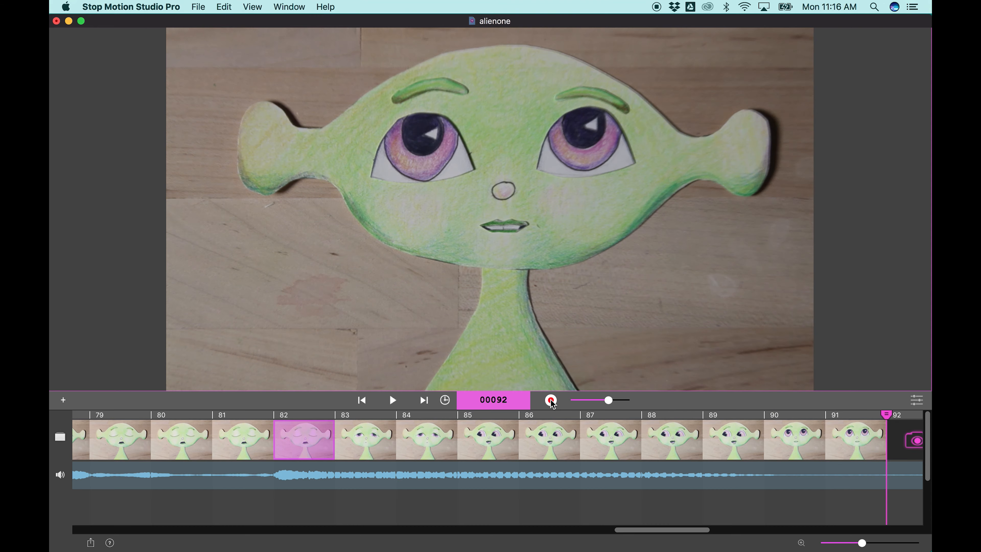
left_click(551, 400)
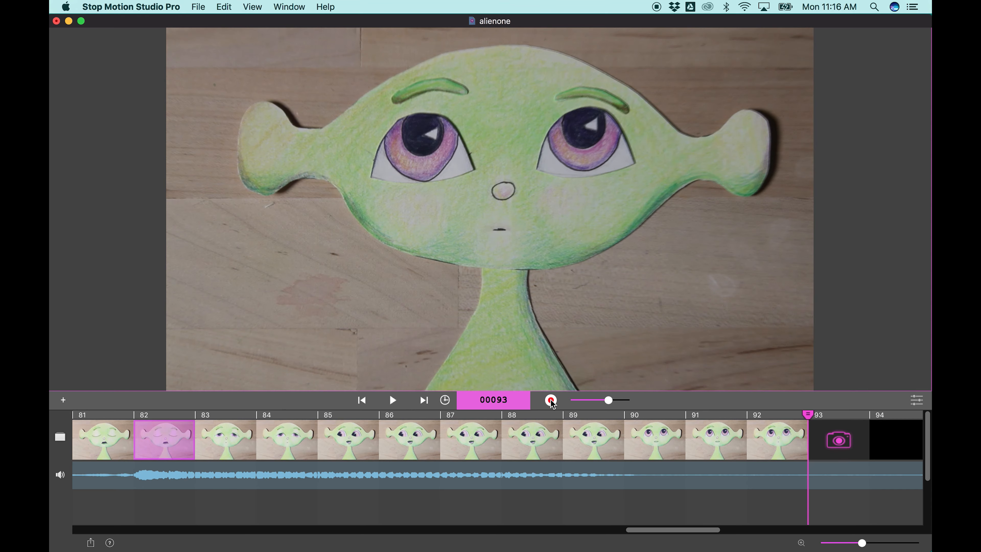
left_click_drag(608, 401, 565, 401)
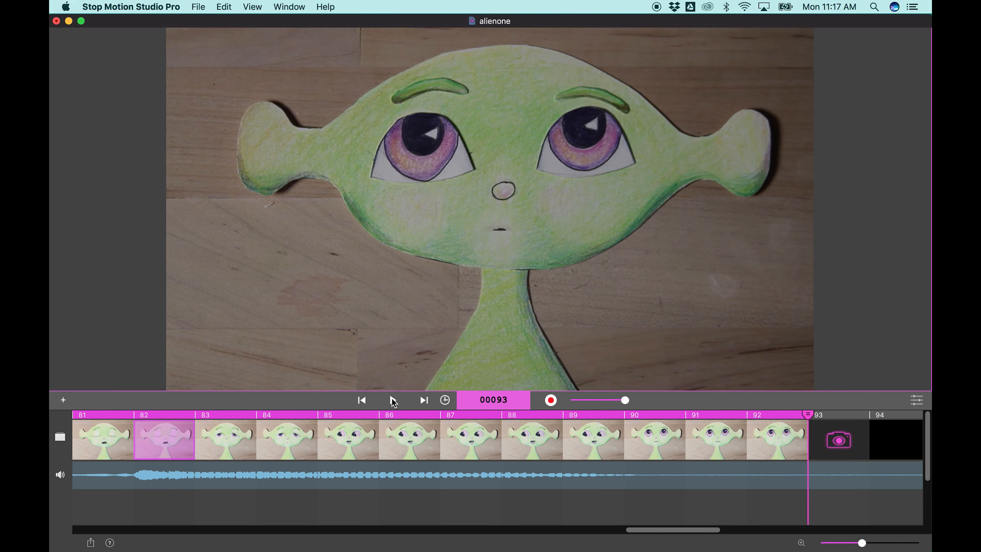
- Play the animation, stop the playback and view individual frames near the end of the timeline, including frame 86
left_click(392, 398)
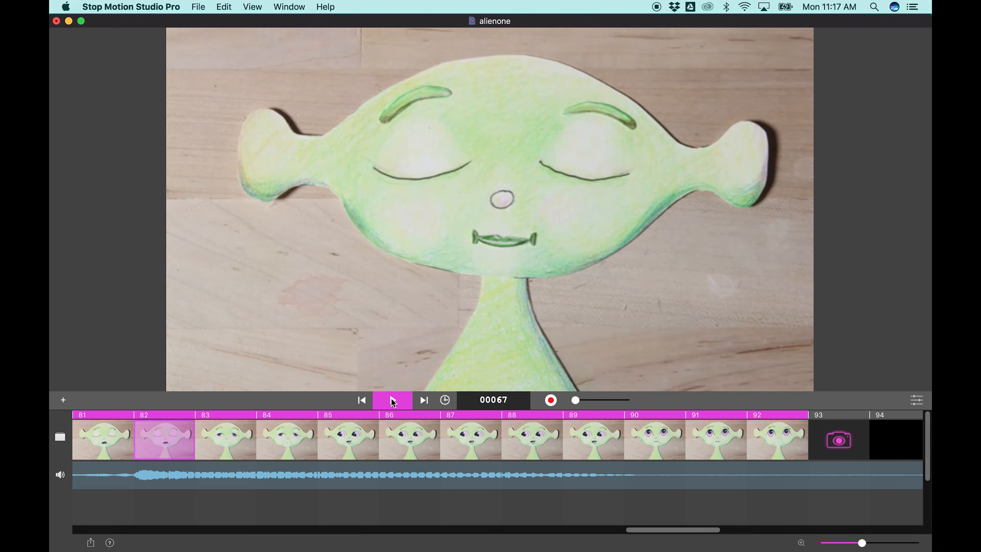
left_click(391, 398)
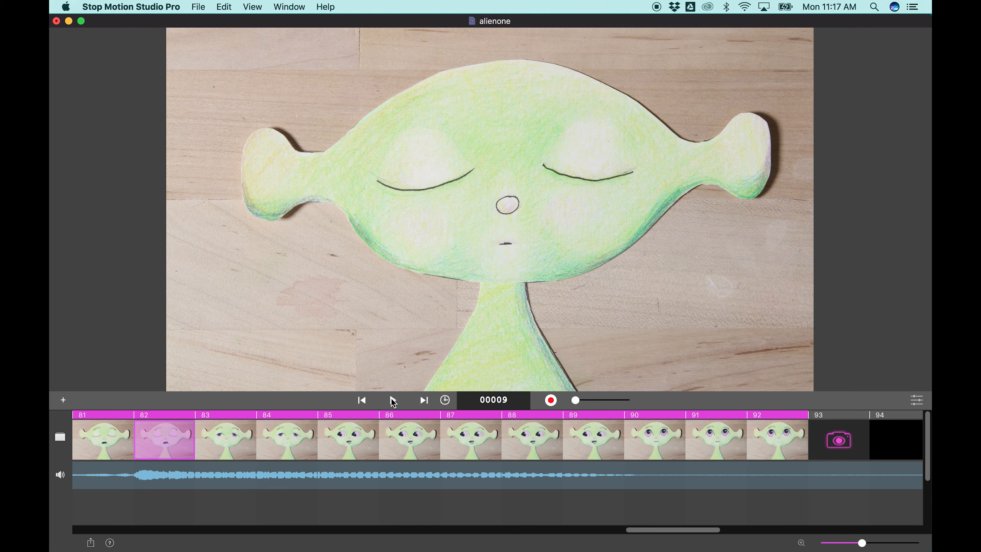
left_click(403, 443)
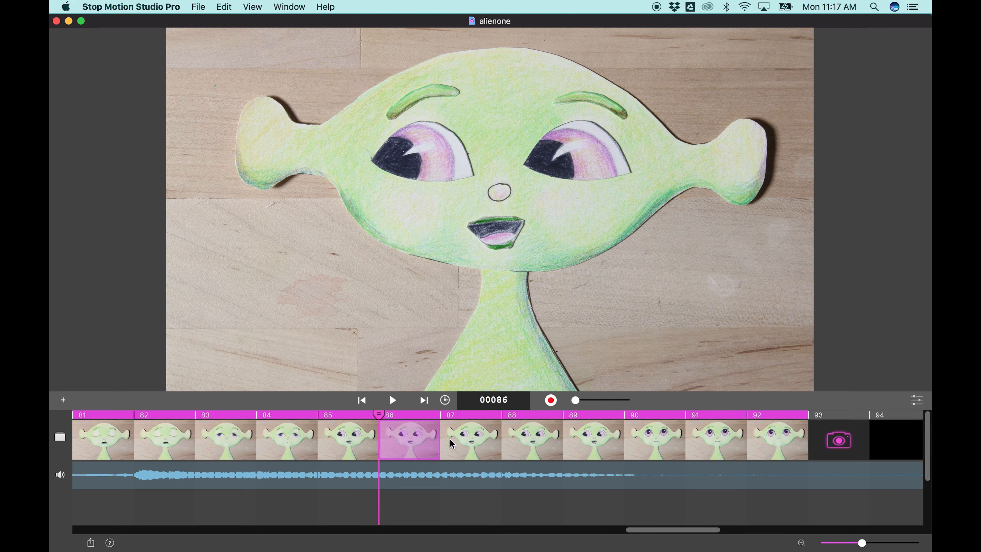
left_click(771, 435)
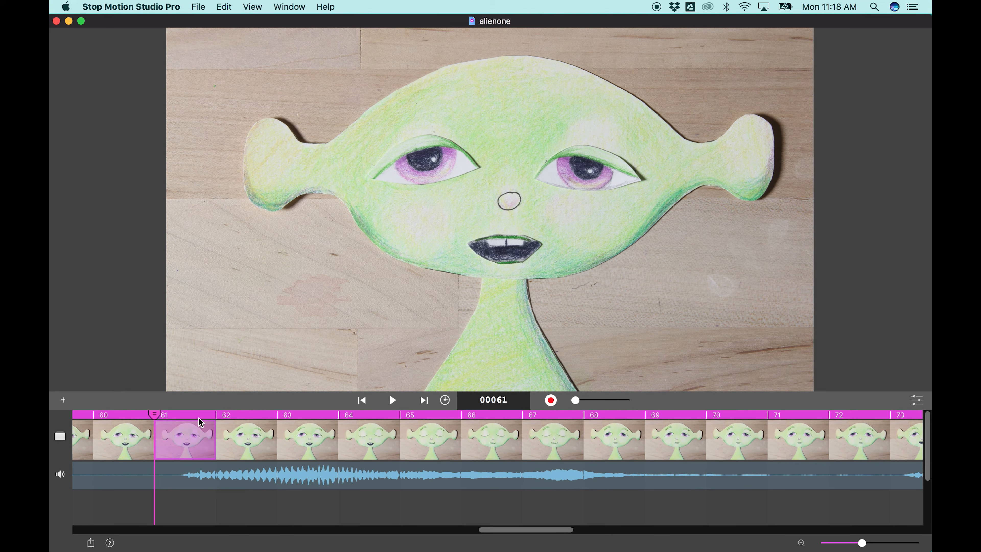
- Insert the Down sound effect at frame 61 and play the animation with it
right_click(178, 435)
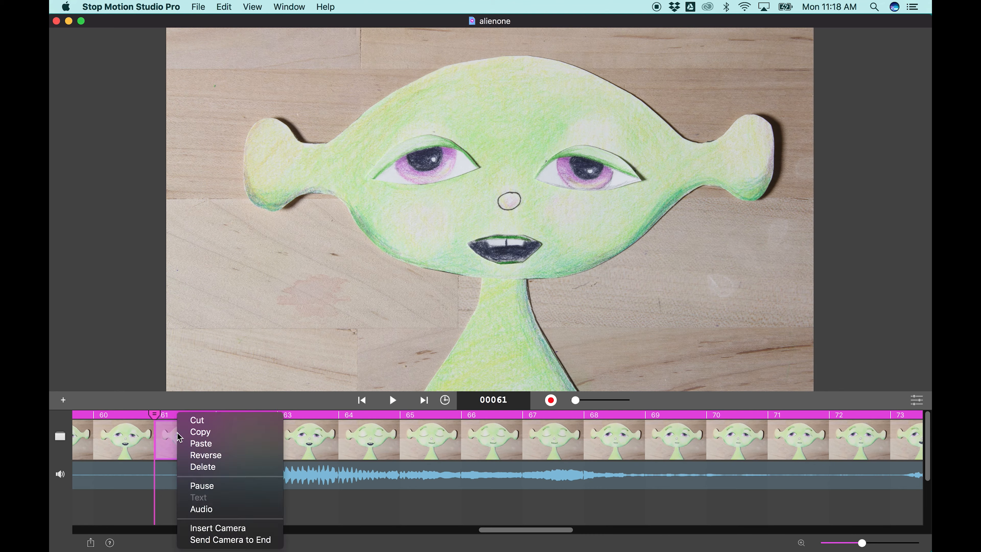
left_click(216, 509)
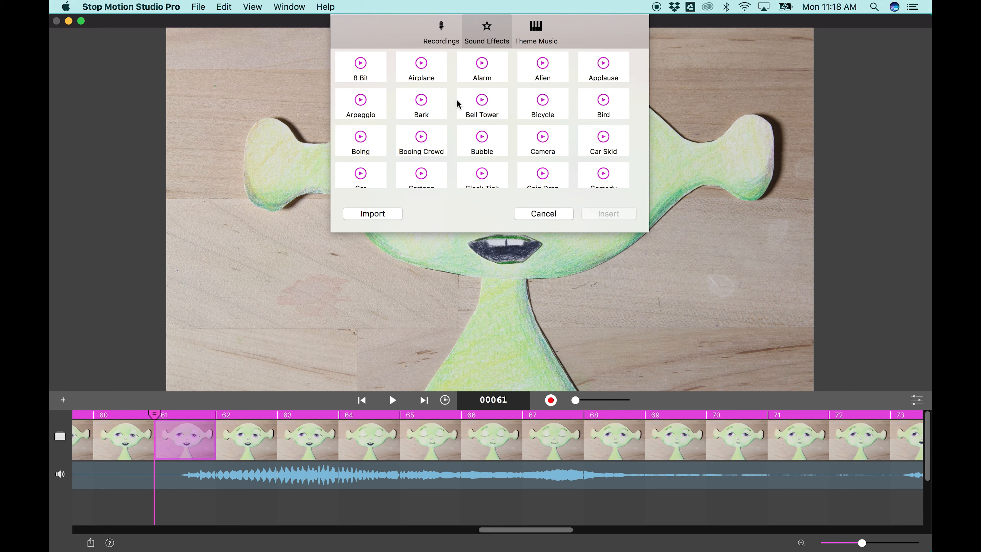
scroll(458, 103, "down", 3)
scroll(458, 103, "down", 1)
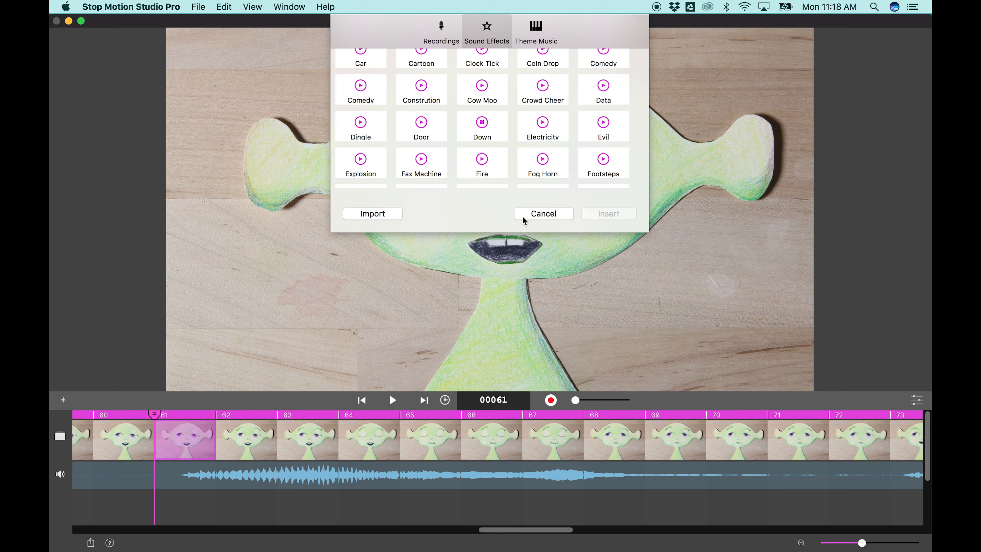
left_click(609, 214)
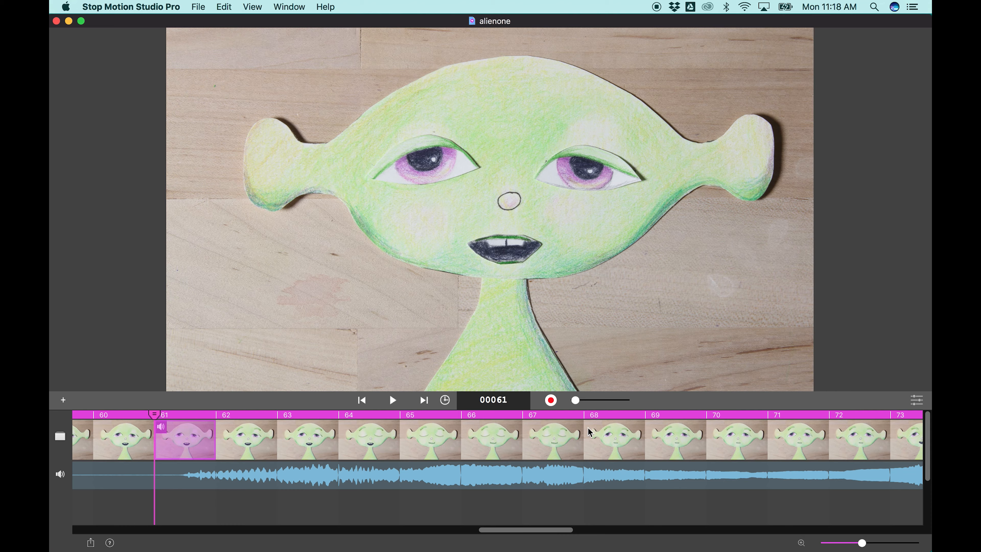
left_click(393, 403)
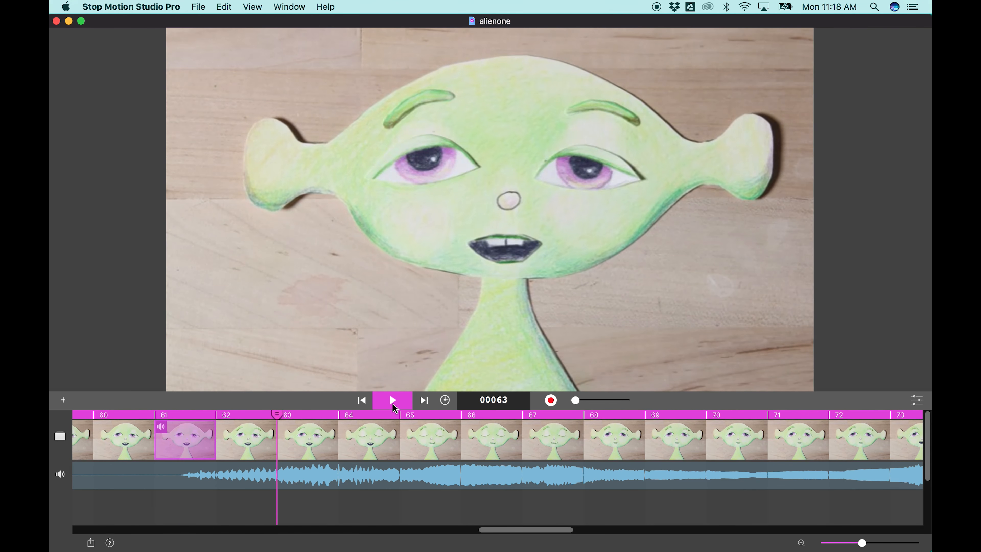
left_click(407, 403)
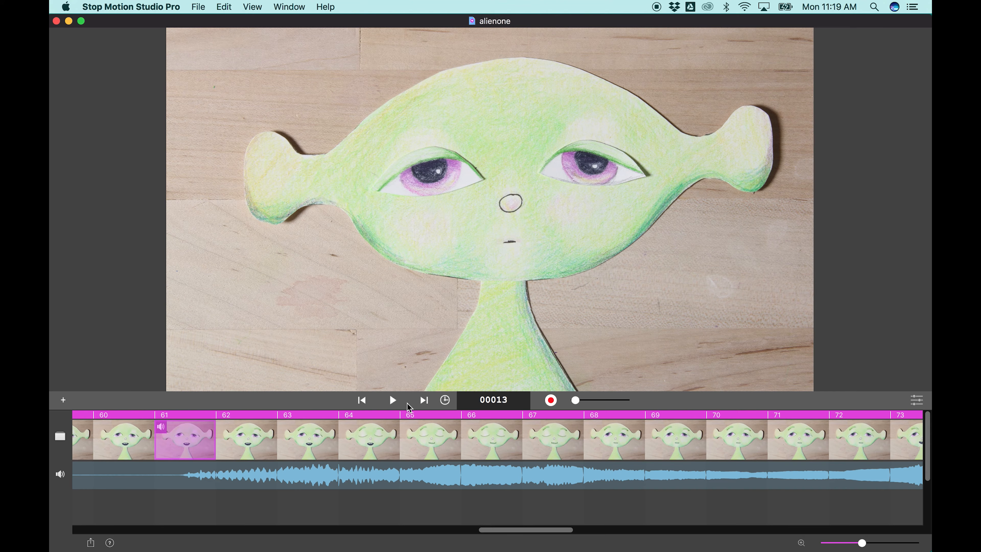
- Examine the audio track around frames 59 to 73, where the sound effect overlaps the voice recording
scroll(342, 507, "down", 5)
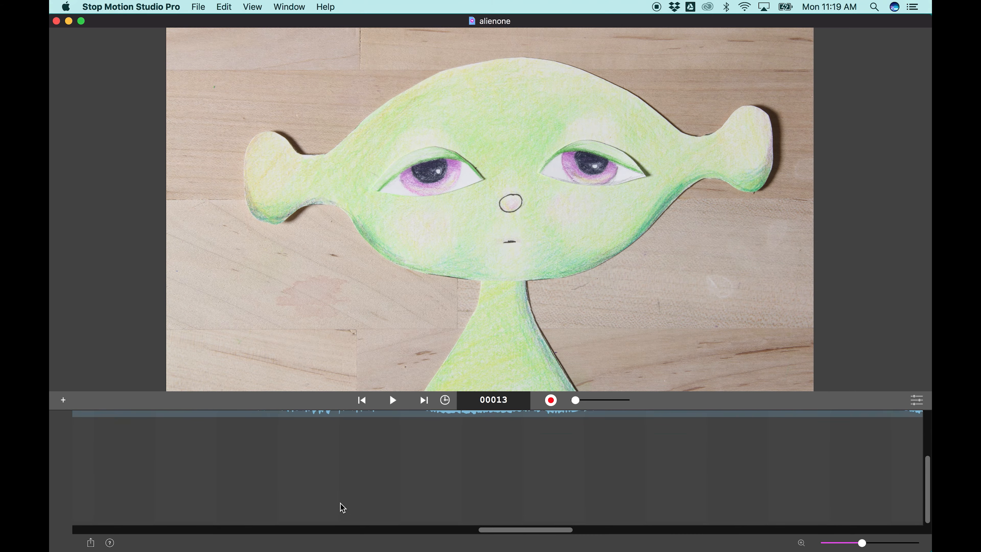
scroll(342, 507, "up", 4)
scroll(342, 507, "down", 2)
scroll(342, 507, "up", 2)
scroll(342, 507, "up", 1)
scroll(342, 507, "down", 1)
scroll(342, 507, "up", 1)
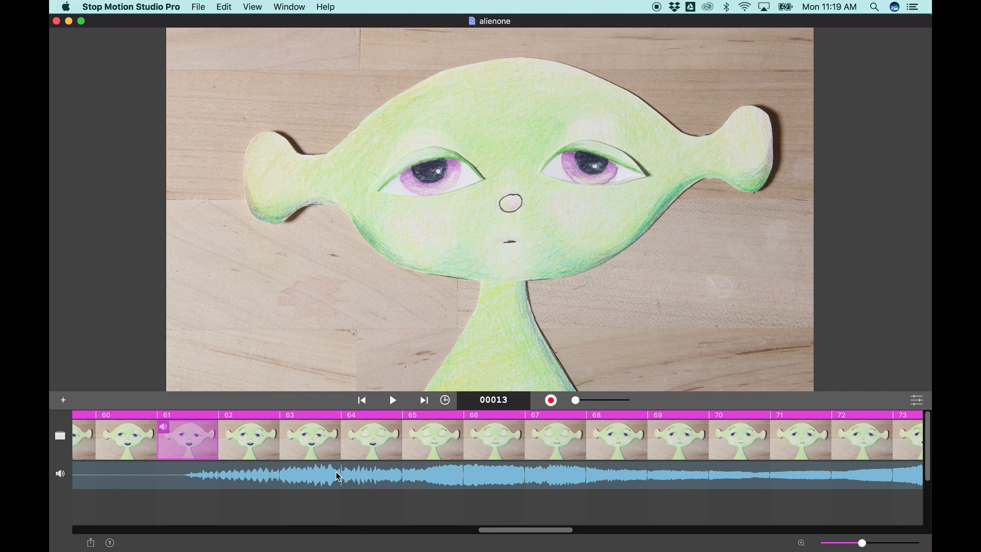
scroll(406, 481, "down", 2)
scroll(407, 483, "up", 2)
scroll(406, 483, "down", 4)
scroll(403, 482, "up", 1)
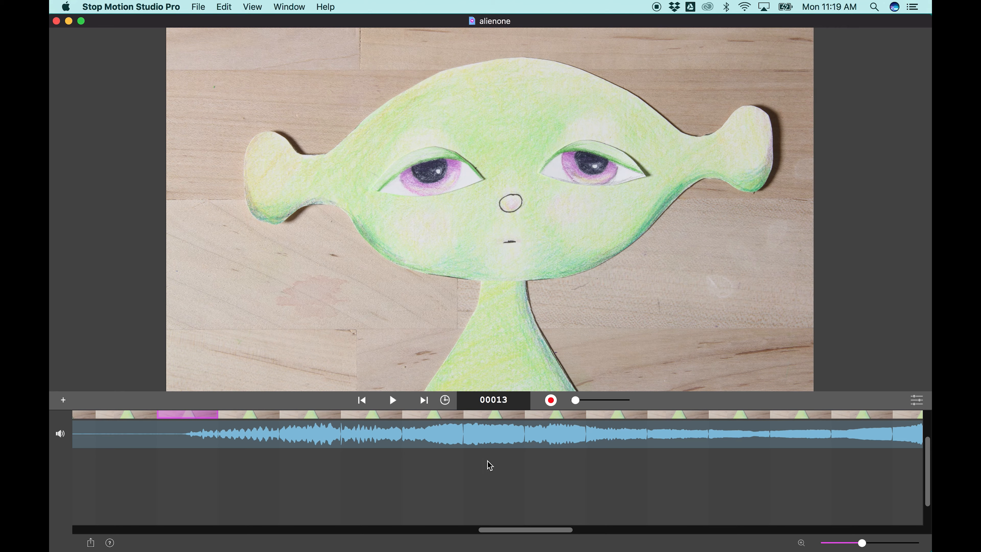
scroll(507, 483, "up", 2)
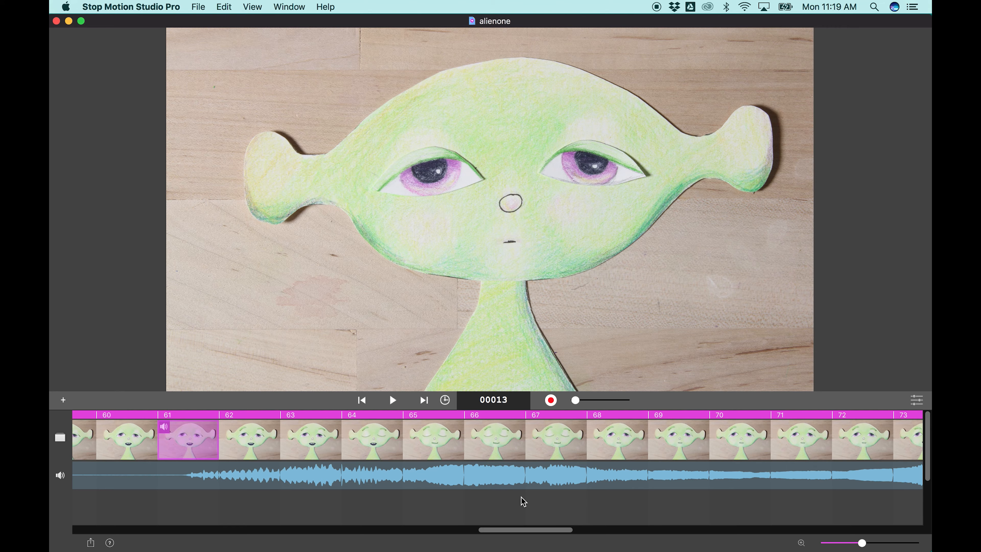
scroll(521, 496, "down", 1)
scroll(521, 496, "up", 1)
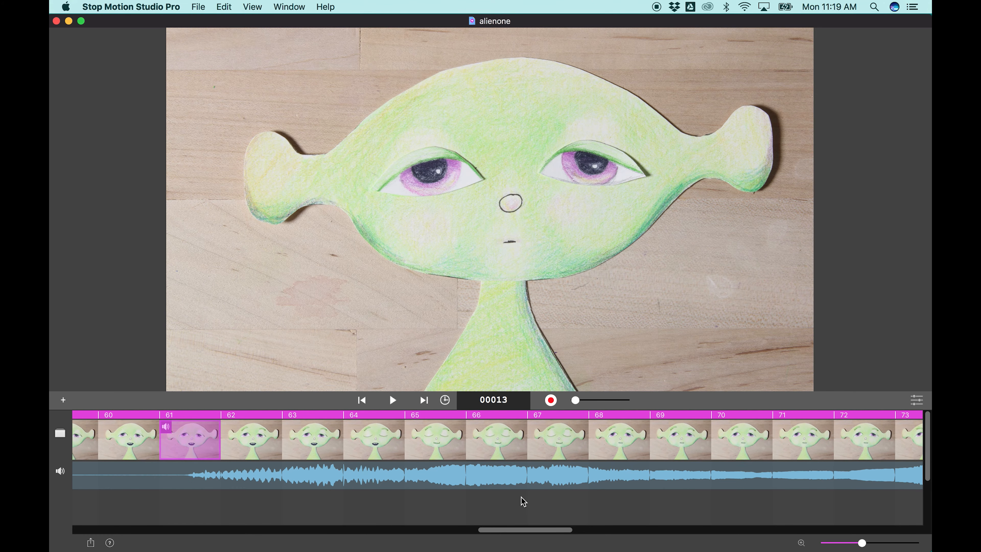
scroll(602, 461, "left", 2)
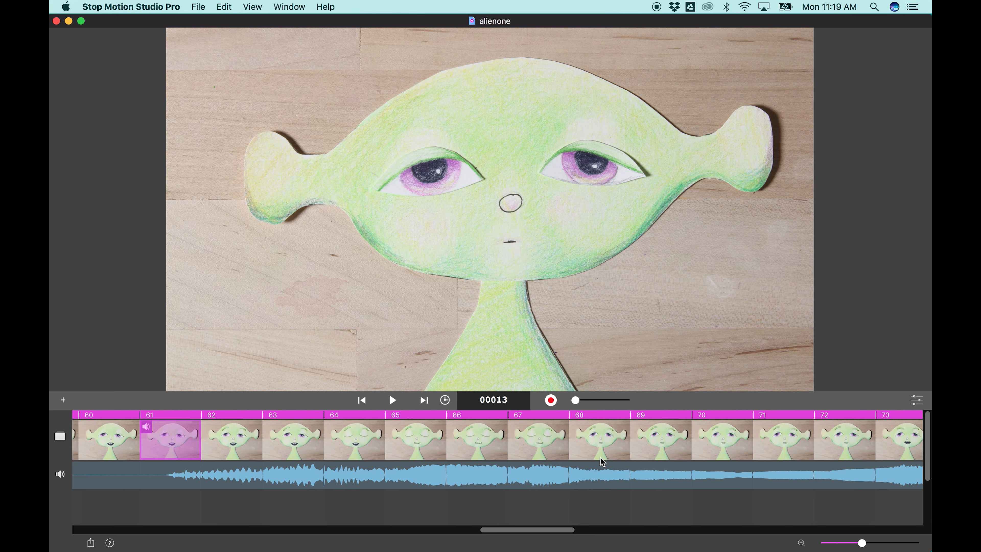
scroll(603, 461, "left", 1)
scroll(276, 454, "left", 2)
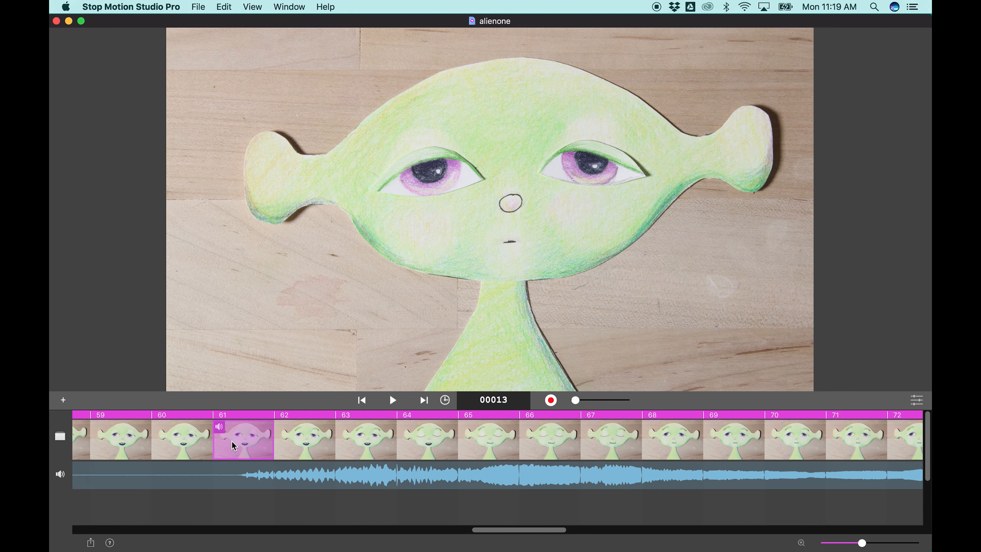
- Remove the Down sound effect from frame 61
left_click(248, 440)
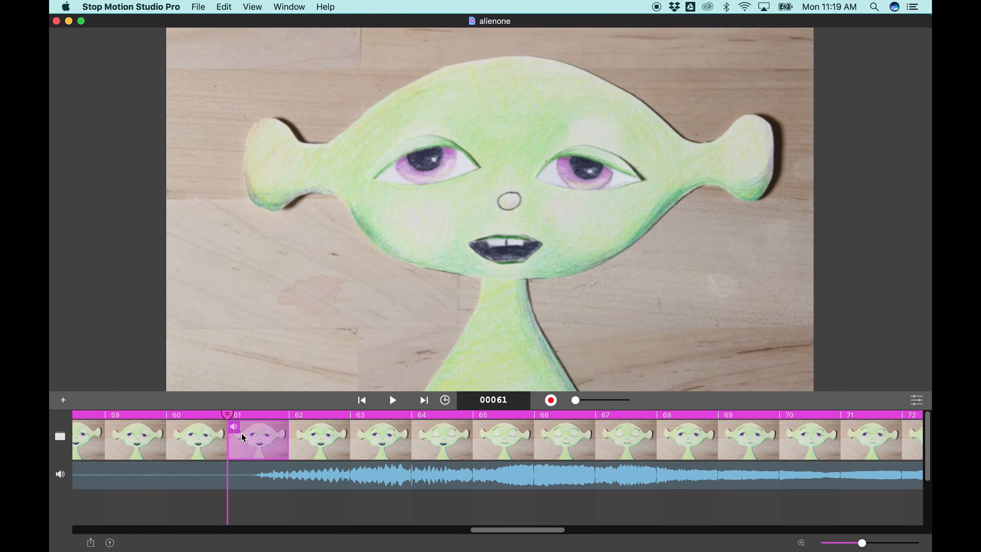
right_click(241, 433)
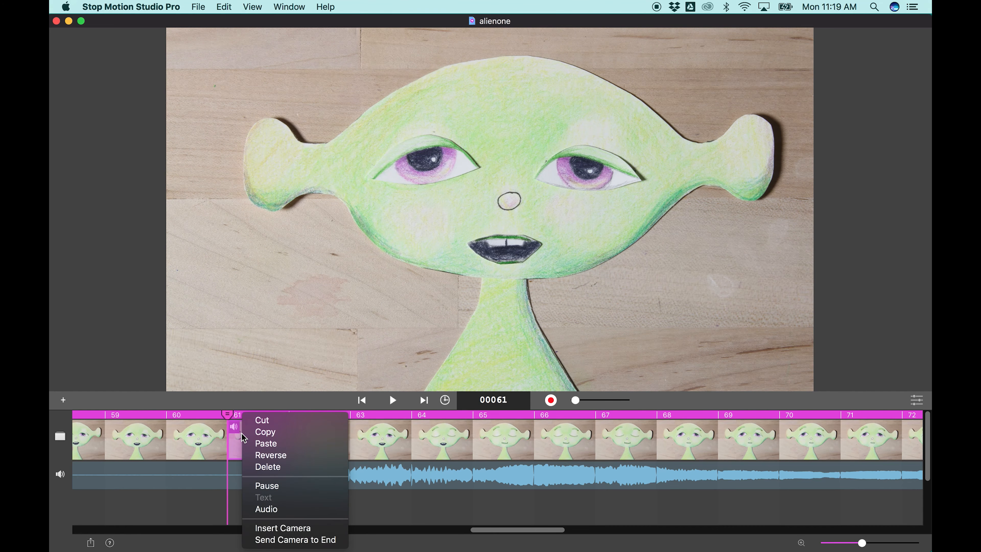
left_click(265, 508)
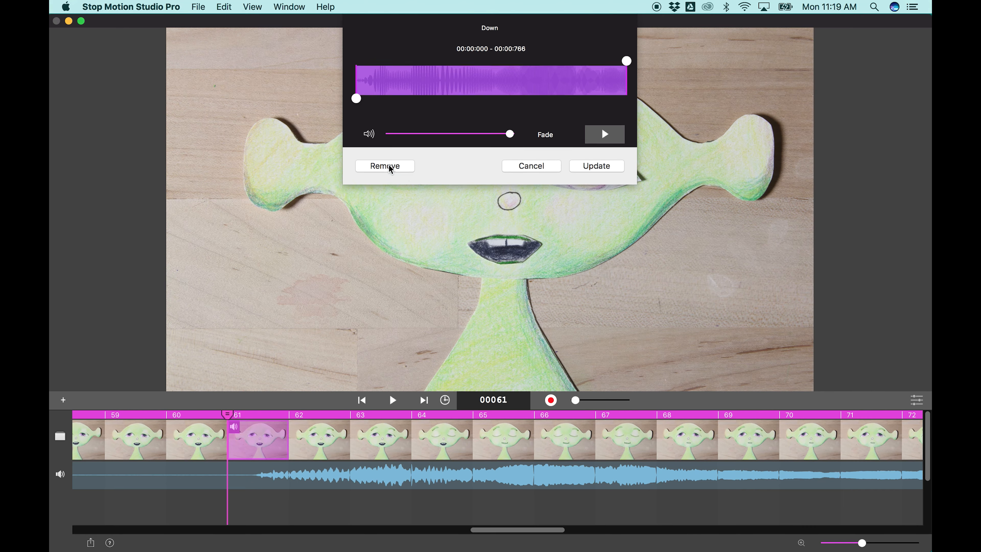
left_click(386, 167)
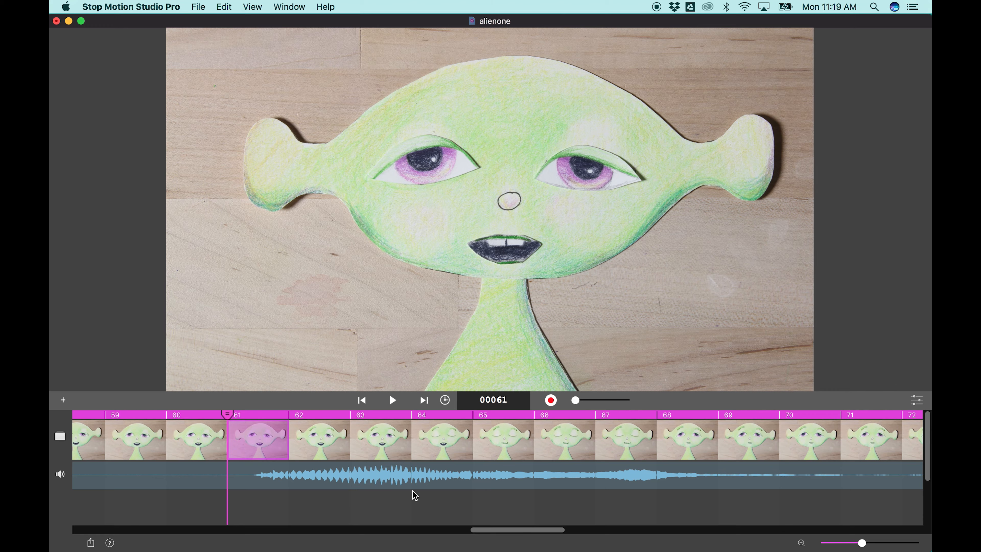
- Examine the frames and the voice waveform from frame 61 to the end of the animation
scroll(478, 487, "right", 10)
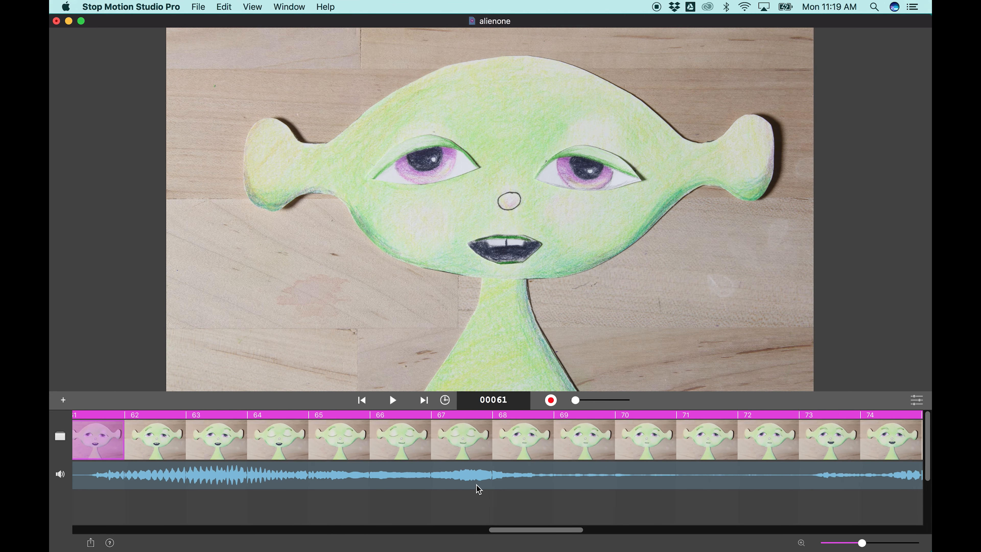
scroll(478, 489, "right", 12)
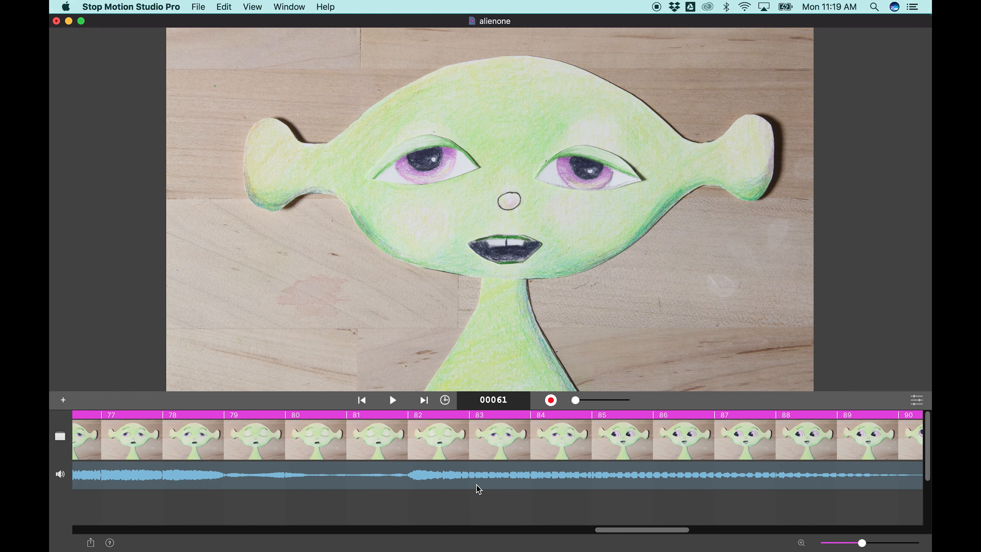
scroll(478, 488, "right", 3)
scroll(477, 487, "left", 10)
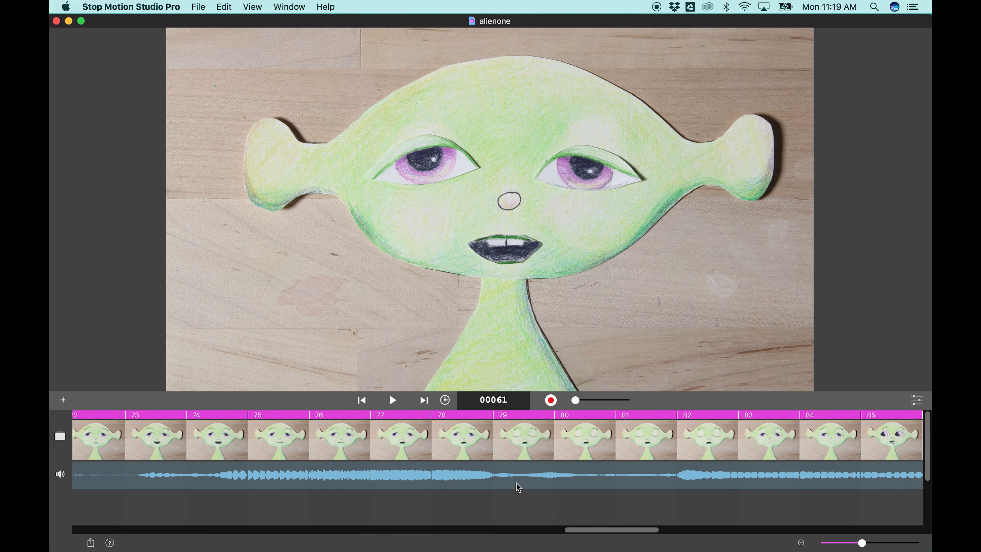
scroll(516, 488, "right", 6)
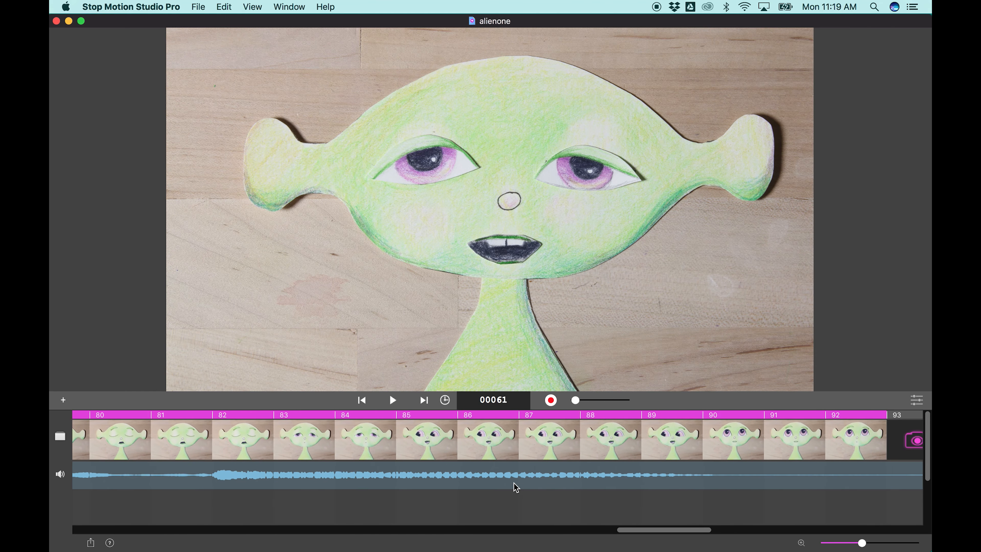
scroll(516, 487, "right", 1)
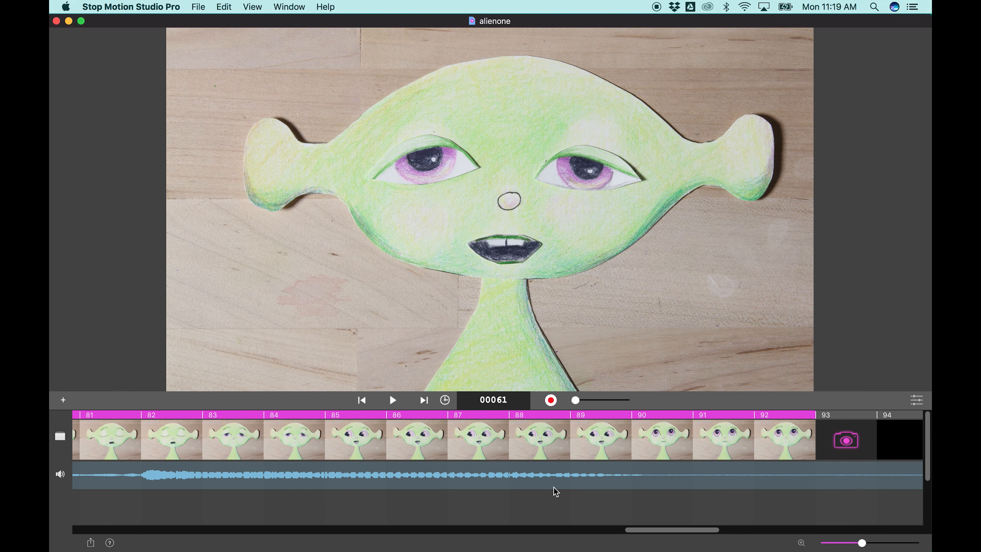
scroll(650, 489, "right", 3)
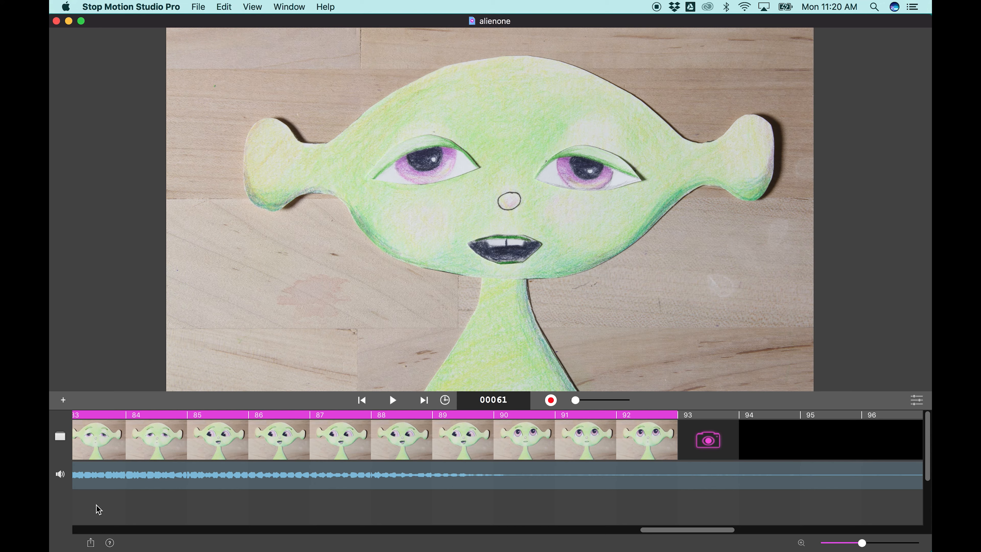
- Switch to GarageBand, trim the silent end of the Narration Vocal#02 region and place the playhead just after it at bar 2, beat 4
left_click(68, 21)
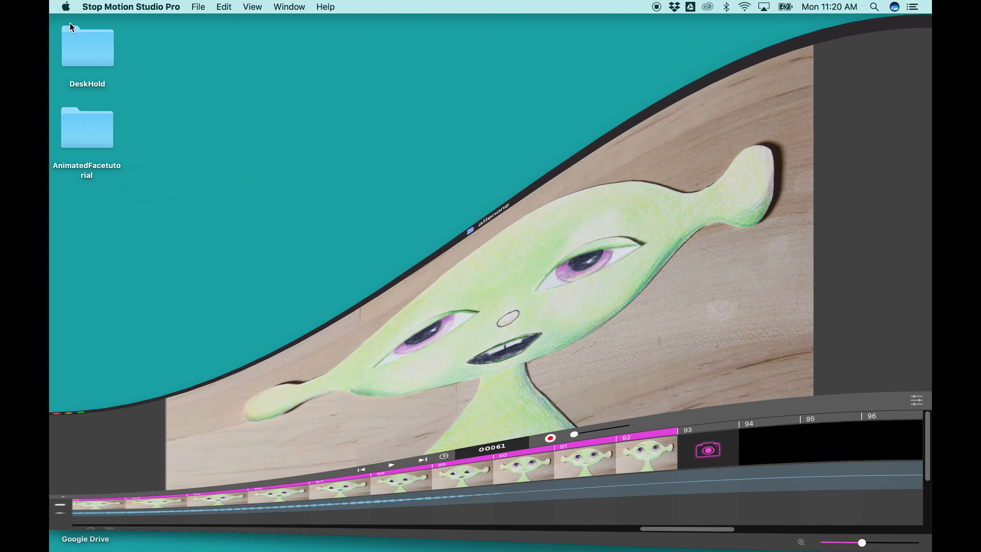
mouse_move(55, 428)
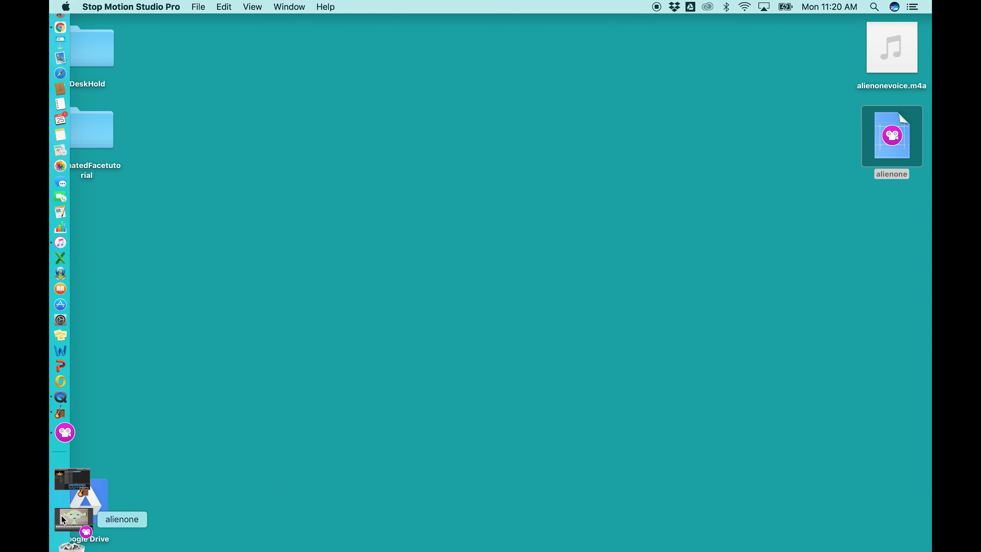
left_click(72, 498)
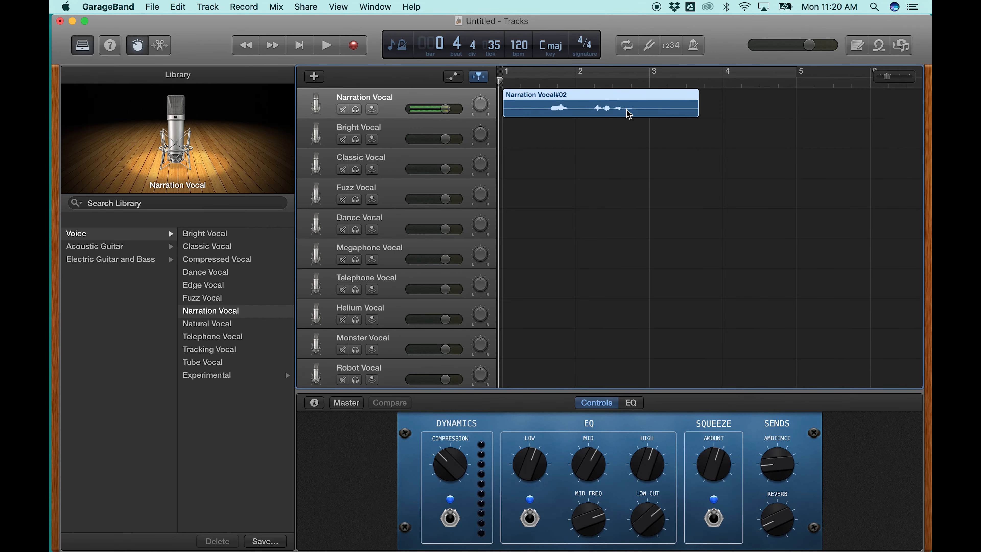
left_click(705, 81)
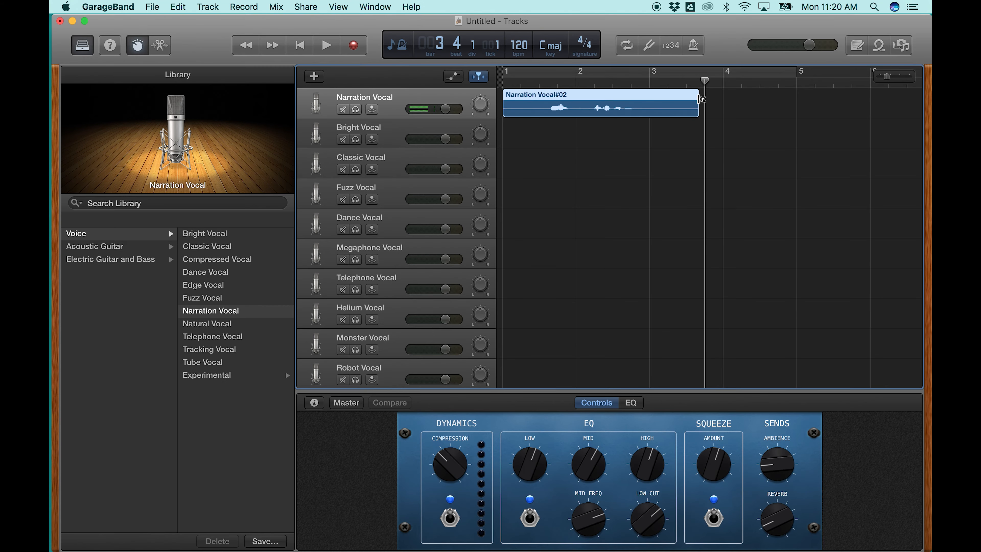
left_click_drag(700, 99, 702, 104)
left_click_drag(705, 81, 645, 83)
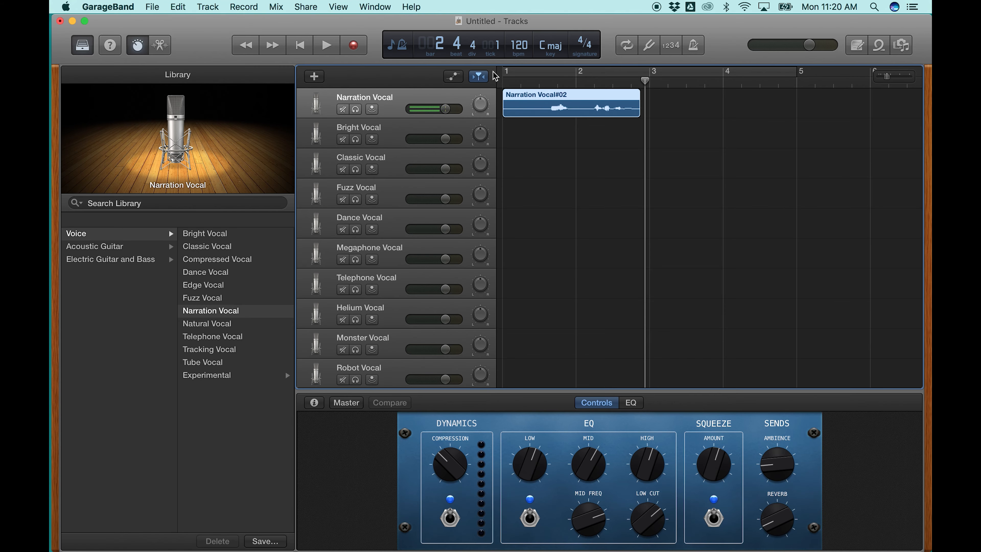
- Record a second voice phrase on the Narration Vocal track, trim its silent start and move it close to the first region
left_click(353, 47)
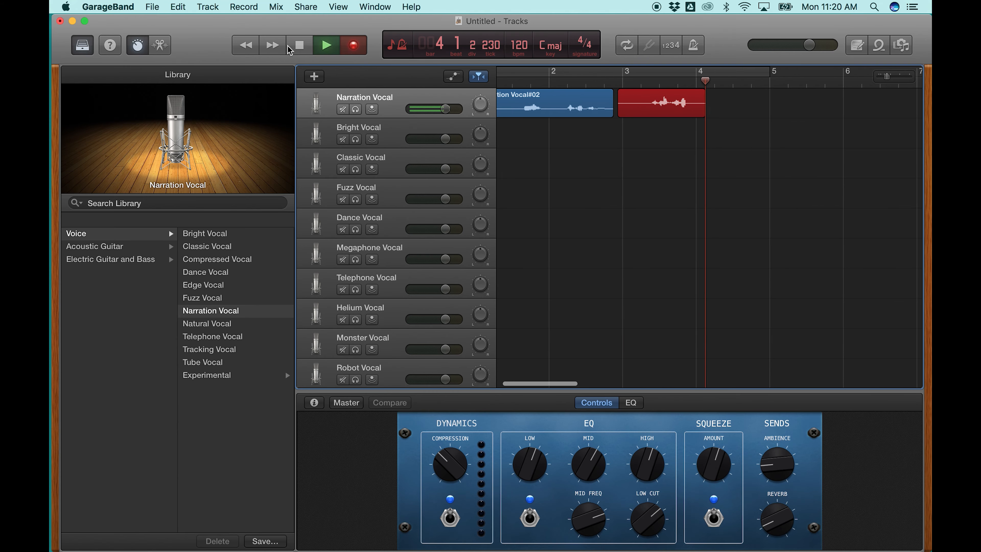
key("space")
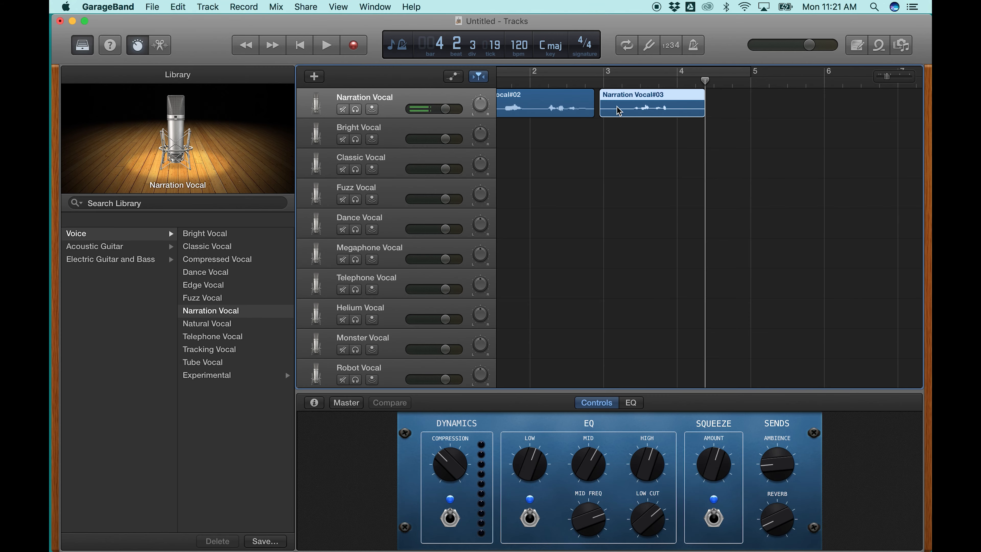
left_click_drag(600, 104, 630, 99)
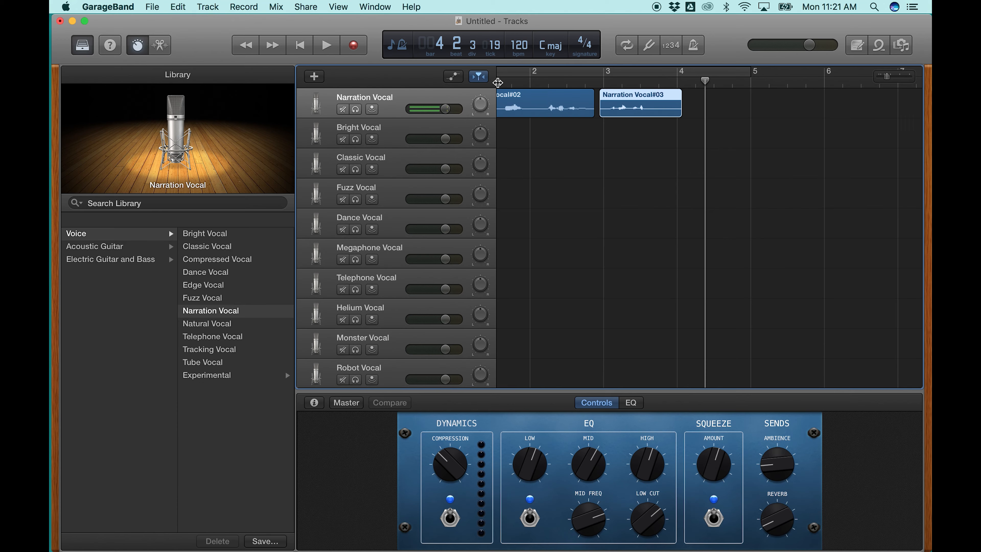
- Play both narration regions from the beginning to check the pause between the phrases
scroll(498, 83, "left", 3)
left_click(506, 82)
left_click(327, 46)
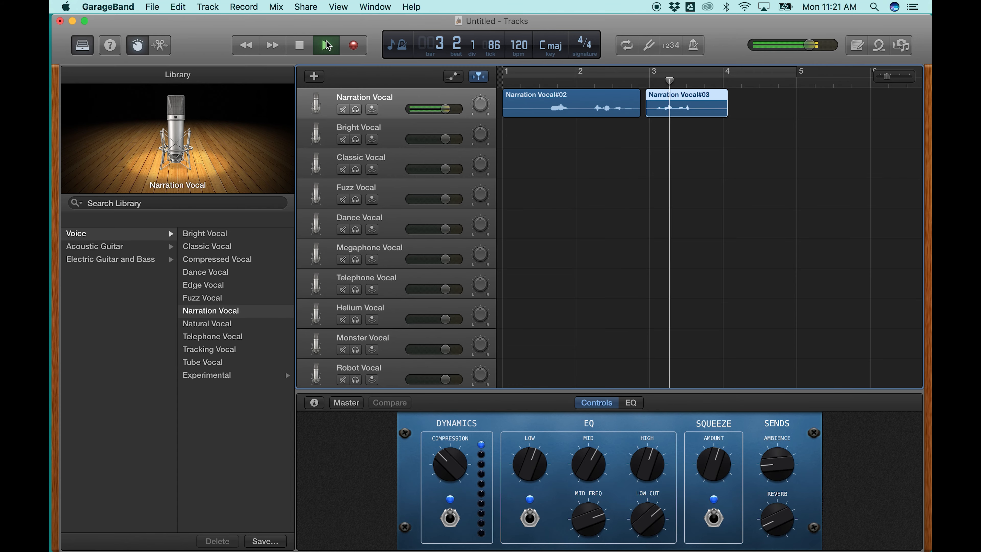
left_click(299, 46)
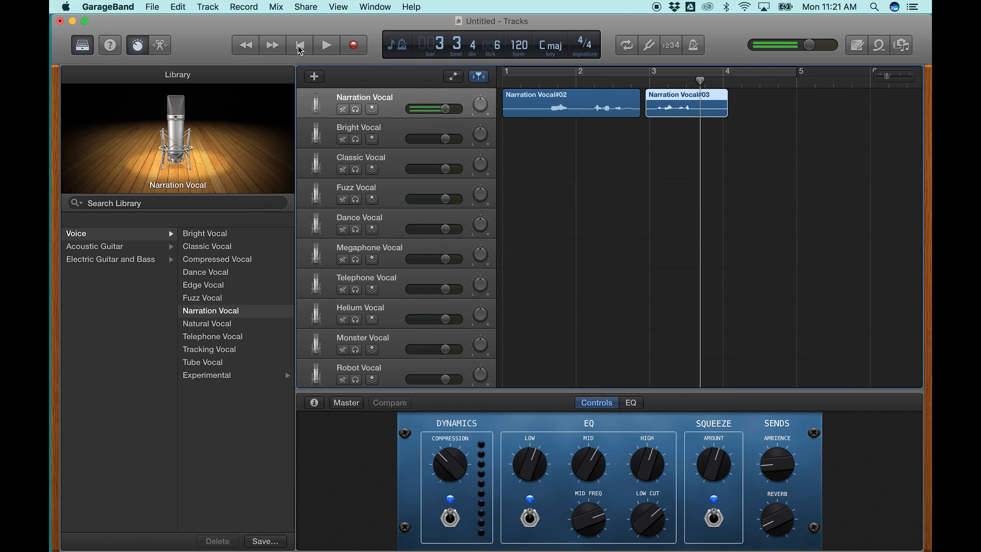
- Export the song to the Desktop as AlienVoicetwo in AAC format at High Quality (192 kBit/s)
left_click(154, 10)
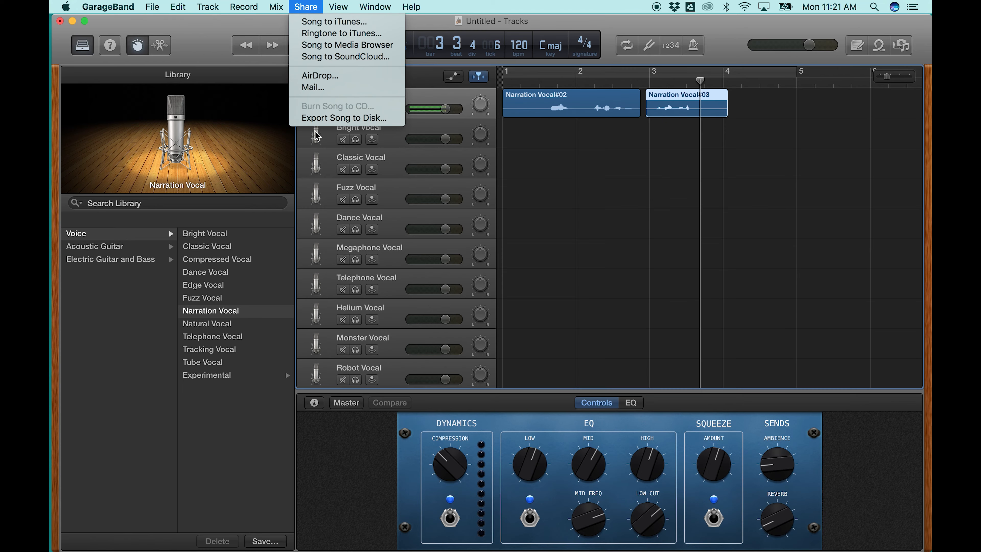
left_click(317, 121)
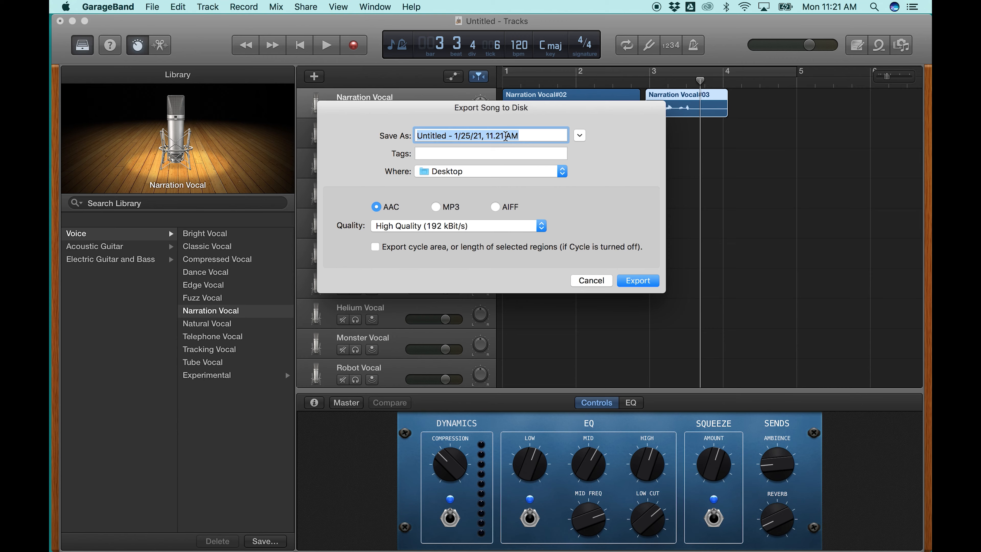
type("AlienVoicetwo")
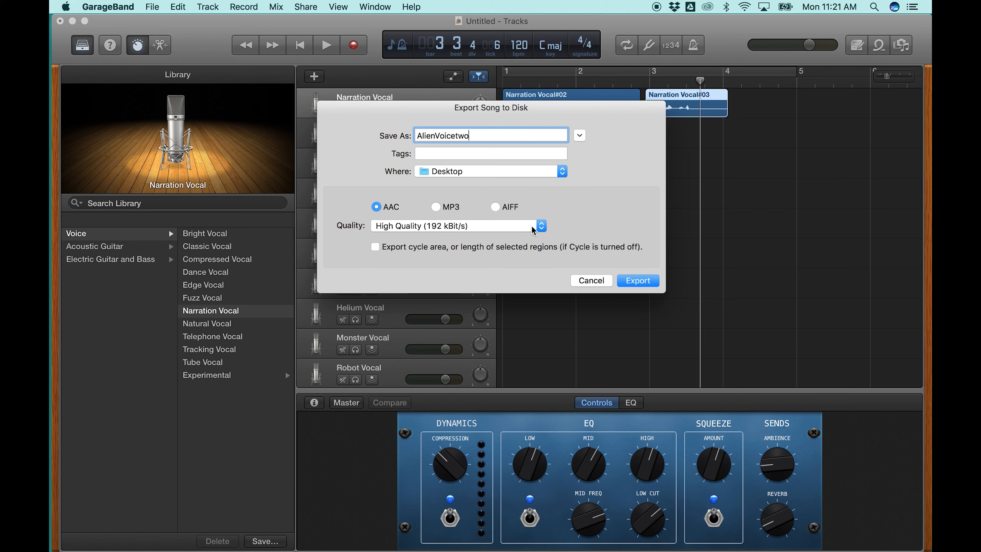
left_click(638, 281)
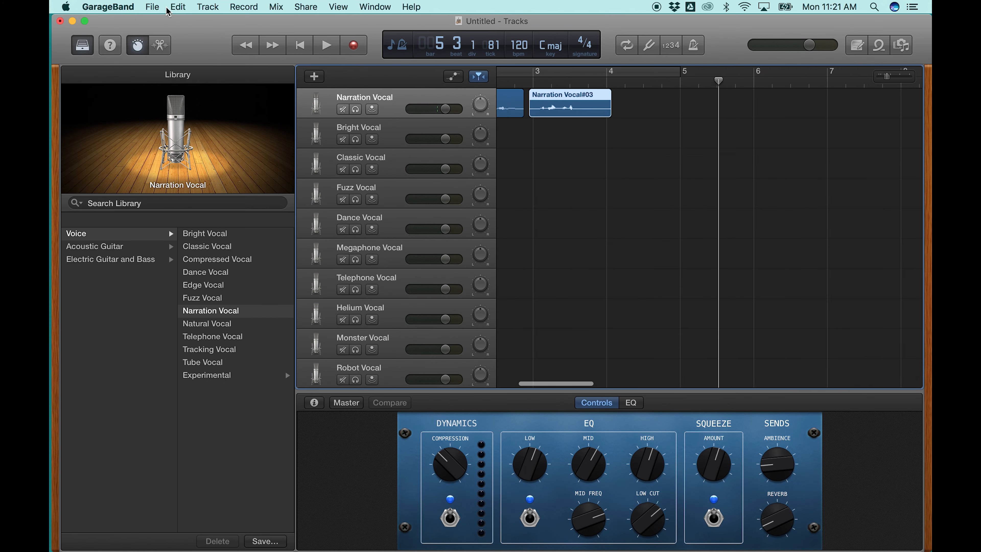
- Switch back to the alienone project in Stop Motion Studio Pro and remove the alienonevoice audio from frame 1
left_click(73, 21)
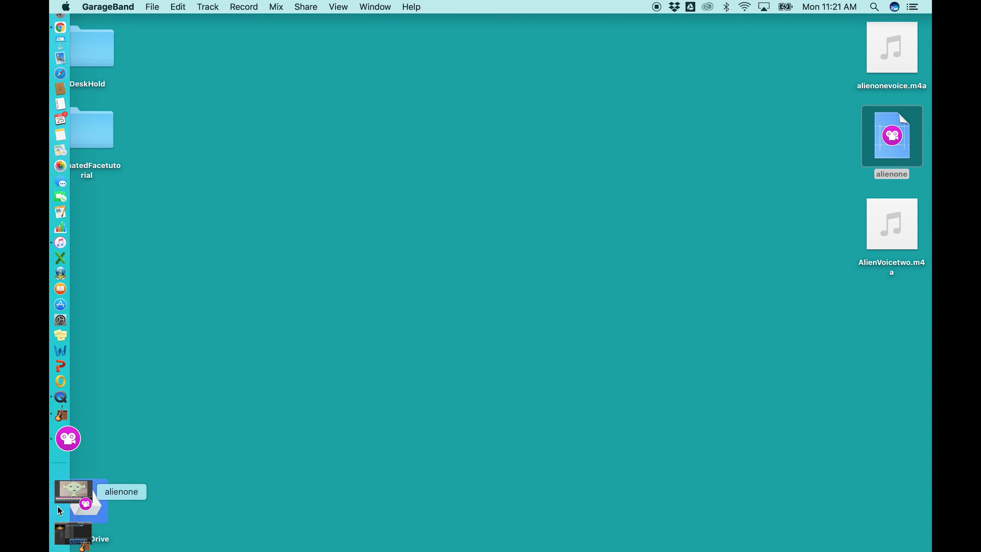
left_click(63, 502)
scroll(347, 437, "left", 15)
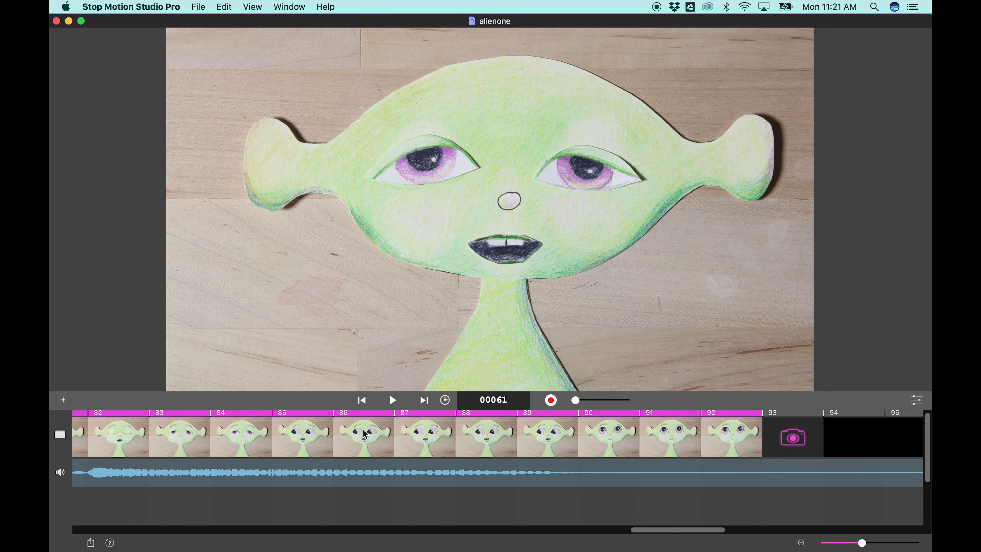
scroll(365, 433, "left", 20)
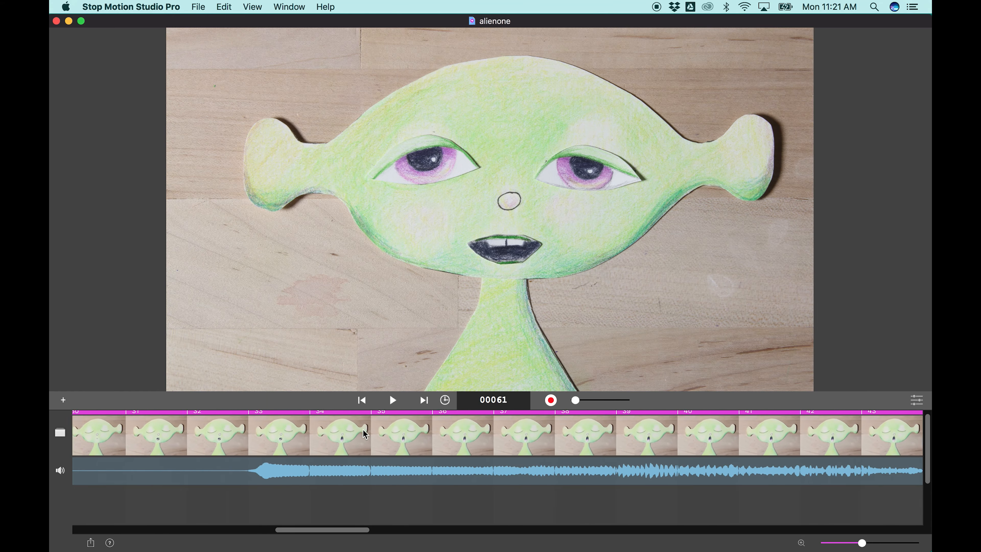
scroll(365, 433, "left", 7)
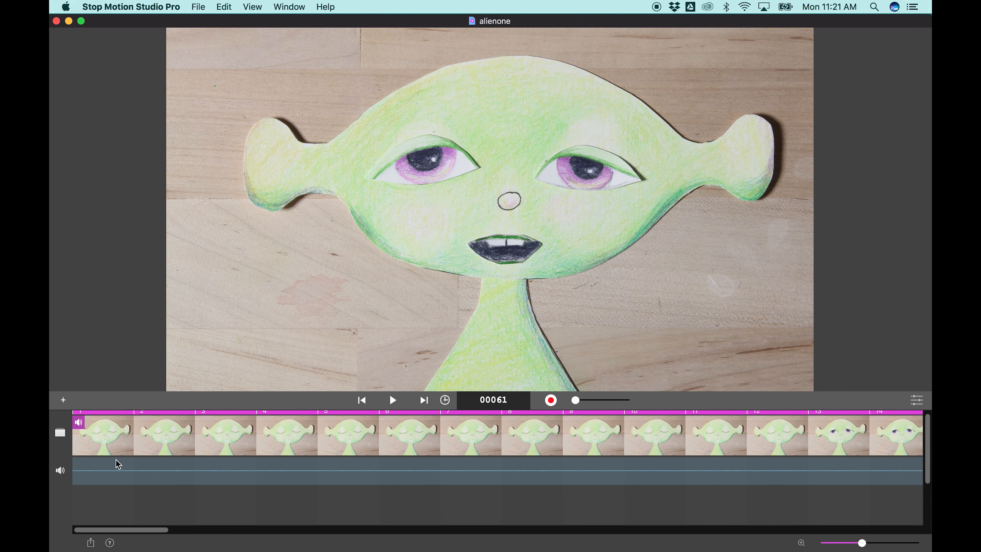
left_click(94, 436)
right_click(89, 427)
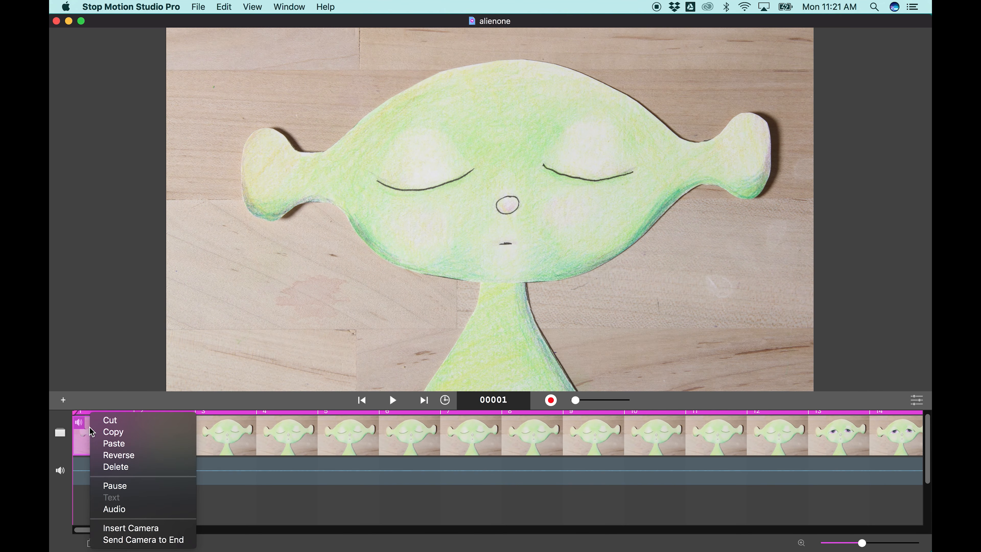
left_click(131, 509)
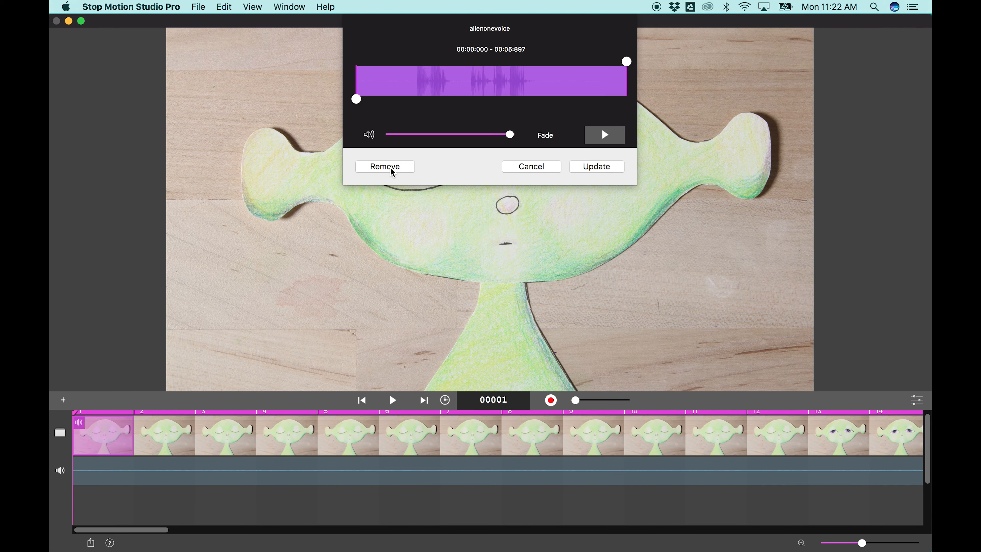
left_click(392, 169)
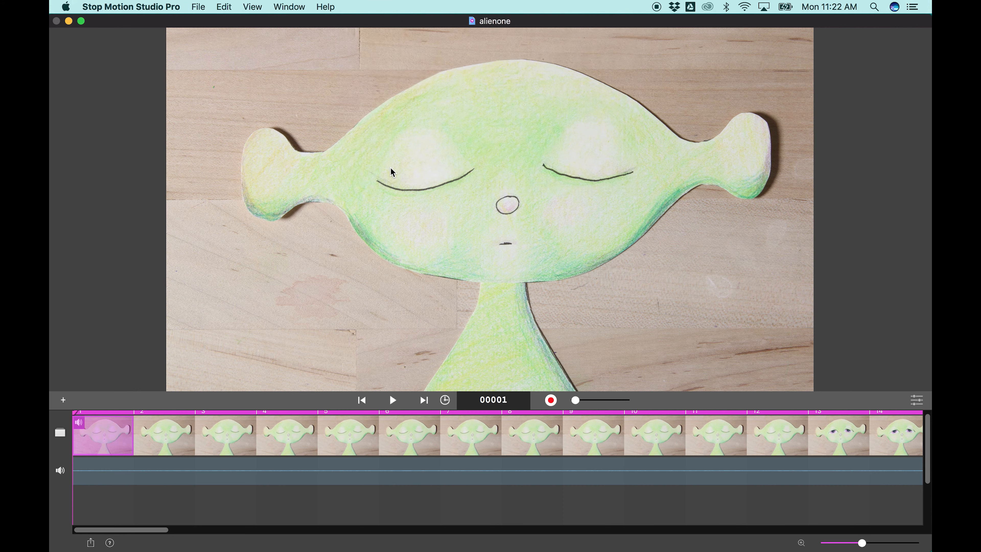
- Import AlienVoicetwo.m4a from the Desktop as the audio recording on frame 1
right_click(103, 446)
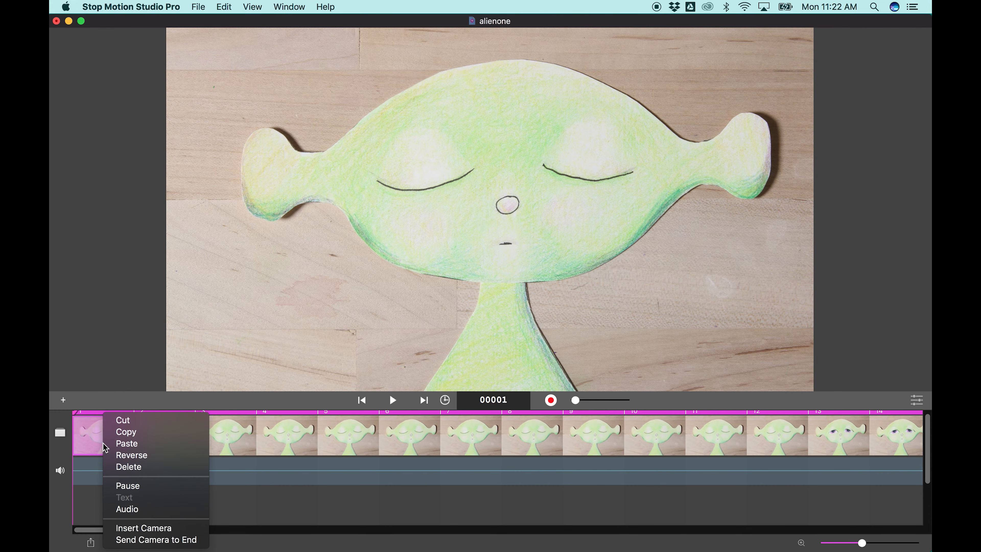
left_click(124, 509)
left_click(444, 37)
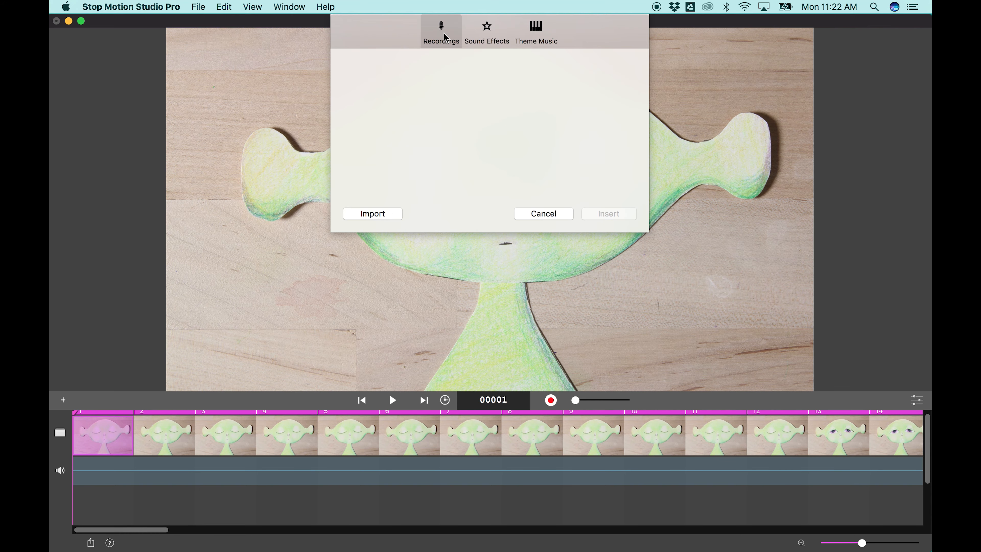
left_click(380, 217)
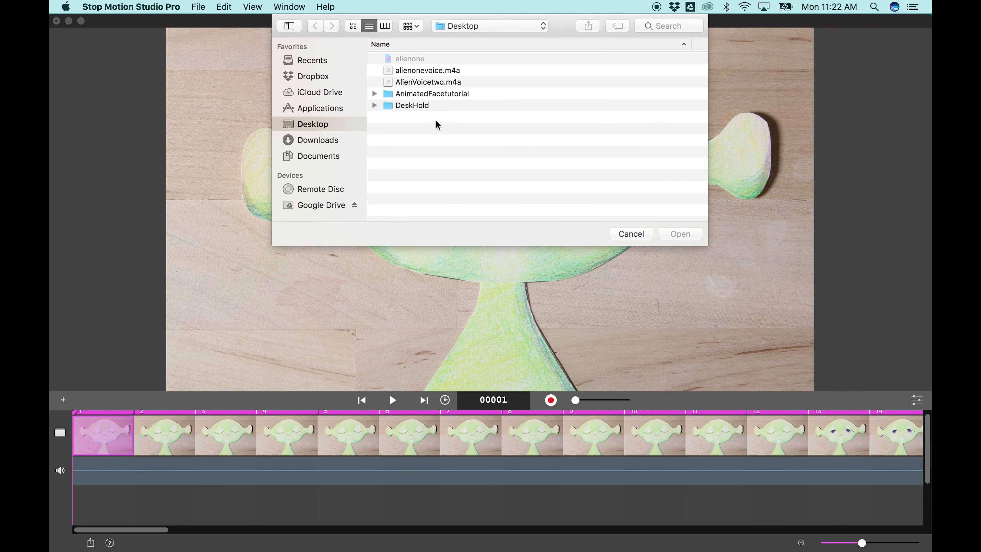
left_click(424, 82)
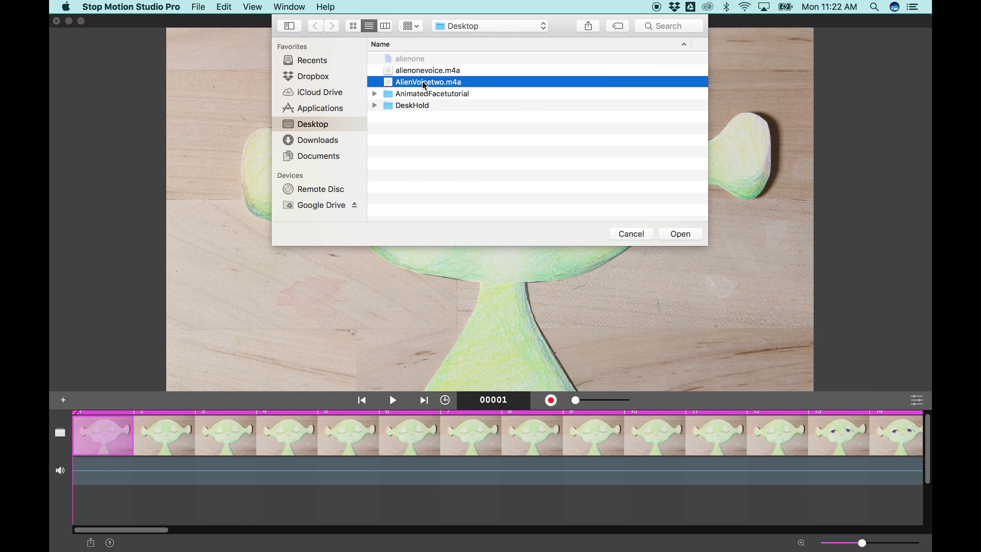
left_click(679, 233)
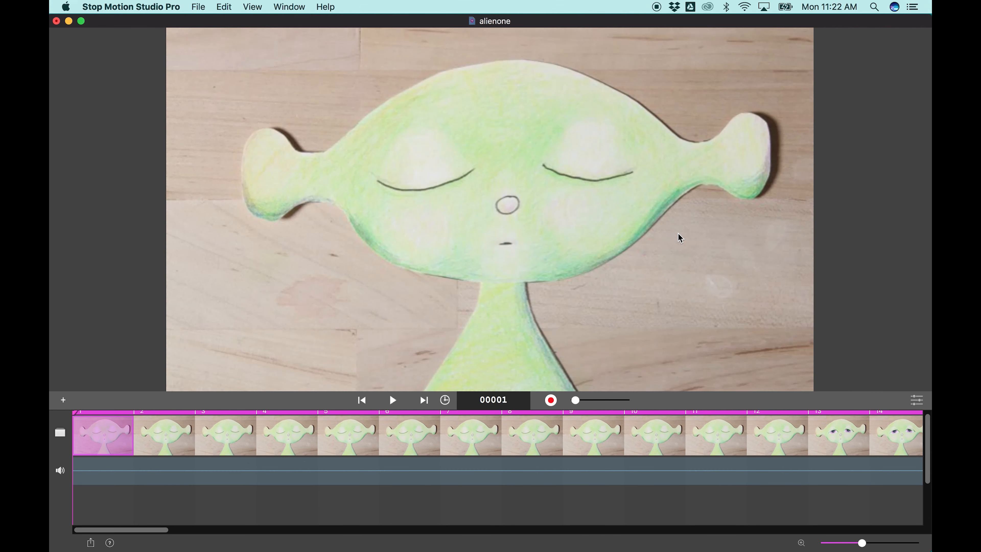
- Copy frame 92 and paste it repeatedly to fill frames 93 to 101, up to just before the second phrase in the waveform
left_click_drag(158, 531, 759, 535)
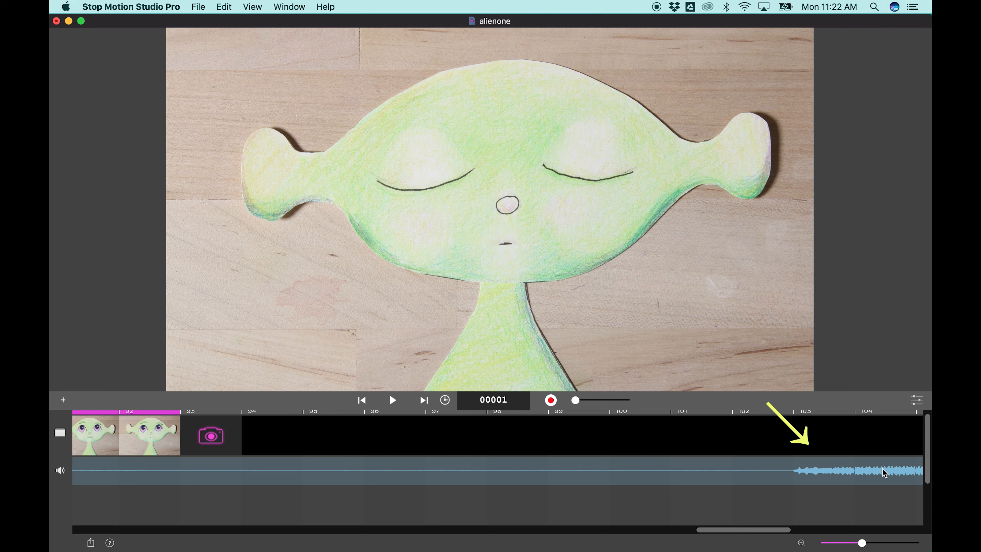
scroll(784, 476, "right", 10)
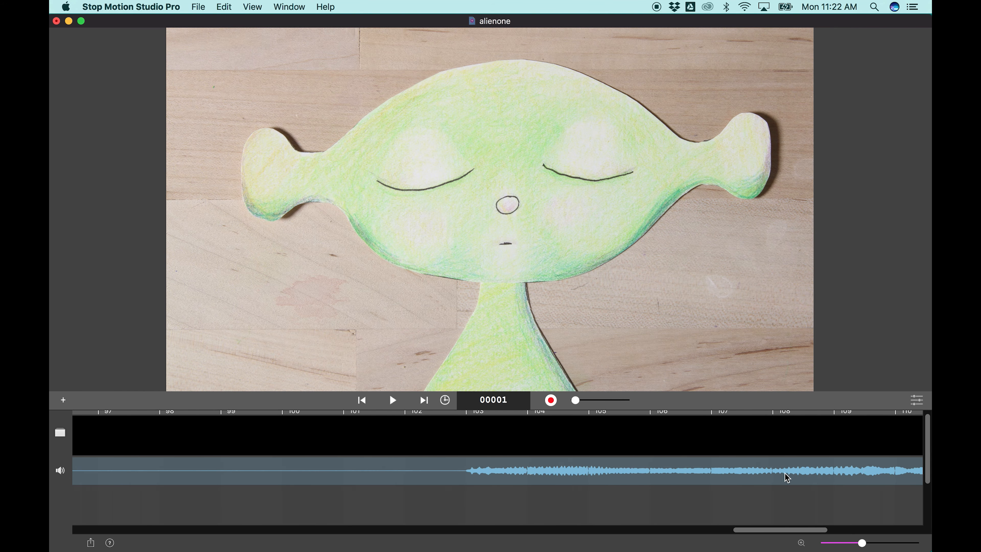
scroll(787, 478, "right", 15)
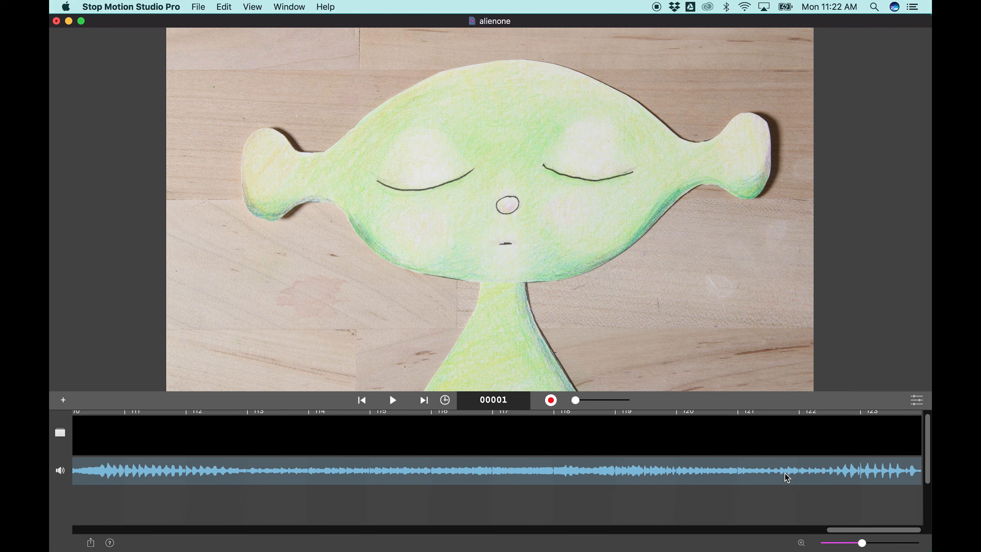
scroll(787, 478, "left", 20)
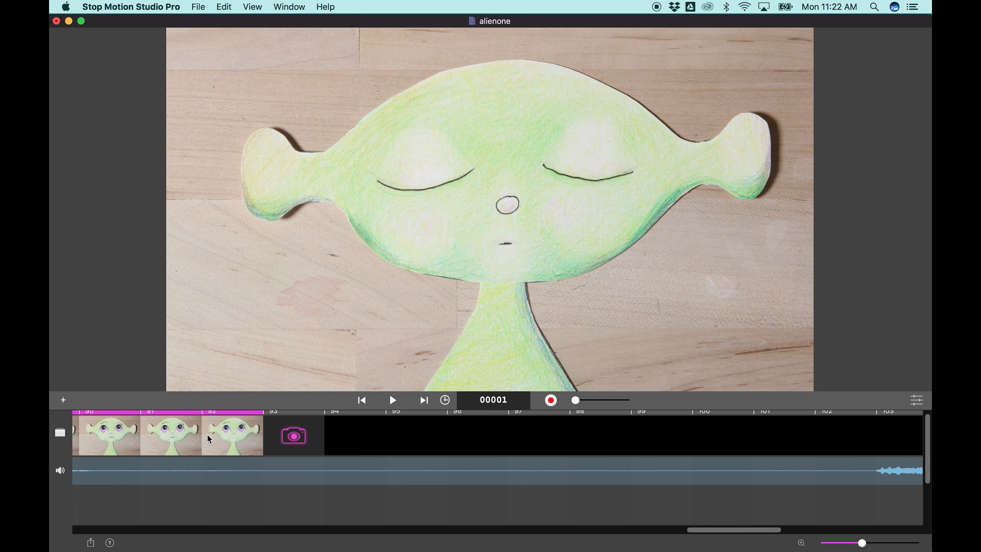
scroll(209, 438, "left", 2)
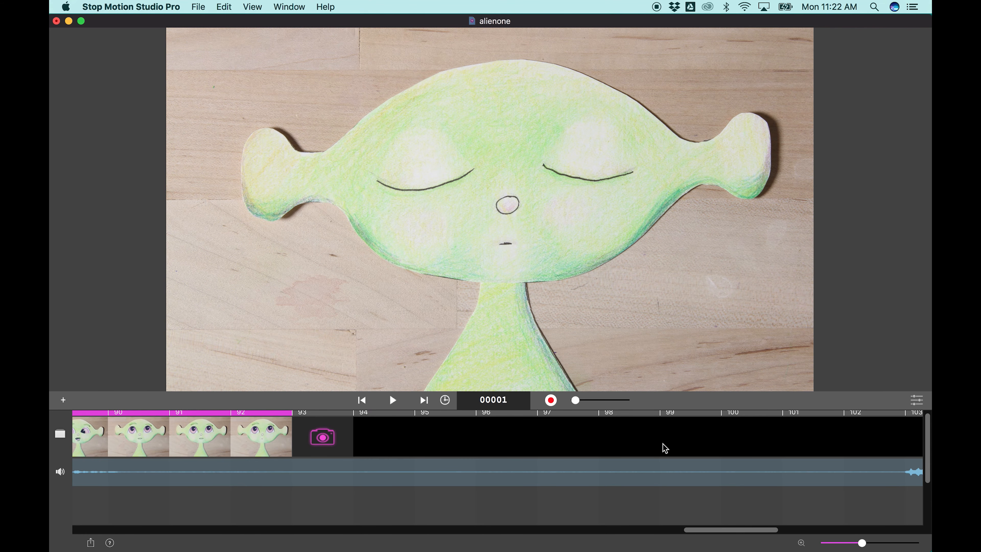
left_click(285, 432)
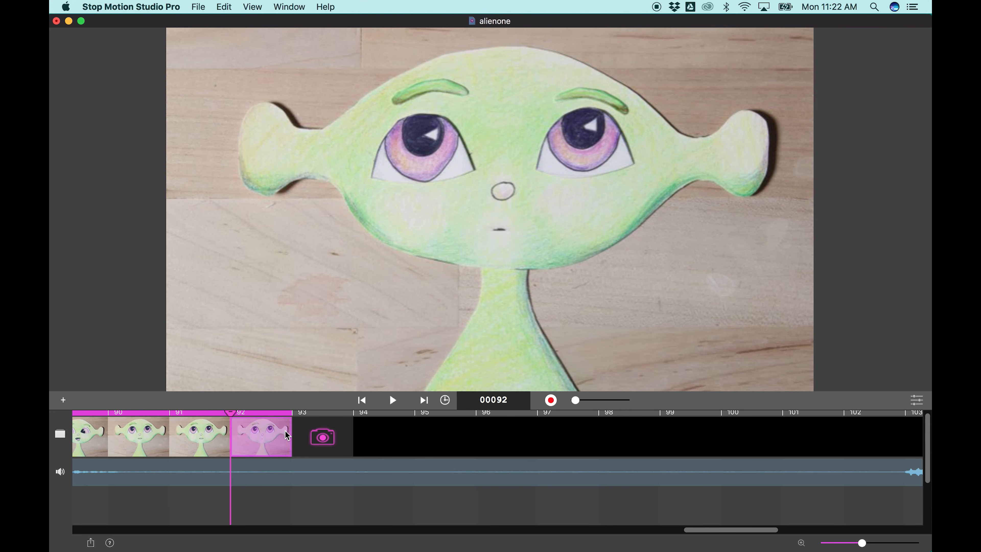
key("super+c")
key("super+v")
left_click(320, 441)
key("super+v")
key("super+v")
key("super+v")
key("super+v")
key("super+v")
key("super+v")
key("super+v")
key("super+v")
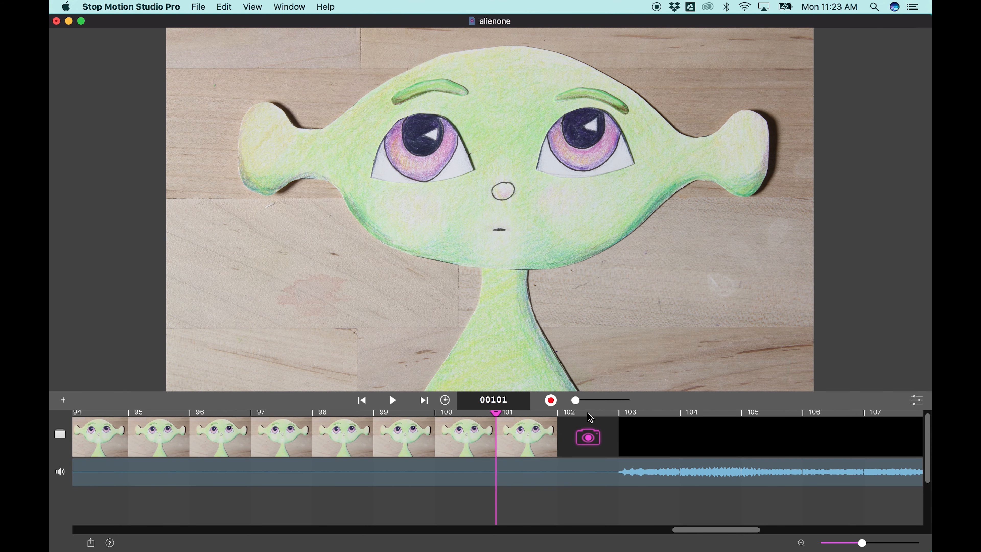
- Overlay the live camera view on the last frame to align the alien, and capture open-mouth, half-closed-eye frames 102 to 105
left_click_drag(576, 400, 603, 401)
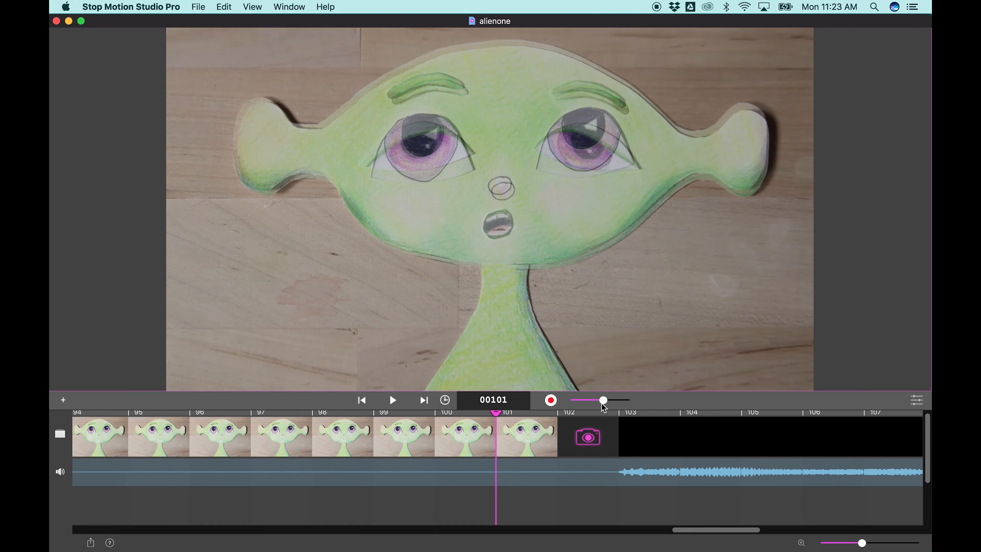
left_click(551, 401)
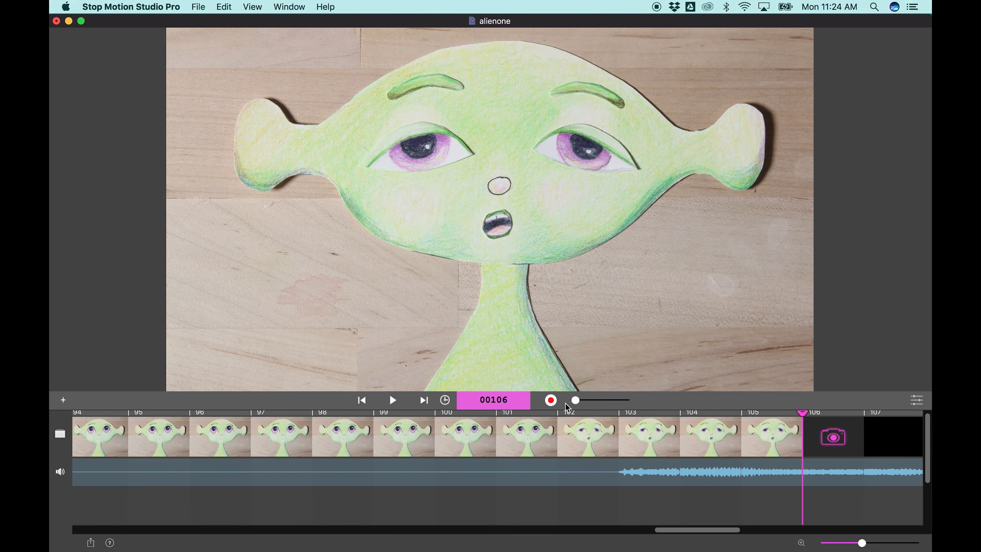
- Play back the animation from the start to check captured frames 102 to 105 against the voice recording
left_click(393, 400)
left_click(393, 400)
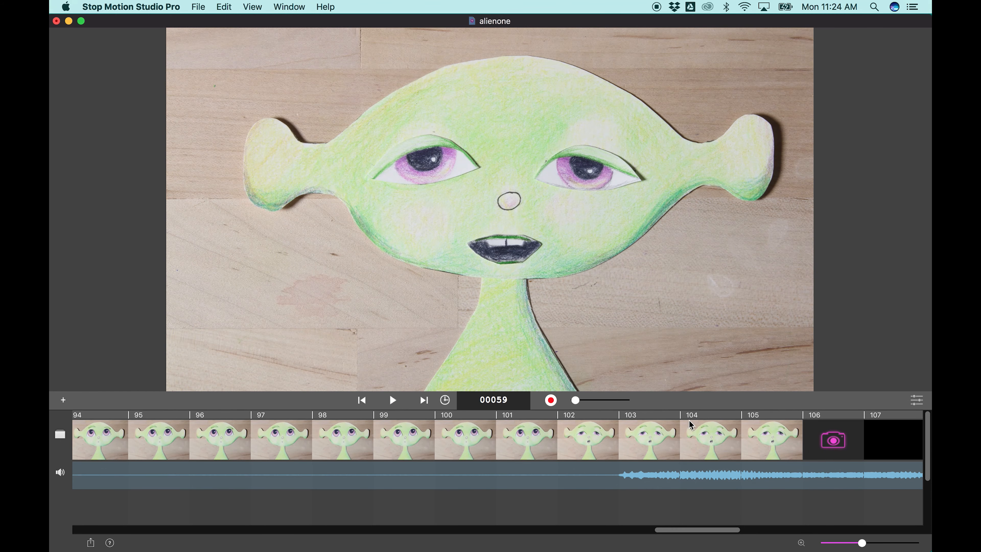
left_click(393, 400)
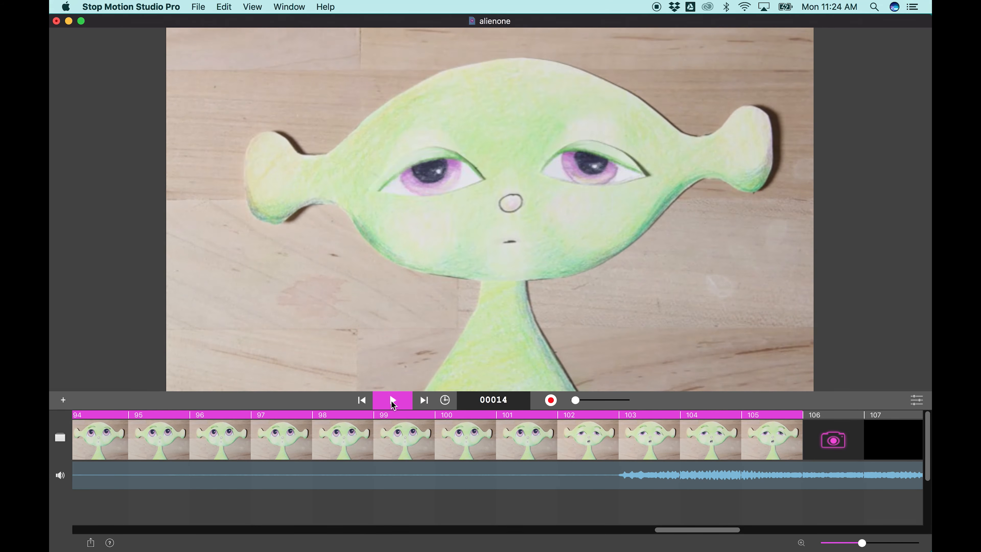
left_click(393, 400)
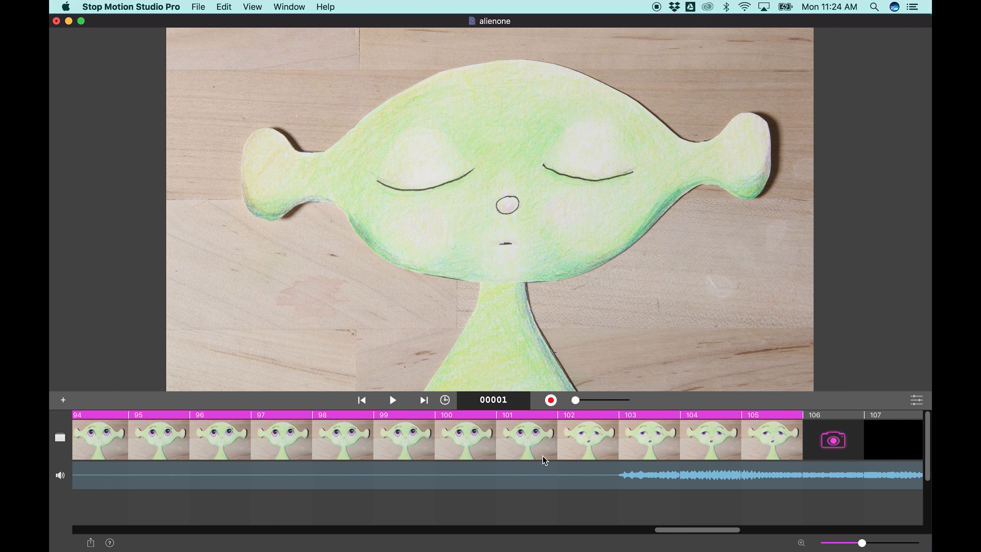
- Overlay the live camera view on frame 105 to align the alien, and capture frames 106 to 108 with changed mouth shapes and eyebrows
left_click(772, 432)
left_click_drag(577, 404, 600, 404)
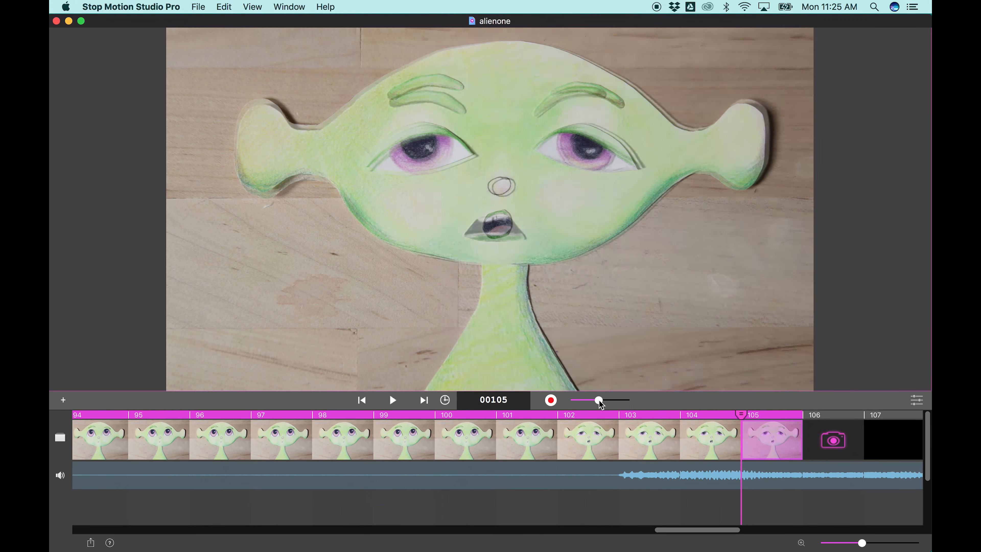
left_click(551, 401)
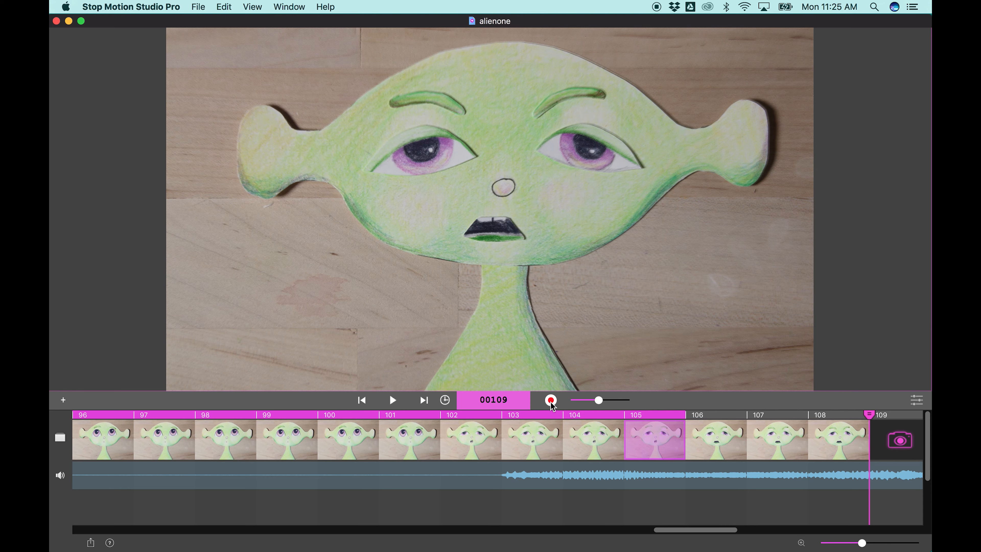
- Fade out the live camera overlay and play back the animation to review frames 106 to 108 with the audio
left_click(400, 408)
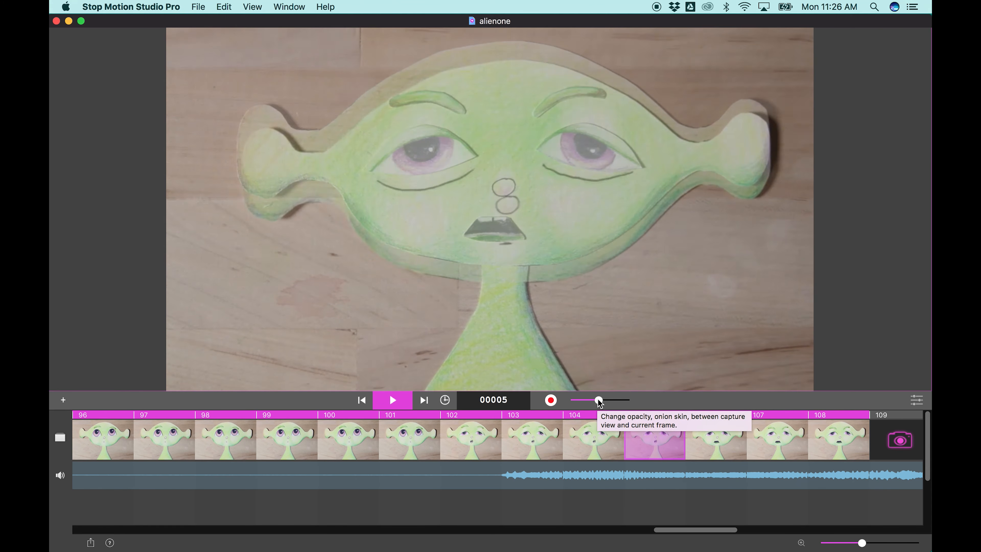
left_click_drag(597, 400, 575, 400)
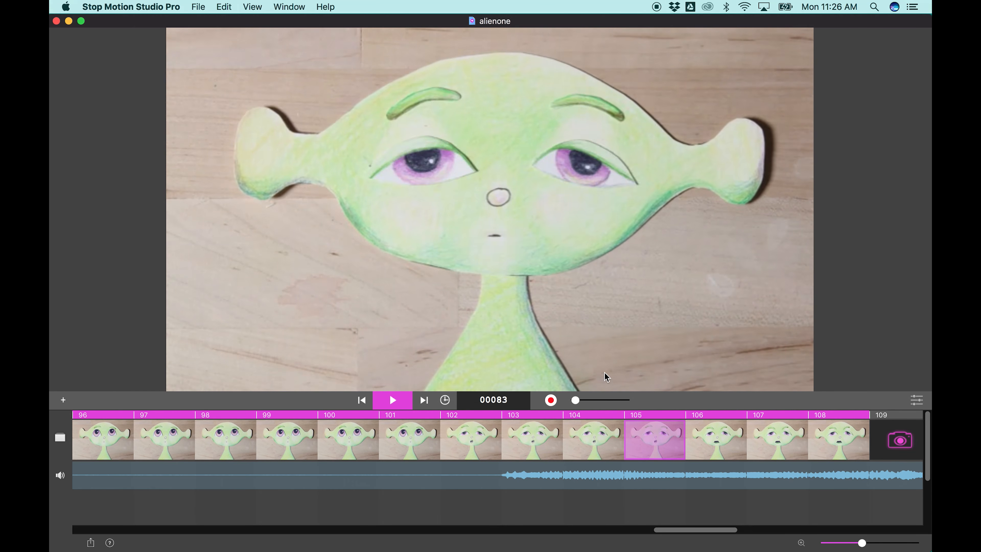
left_click(396, 405)
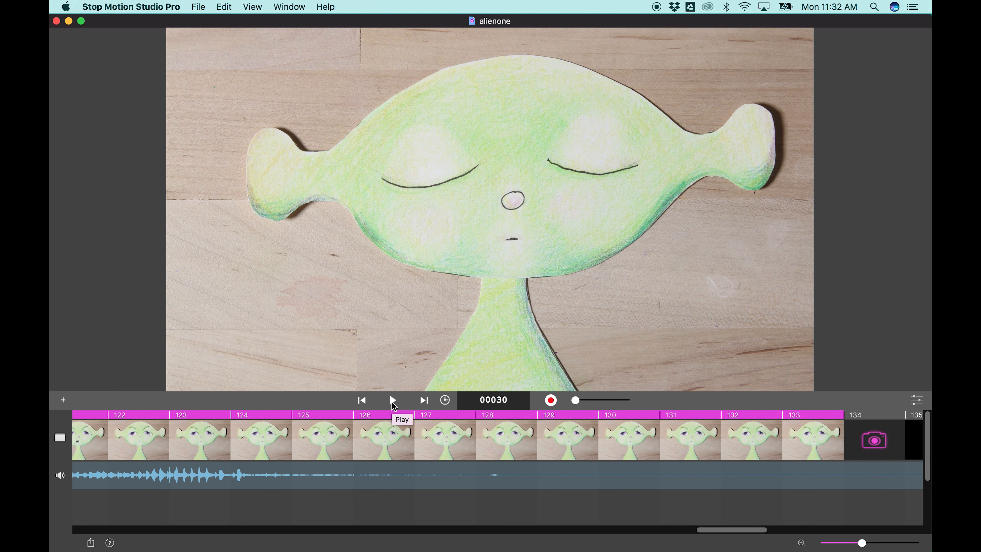
- Play back the animation through frame 133 to check the alien's mouth movements against the complete second phrase
left_click(393, 405)
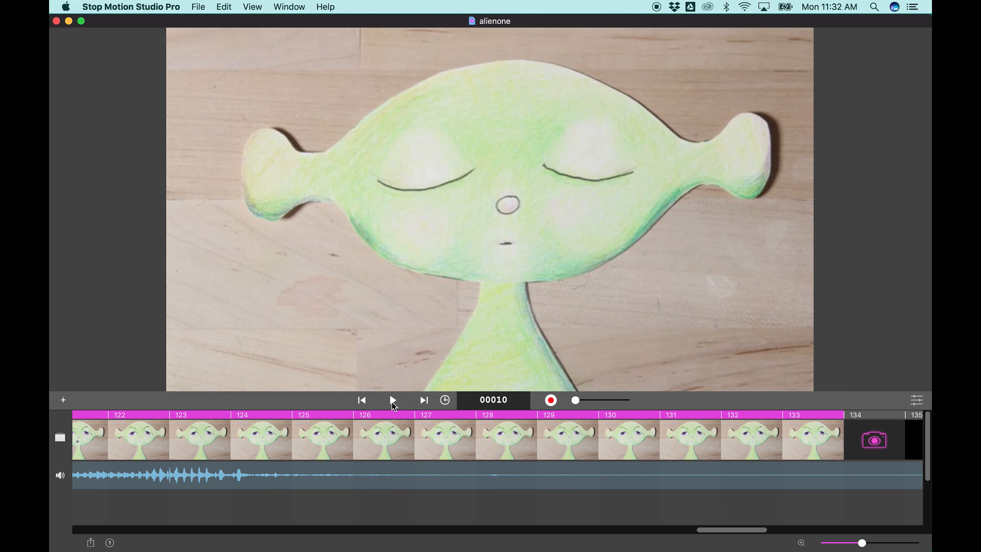
left_click(393, 404)
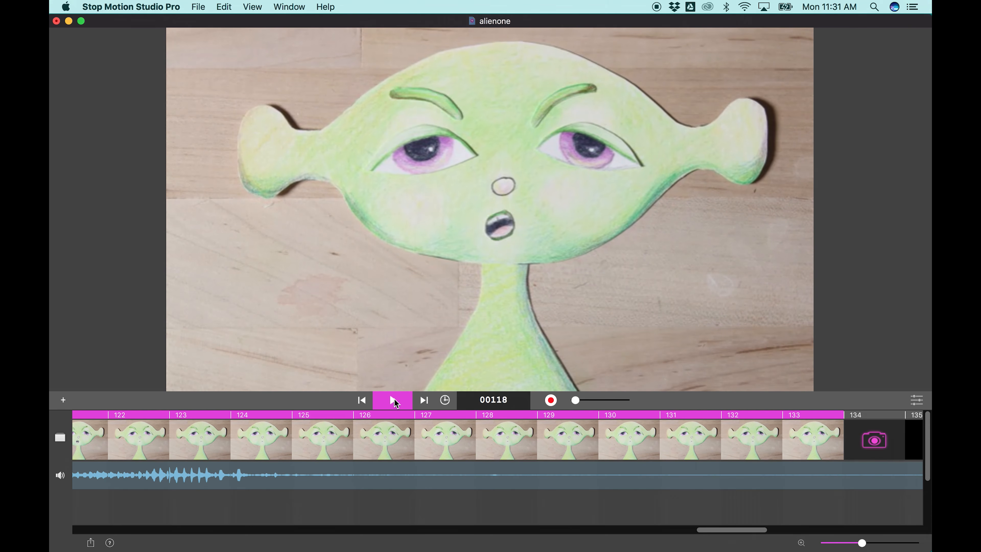
left_click(394, 401)
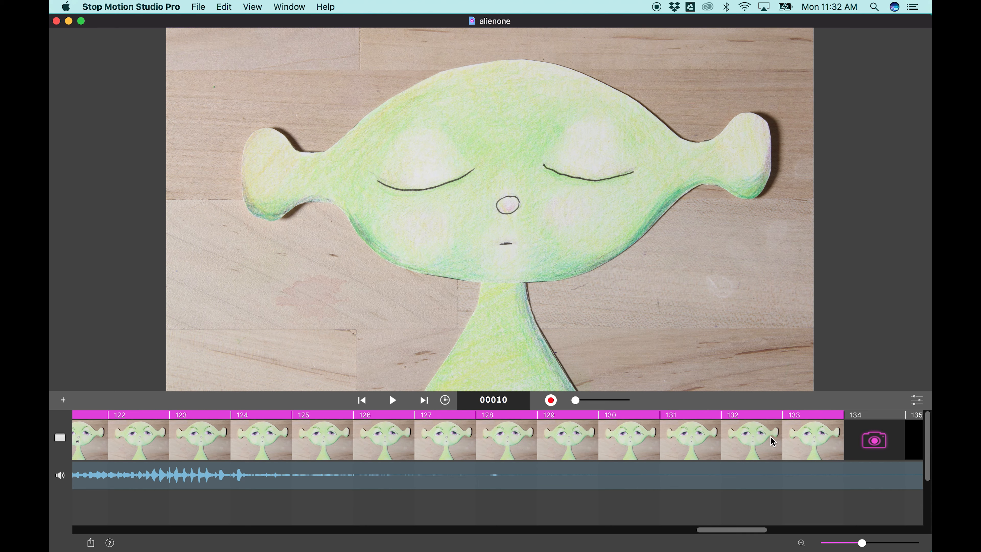
- Raise the opacity of the live camera overlay to line up the alien for the frames after 133
left_click_drag(575, 400, 625, 400)
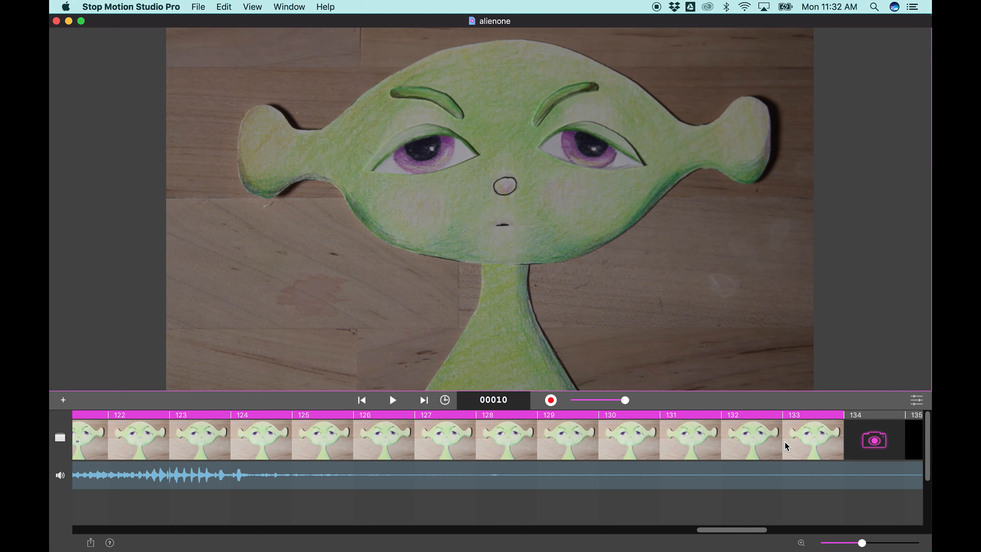